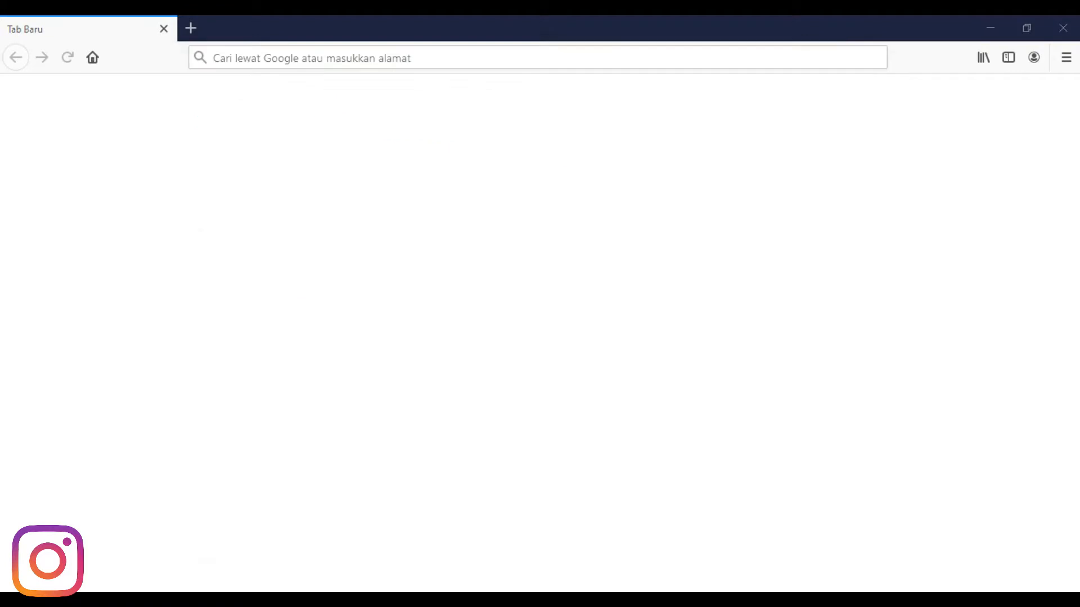
- Check in the Windows Wi-Fi list that RUT955_9929 shows Connected, secured
{"action": "left_click", "coordinate": [956, 600]}
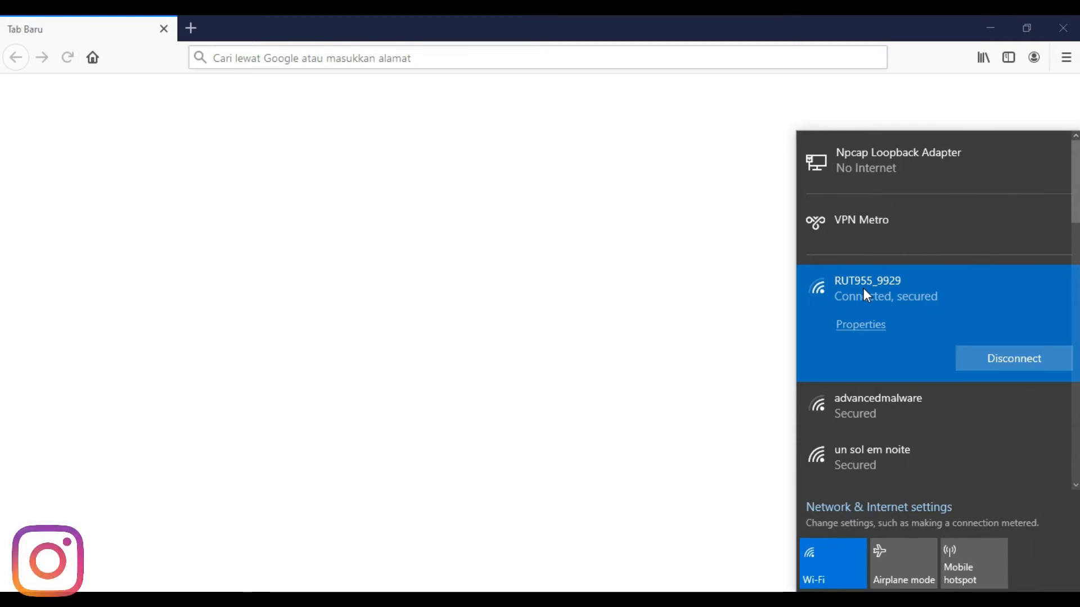
- Load the router's web interface at 192.168.1.1 in Firefox
{"action": "left_click", "coordinate": [374, 65]}
{"action": "type", "text": "1"}
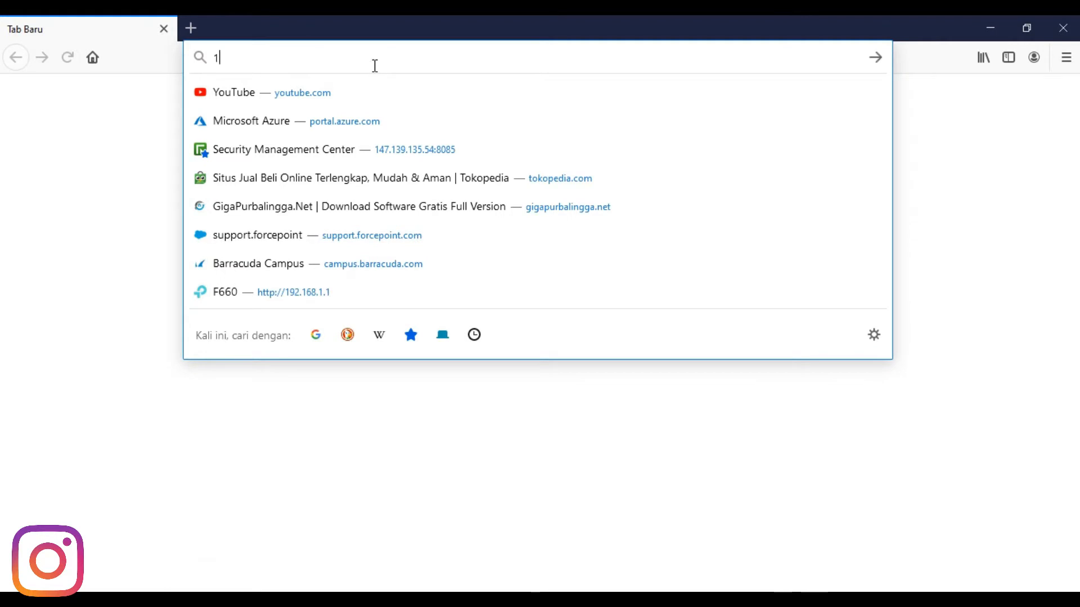
{"action": "type", "text": "92.168"}
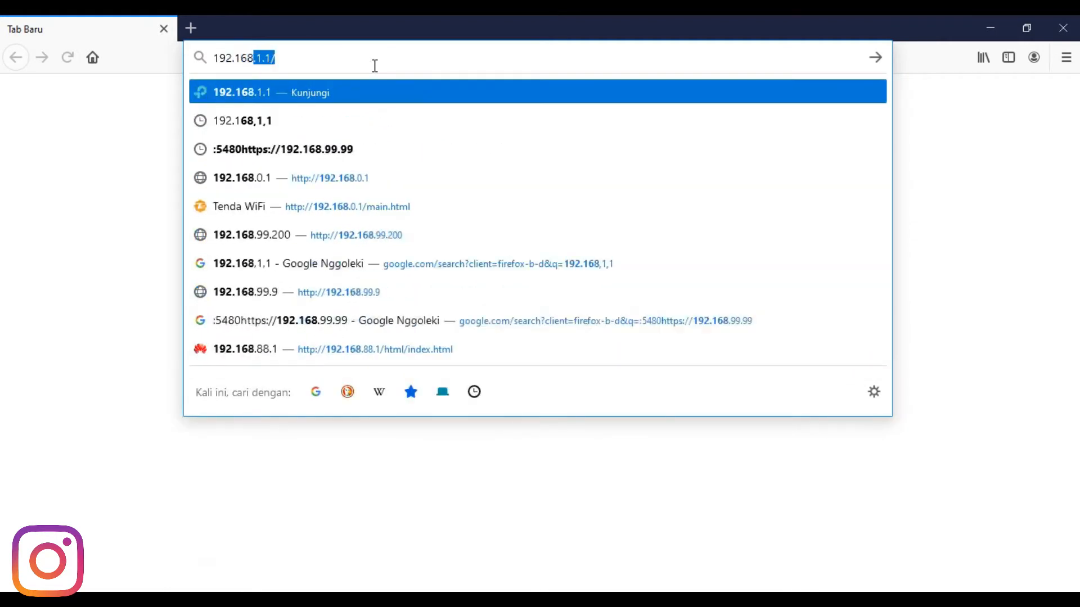
{"action": "type", "text": ".1.1"}
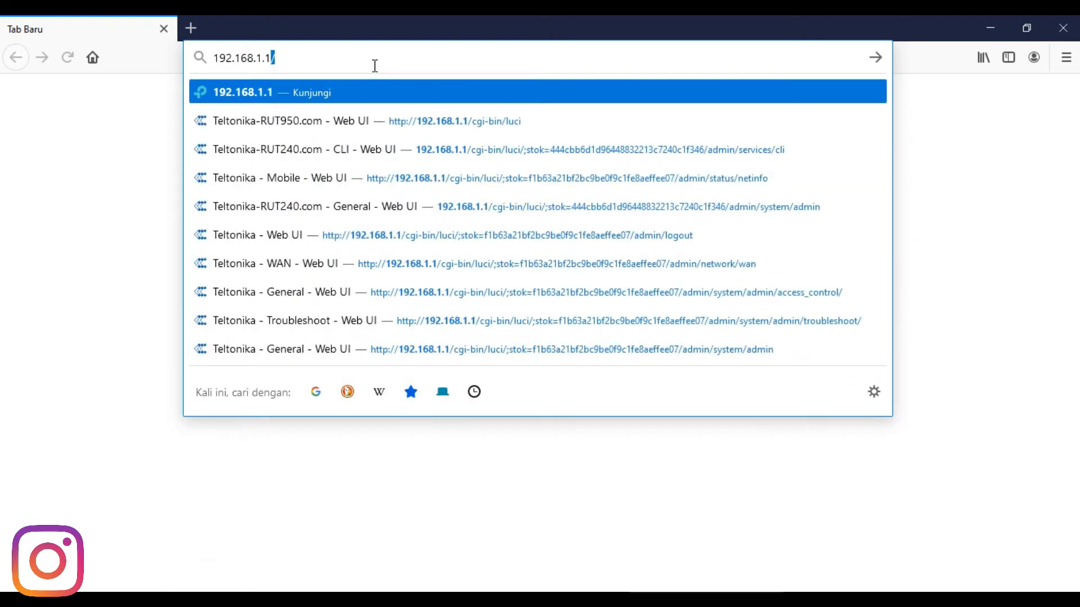
{"action": "type", "text": "."}
{"action": "key", "text": "BackSpace"}
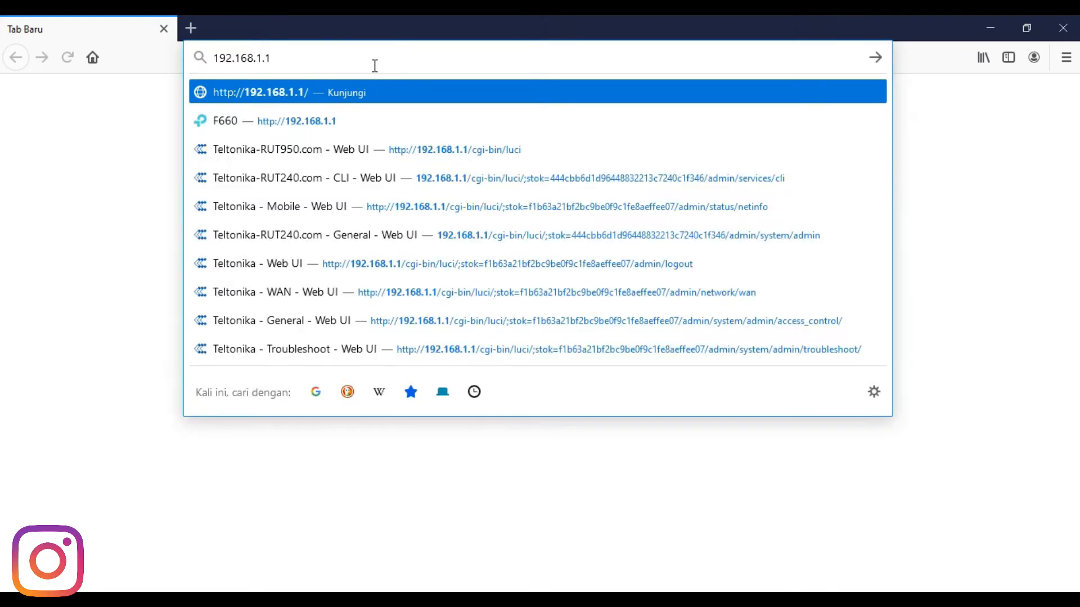
{"action": "key", "text": "Return"}
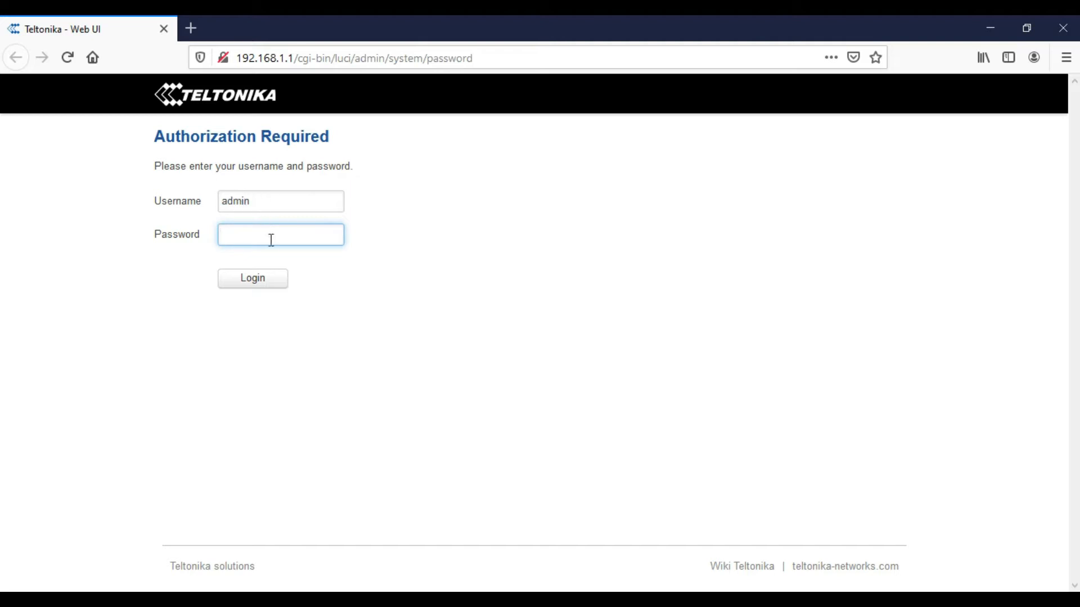
- Log in with the administrator password and decline saving the login in Firefox
{"action": "type", "text": "admin"}
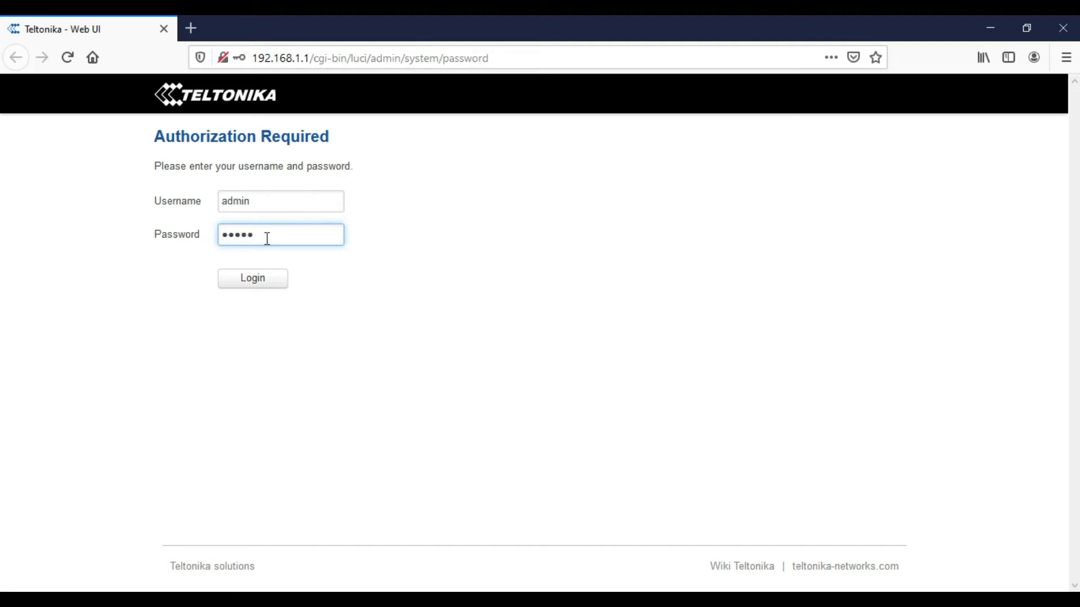
{"action": "type", "text": "01"}
{"action": "left_click", "coordinate": [254, 284]}
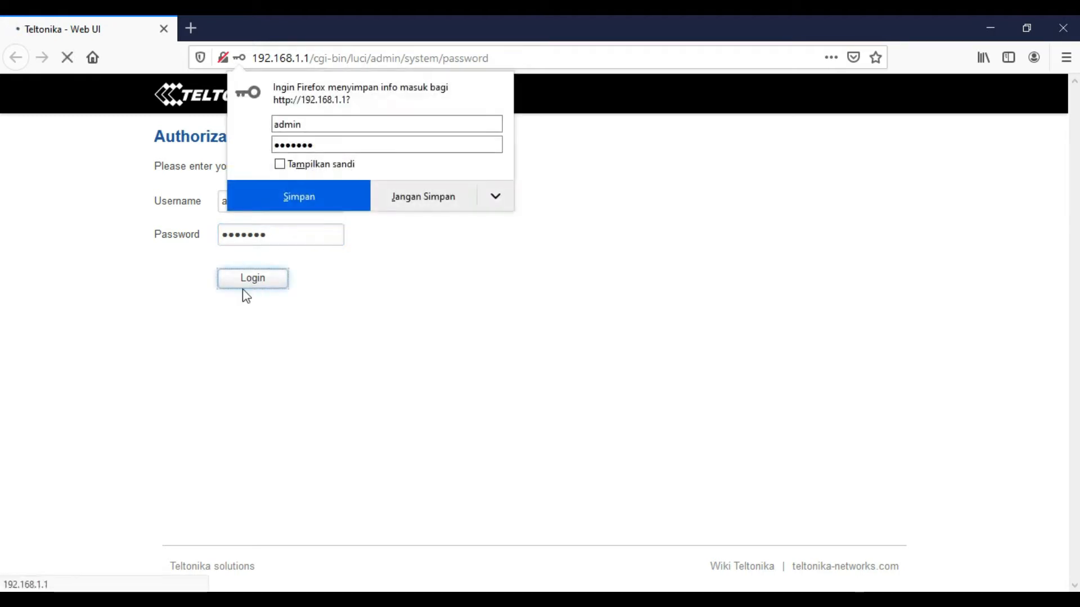
{"action": "left_click", "coordinate": [434, 204]}
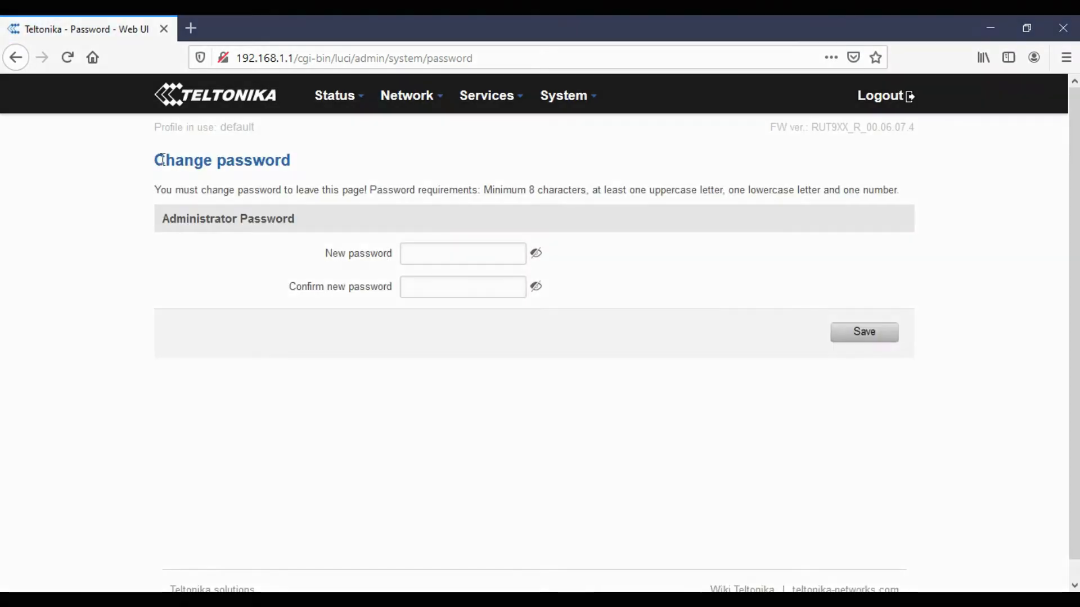
- Highlight the Change password heading, must-change notice and password requirements
{"action": "left_click_drag", "start_coordinate": [154, 162], "coordinate": [303, 169]}
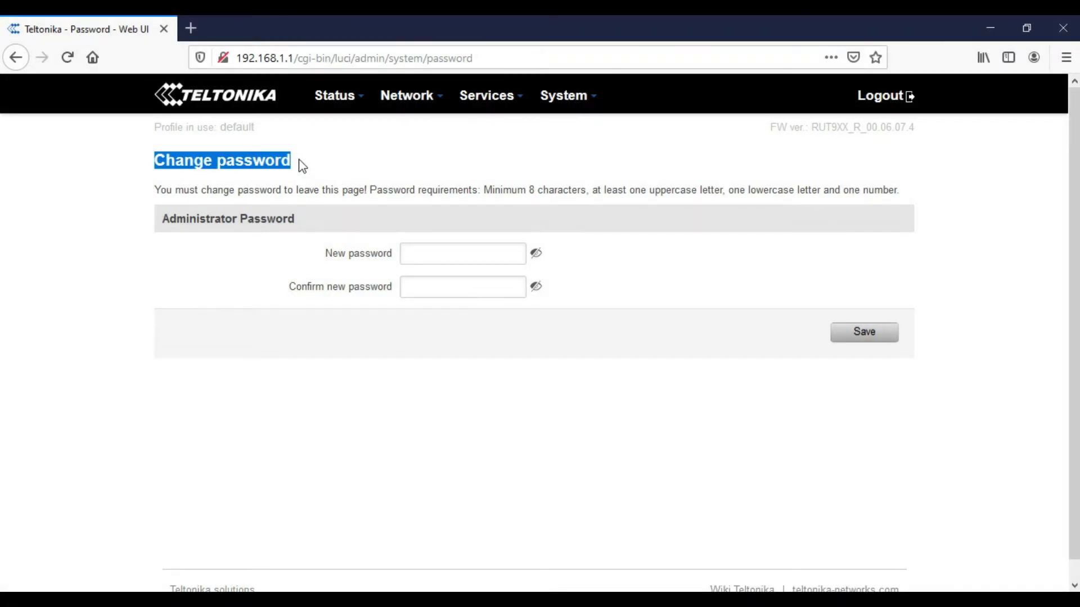
{"action": "left_click_drag", "start_coordinate": [156, 189], "coordinate": [341, 180]}
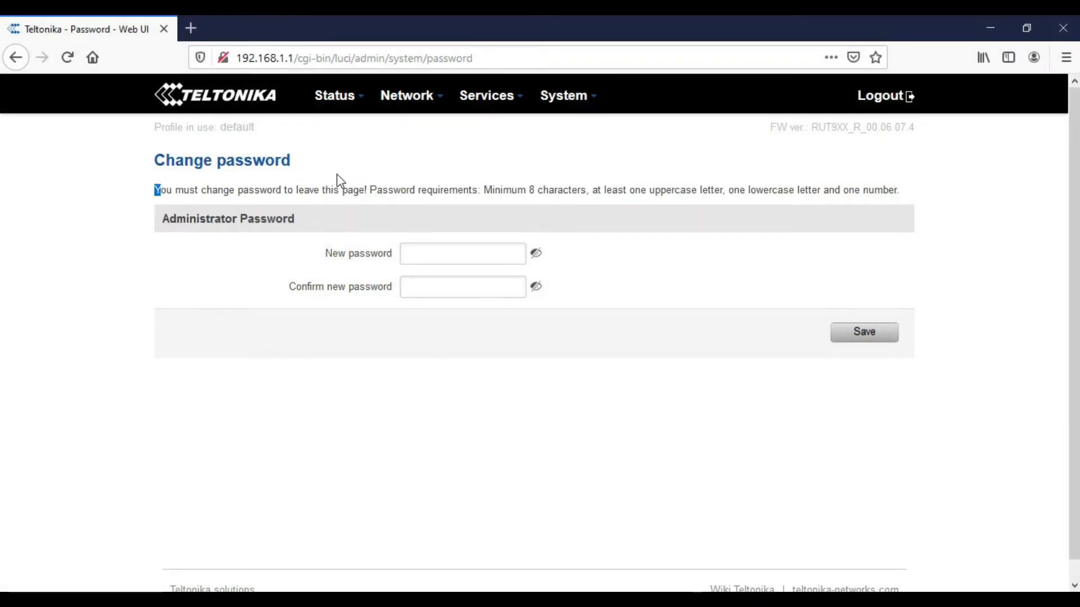
{"action": "left_click_drag", "start_coordinate": [198, 190], "coordinate": [384, 195]}
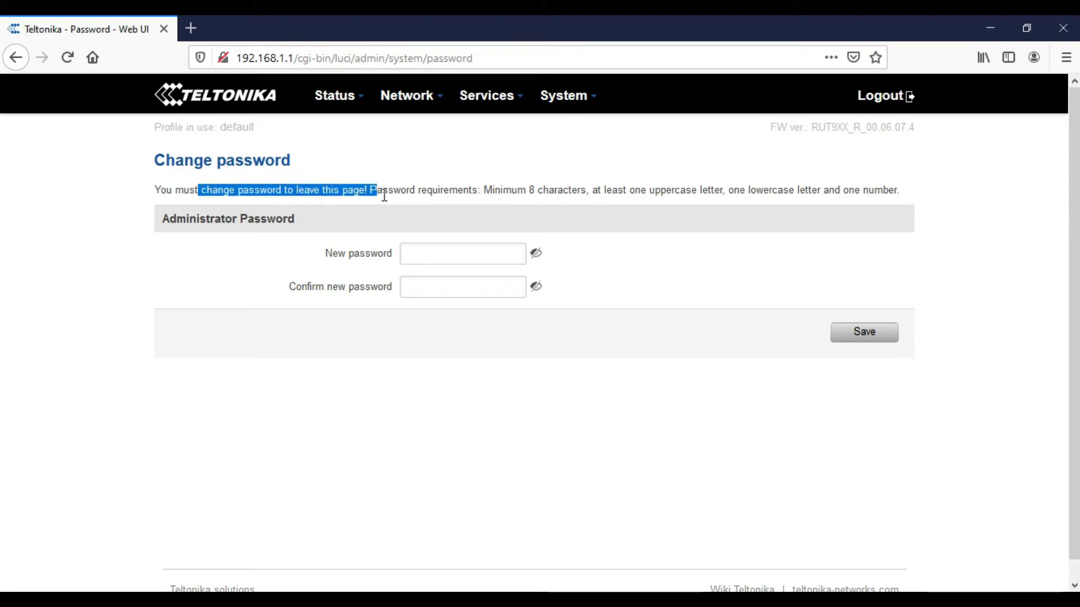
{"action": "left_click_drag", "start_coordinate": [459, 200], "coordinate": [829, 191]}
- Enter and confirm the new administrator password, save it, and decline browser saving
{"action": "left_click", "coordinate": [439, 258]}
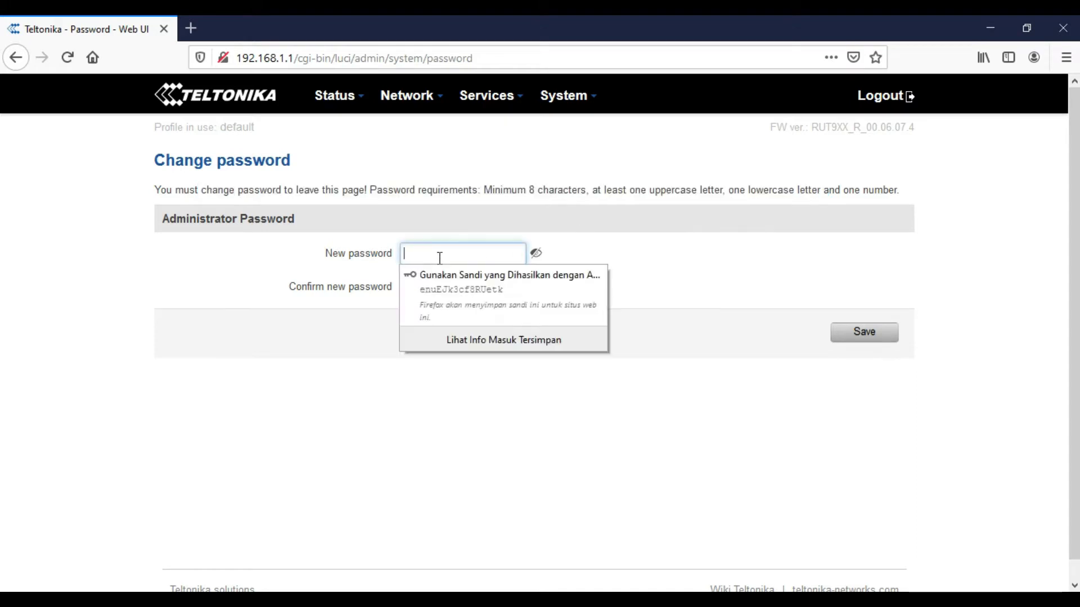
{"action": "type", "text": "•••••••••"}
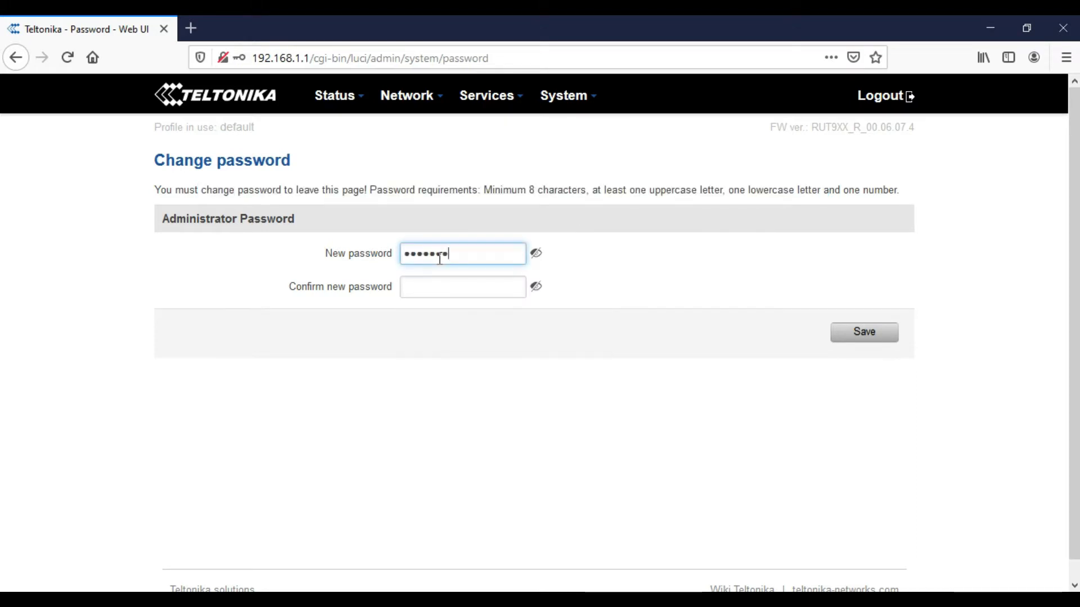
{"action": "key", "text": "Tab"}
{"action": "type", "text": "•••••"}
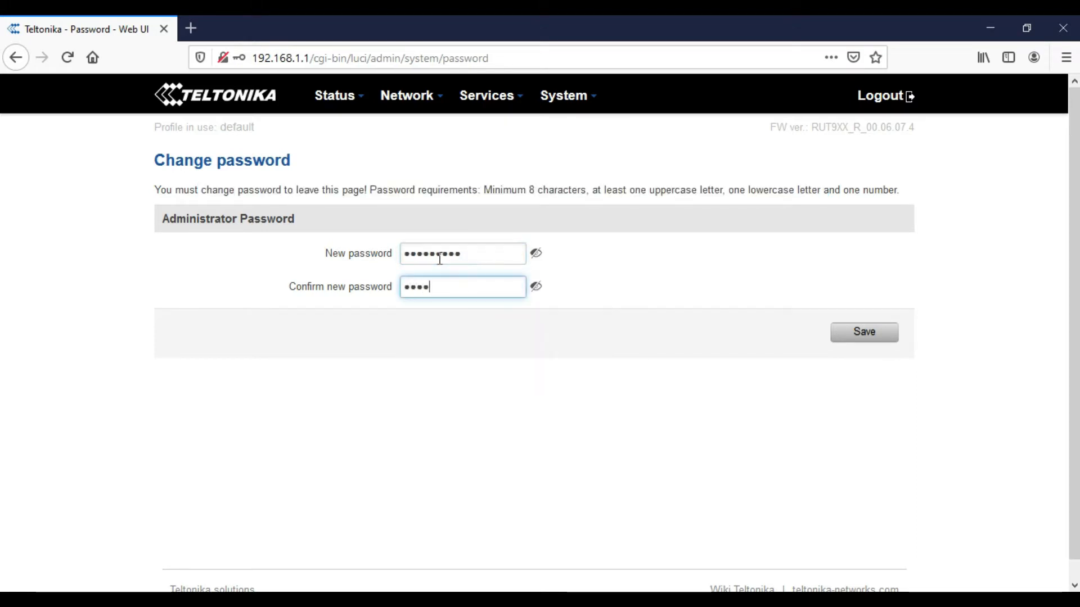
{"action": "type", "text": "••••"}
{"action": "left_click", "coordinate": [861, 341]}
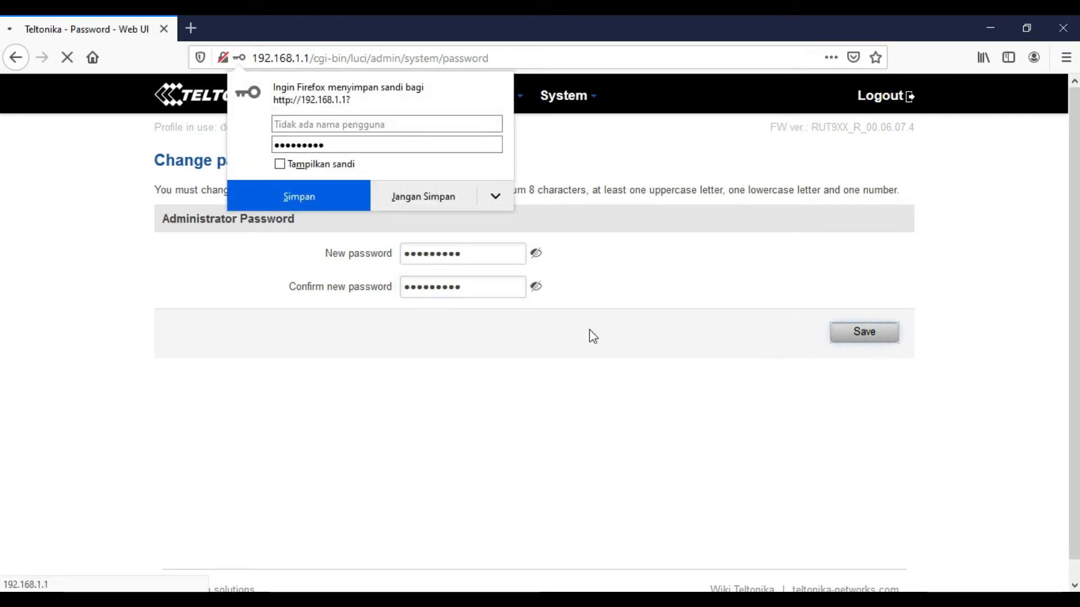
{"action": "left_click", "coordinate": [439, 201]}
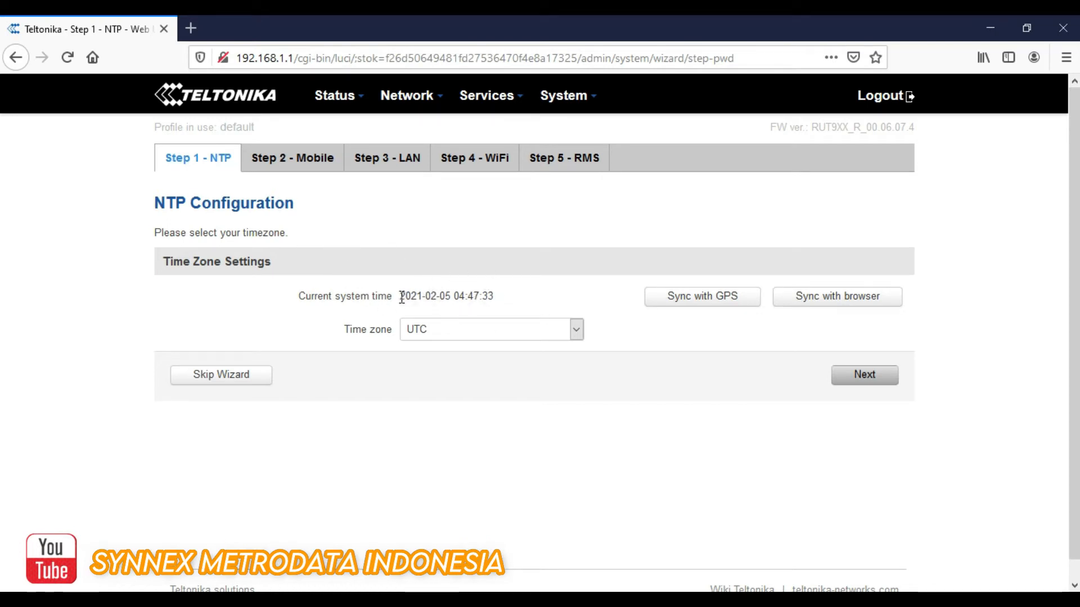
- Choose Asia/Jakarta as the time zone and advance to the Mobile step
{"action": "left_click_drag", "start_coordinate": [400, 297], "coordinate": [493, 297]}
{"action": "left_click", "coordinate": [478, 335]}
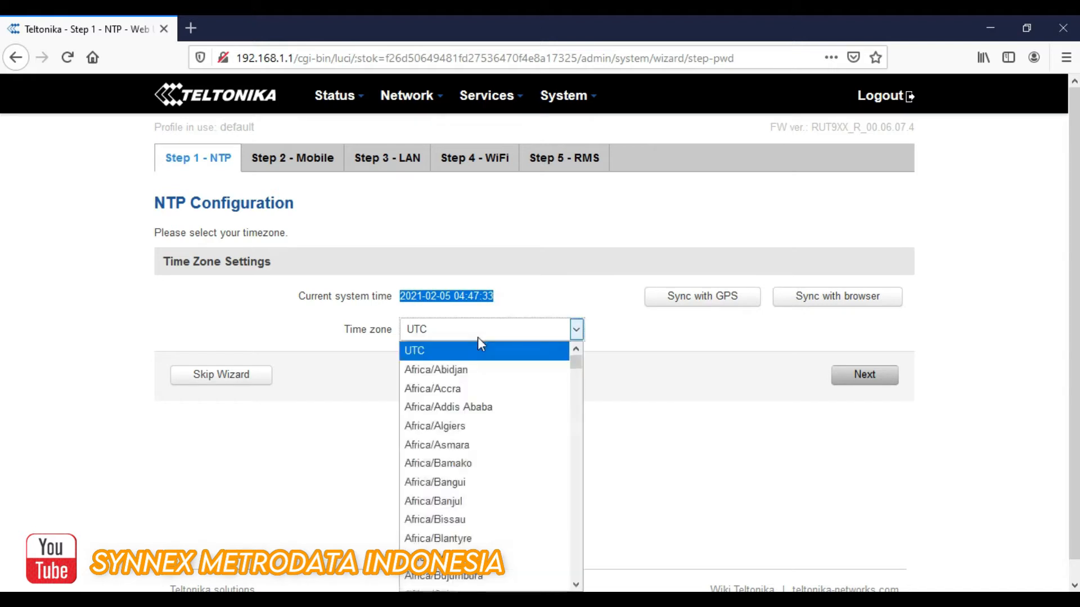
{"action": "scroll", "coordinate": [498, 433], "scroll_direction": "down", "scroll_amount": 1}
{"action": "scroll", "coordinate": [497, 433], "scroll_direction": "down", "scroll_amount": 20}
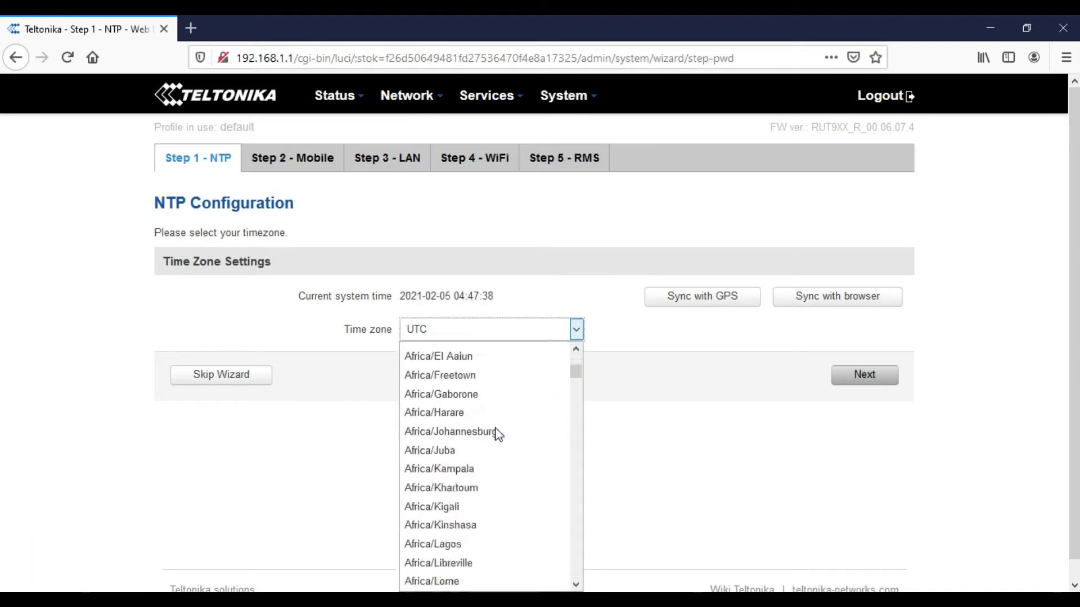
{"action": "scroll", "coordinate": [498, 438], "scroll_direction": "down", "scroll_amount": 20}
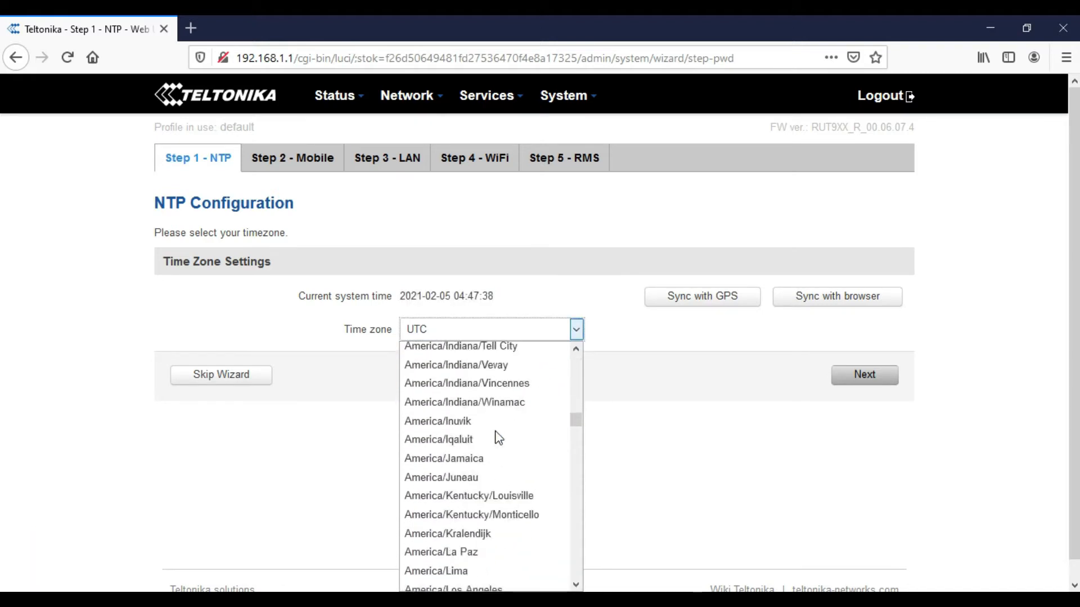
{"action": "scroll", "coordinate": [498, 442], "scroll_direction": "down", "scroll_amount": 20}
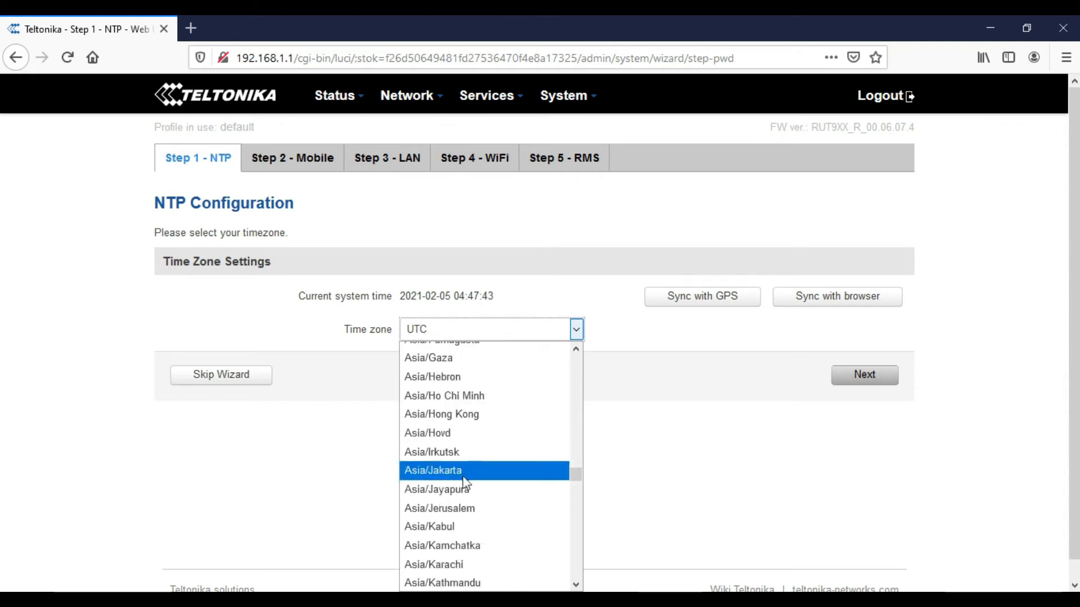
{"action": "left_click", "coordinate": [441, 470]}
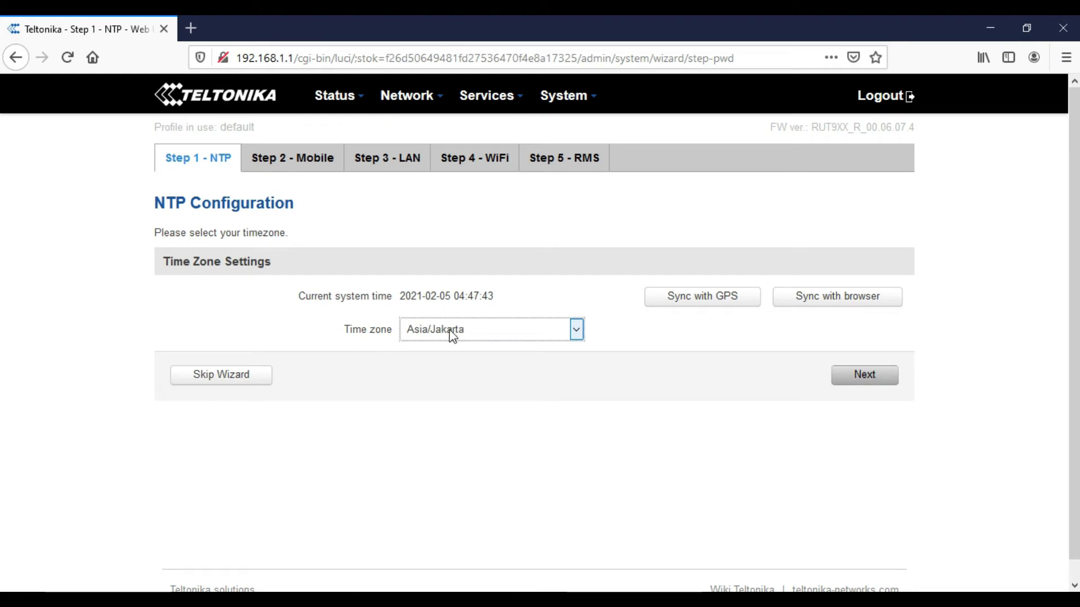
{"action": "left_click", "coordinate": [862, 380]}
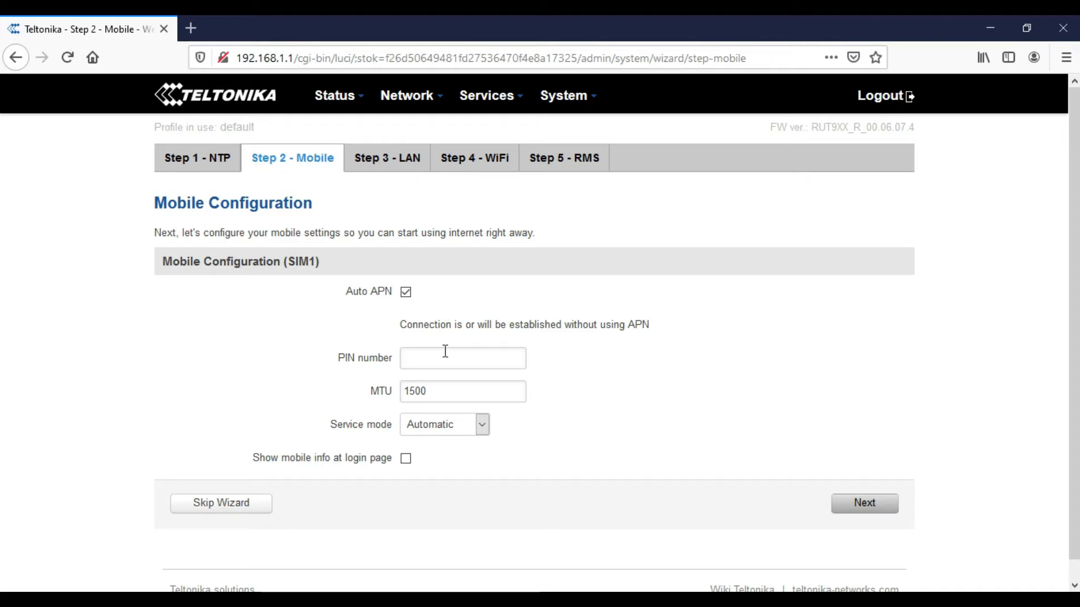
- Check the Wi-Fi list, then accept default mobile settings with an empty PIN
{"action": "left_click", "coordinate": [985, 599]}
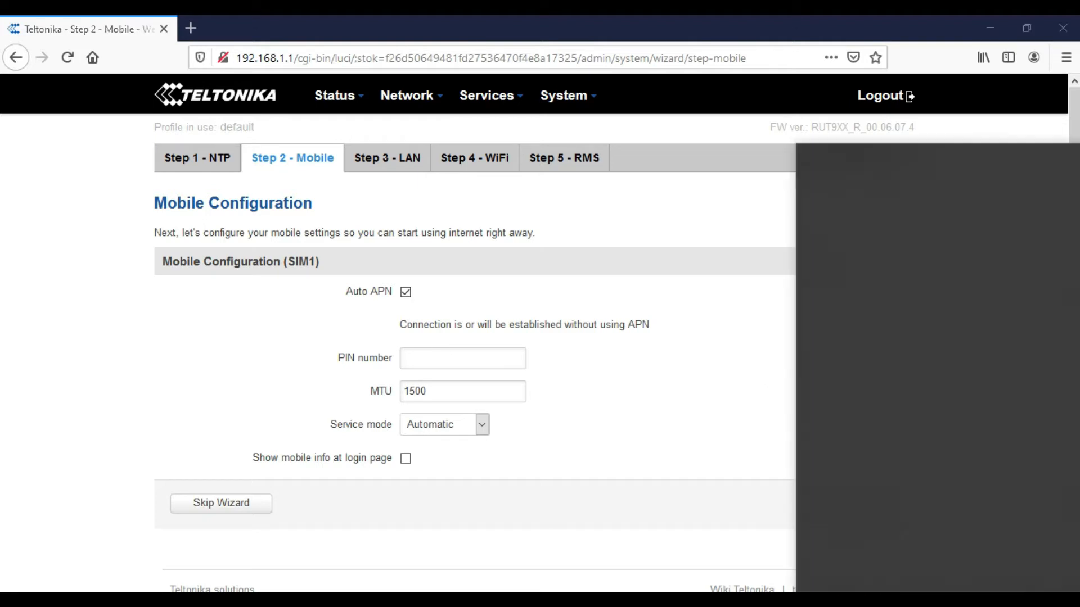
{"action": "left_click", "coordinate": [683, 486]}
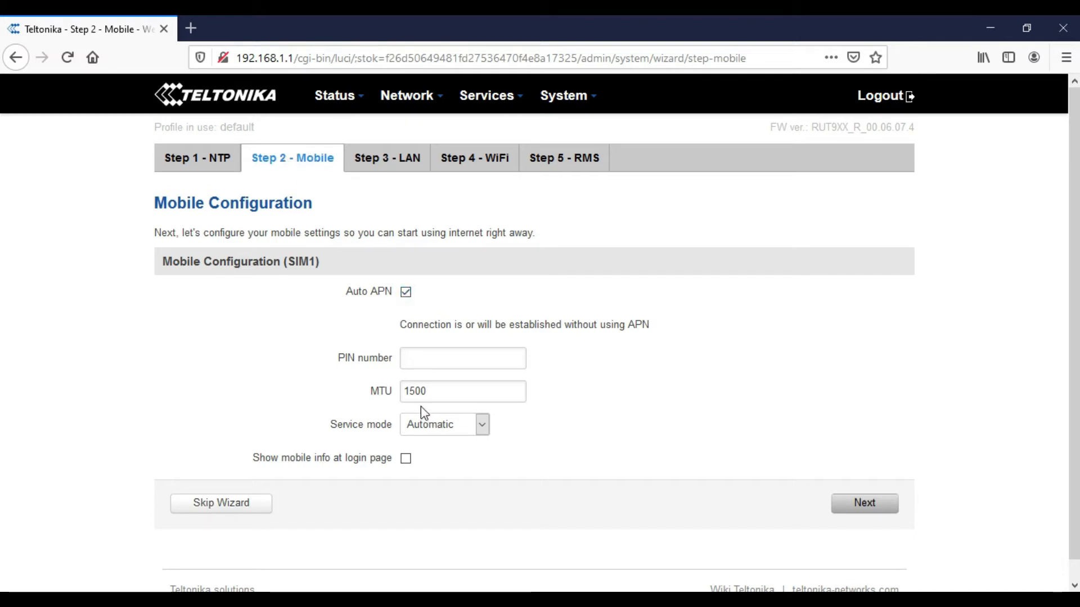
{"action": "left_click", "coordinate": [412, 361]}
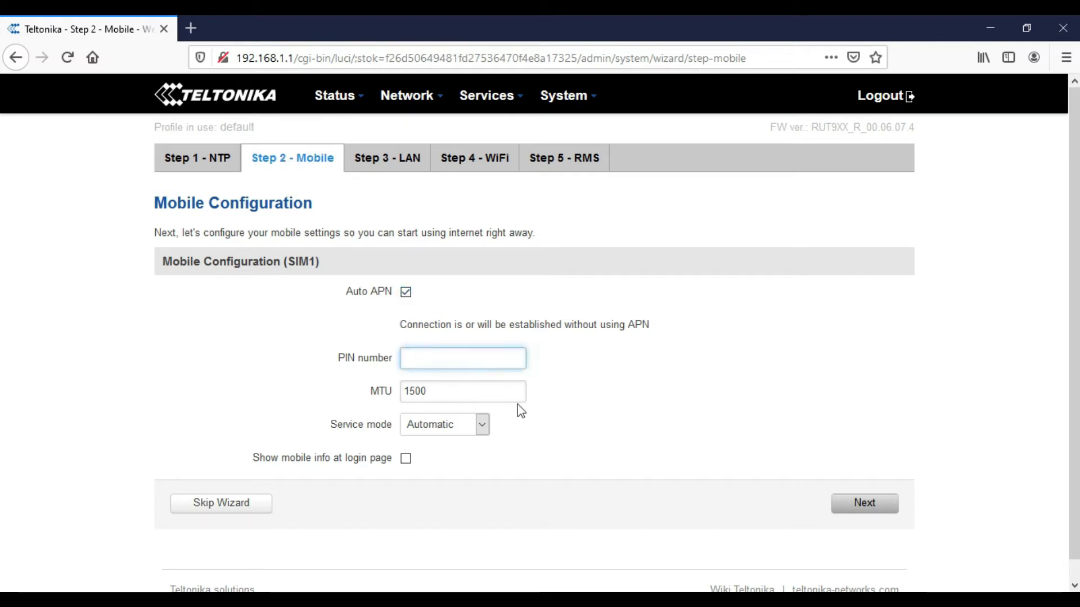
{"action": "left_click", "coordinate": [876, 509]}
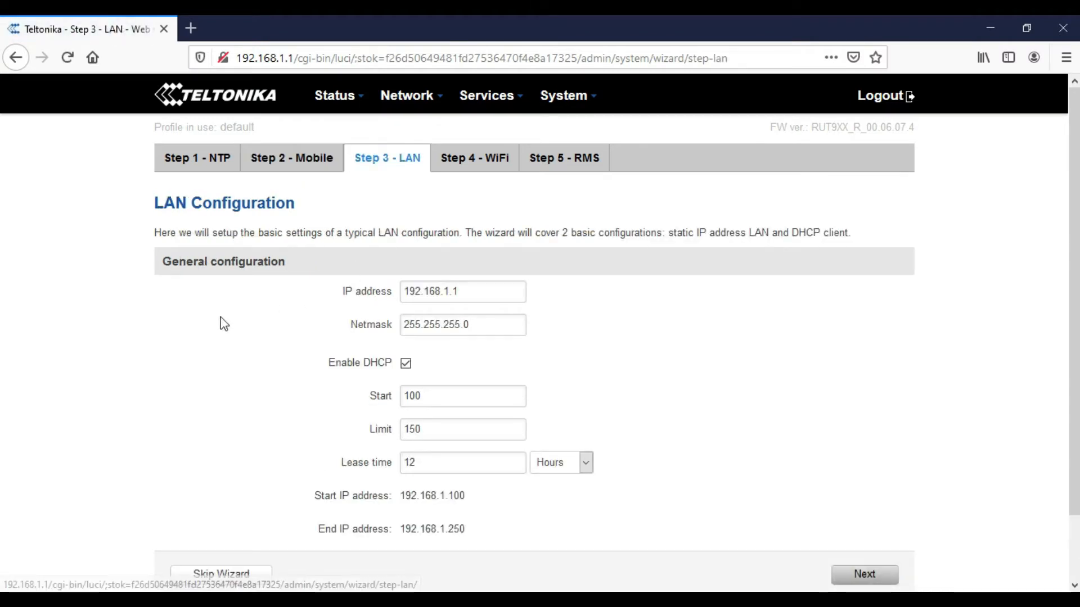
- Enter LAN IP 10.10.0.1, trim the DHCP Limit and set a 6-hour lease
{"action": "scroll", "coordinate": [228, 273], "scroll_direction": "down", "scroll_amount": 2}
{"action": "scroll", "coordinate": [228, 273], "scroll_direction": "up", "scroll_amount": 2}
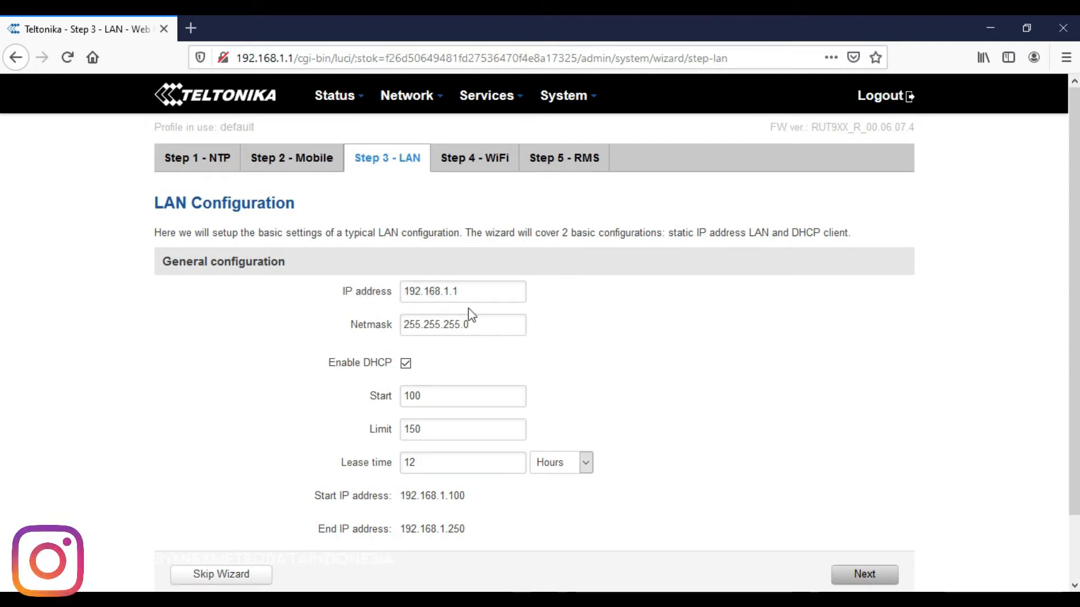
{"action": "left_click_drag", "start_coordinate": [442, 292], "coordinate": [355, 285]}
{"action": "type", "text": "1"}
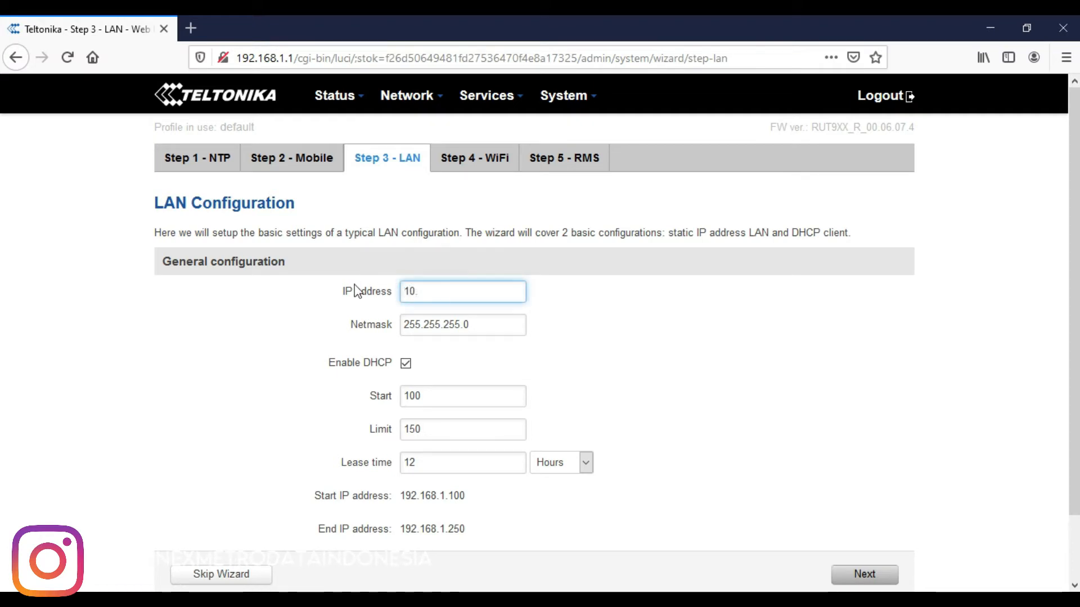
{"action": "type", "text": "0.10"}
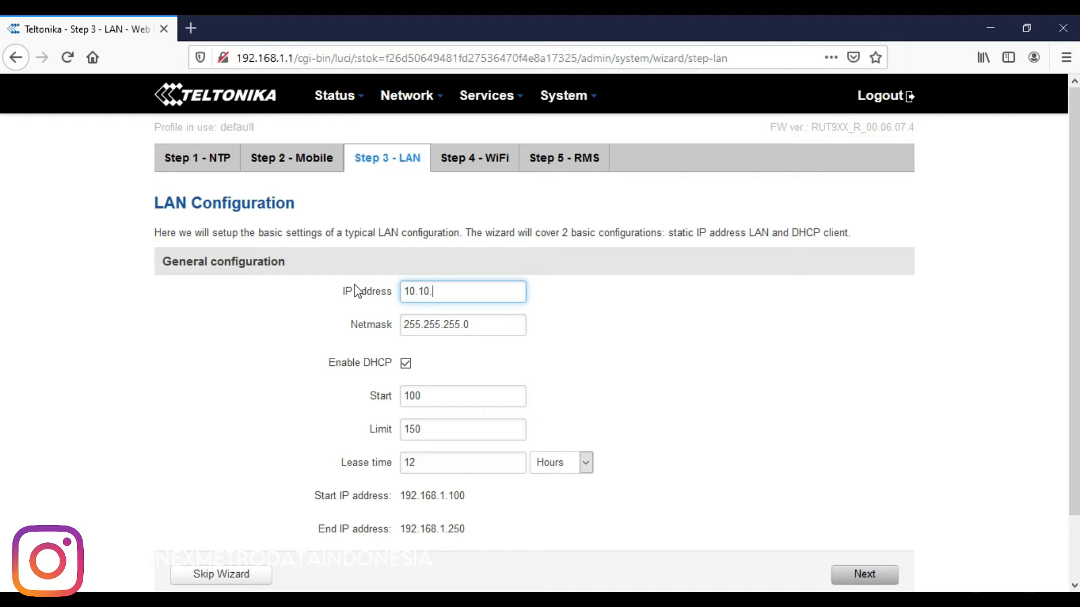
{"action": "type", "text": "."}
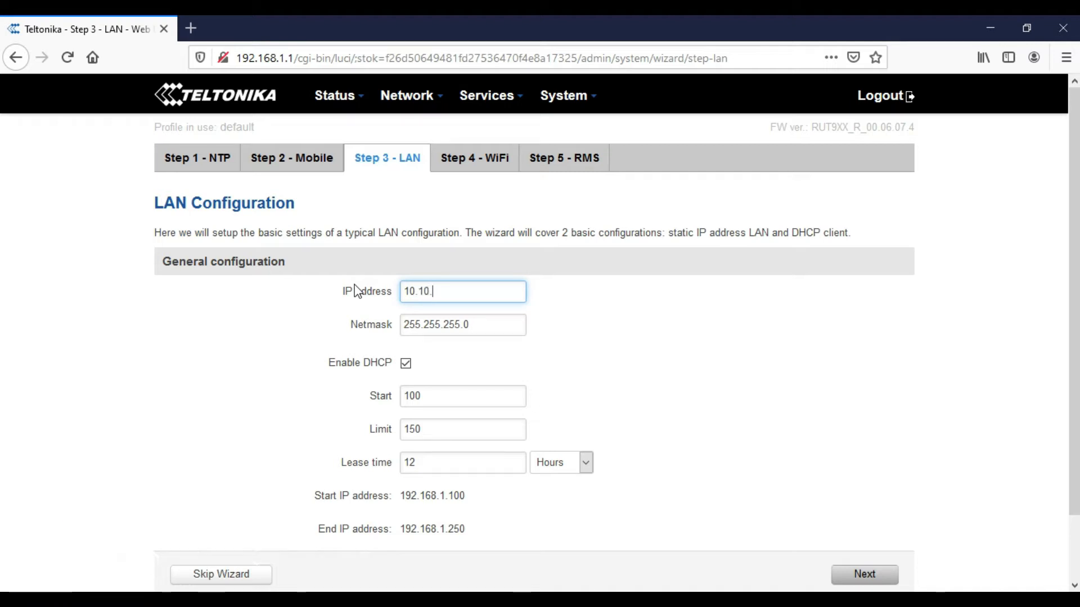
{"action": "type", "text": ".0.1"}
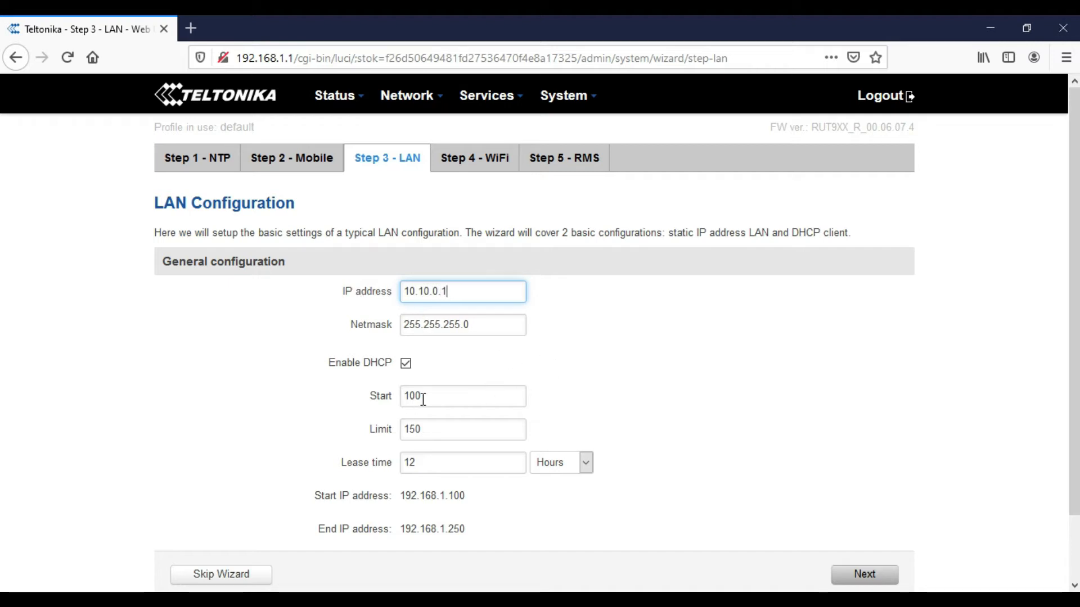
{"action": "left_click_drag", "start_coordinate": [427, 395], "coordinate": [382, 397]}
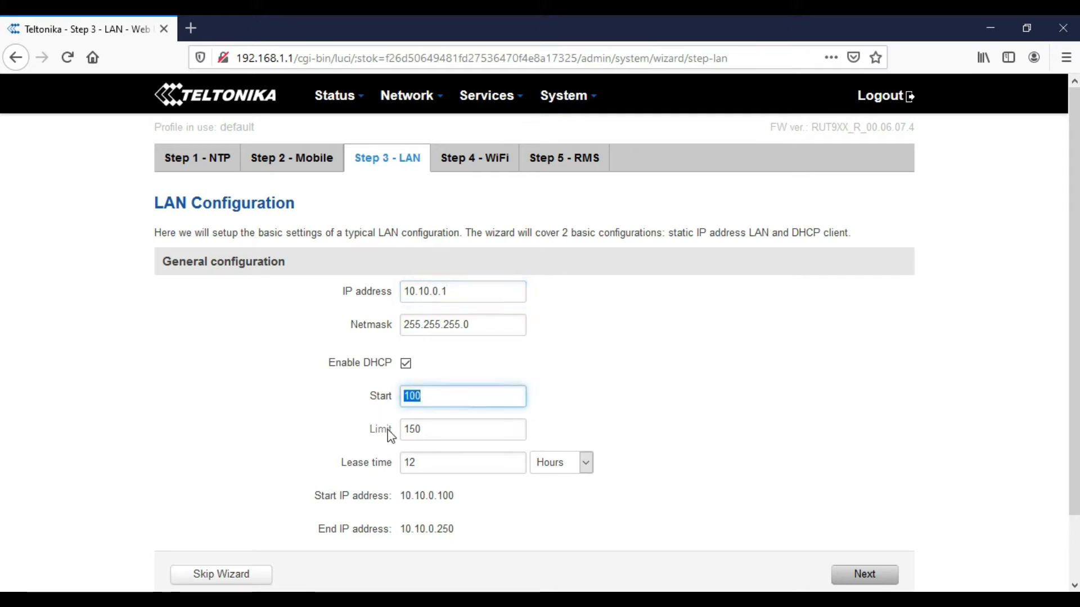
{"action": "left_click_drag", "start_coordinate": [423, 430], "coordinate": [403, 429]}
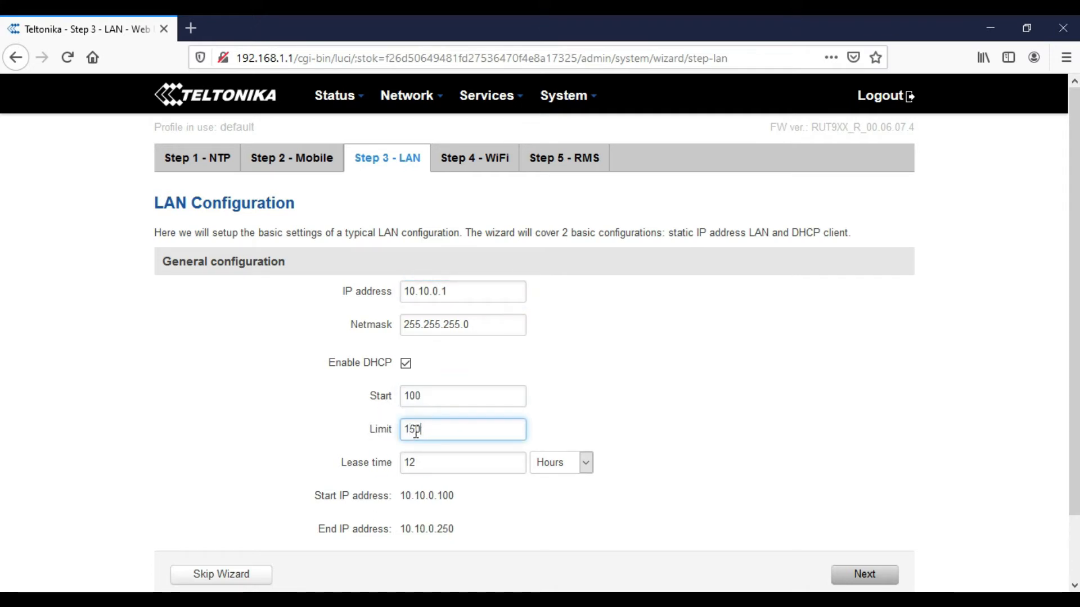
{"action": "key", "text": "BackSpace"}
{"action": "scroll", "coordinate": [680, 369], "scroll_direction": "down", "scroll_amount": 2}
{"action": "left_click_drag", "start_coordinate": [464, 398], "coordinate": [330, 390]}
{"action": "type", "text": "6"}
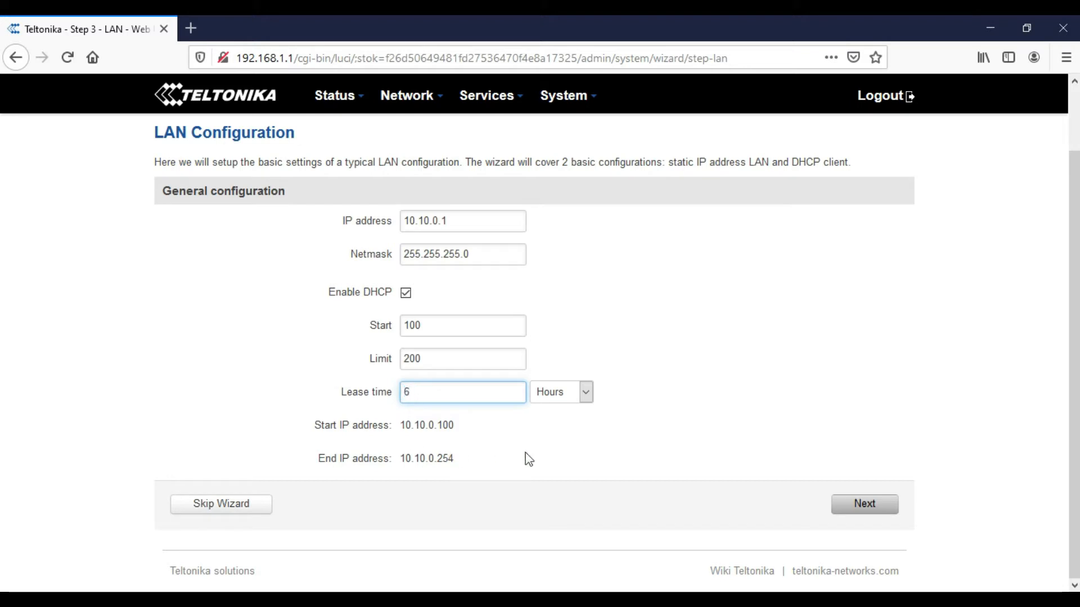
{"action": "left_click", "coordinate": [631, 447]}
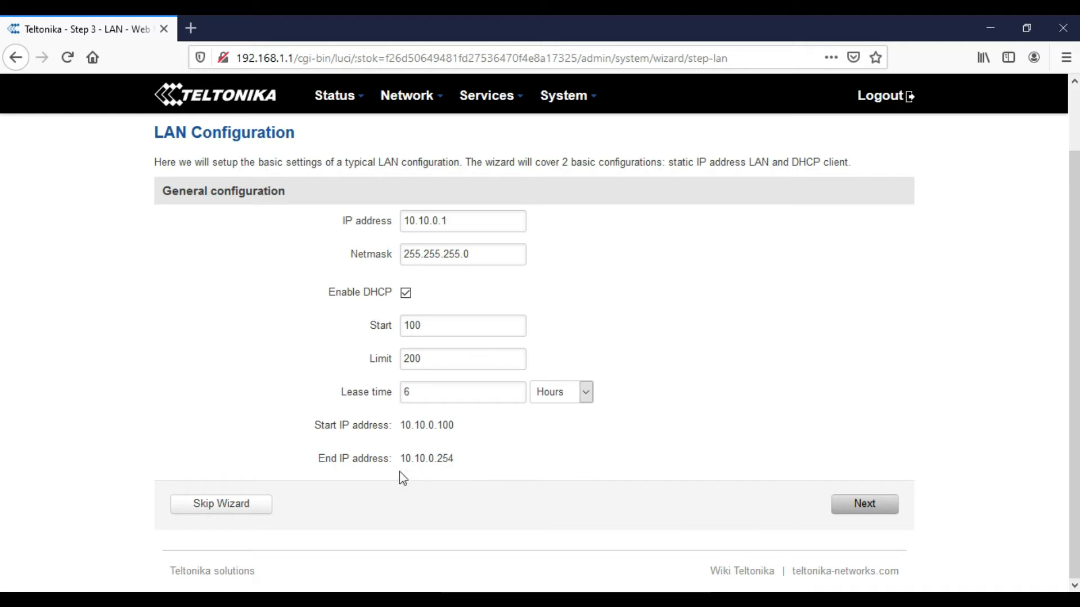
{"action": "left_click", "coordinate": [865, 506]}
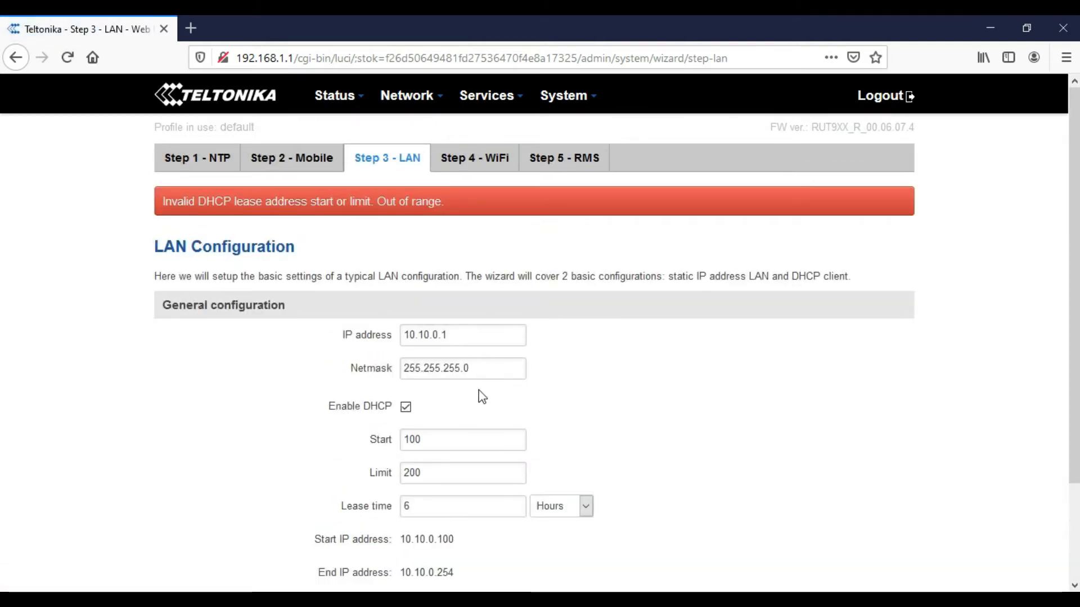
- Correct the DHCP Limit from 200 to 150 and apply the LAN settings
{"action": "scroll", "coordinate": [482, 392], "scroll_direction": "down", "scroll_amount": 3}
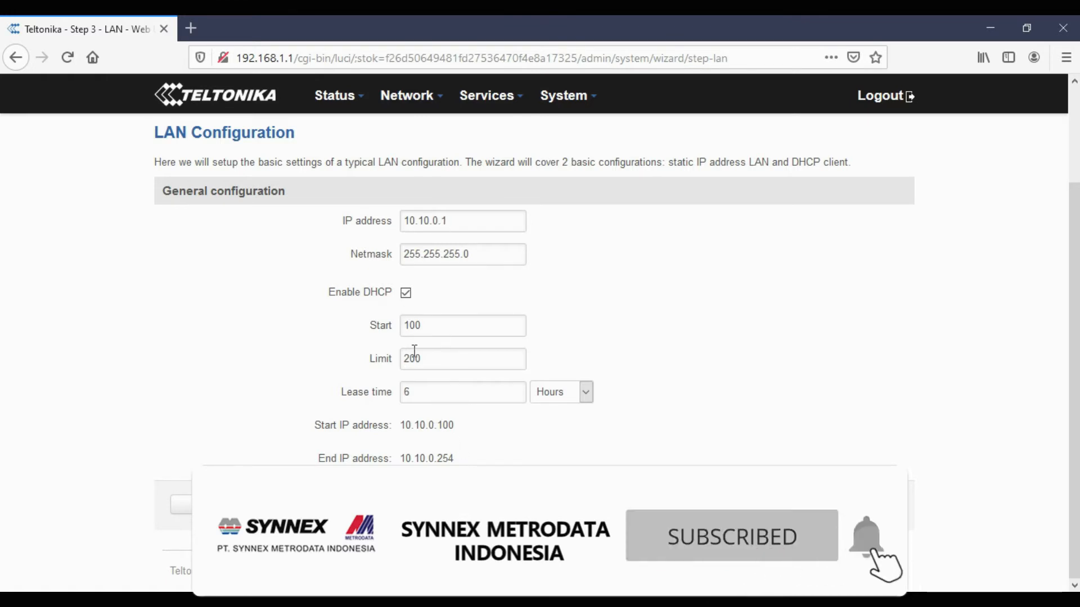
{"action": "left_click_drag", "start_coordinate": [415, 359], "coordinate": [395, 361]}
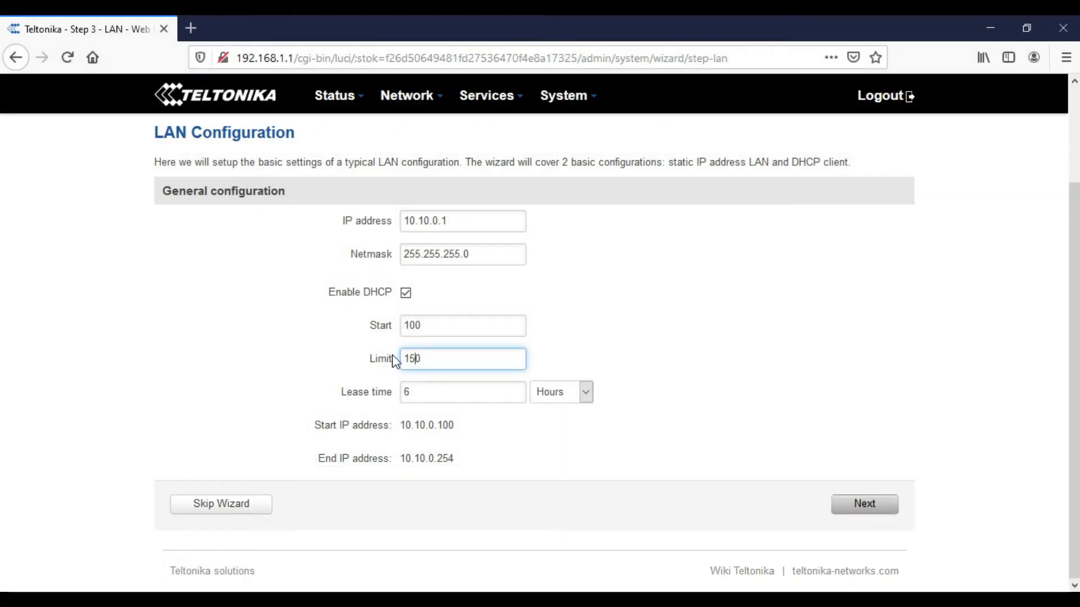
{"action": "type", "text": "15"}
{"action": "left_click", "coordinate": [755, 475]}
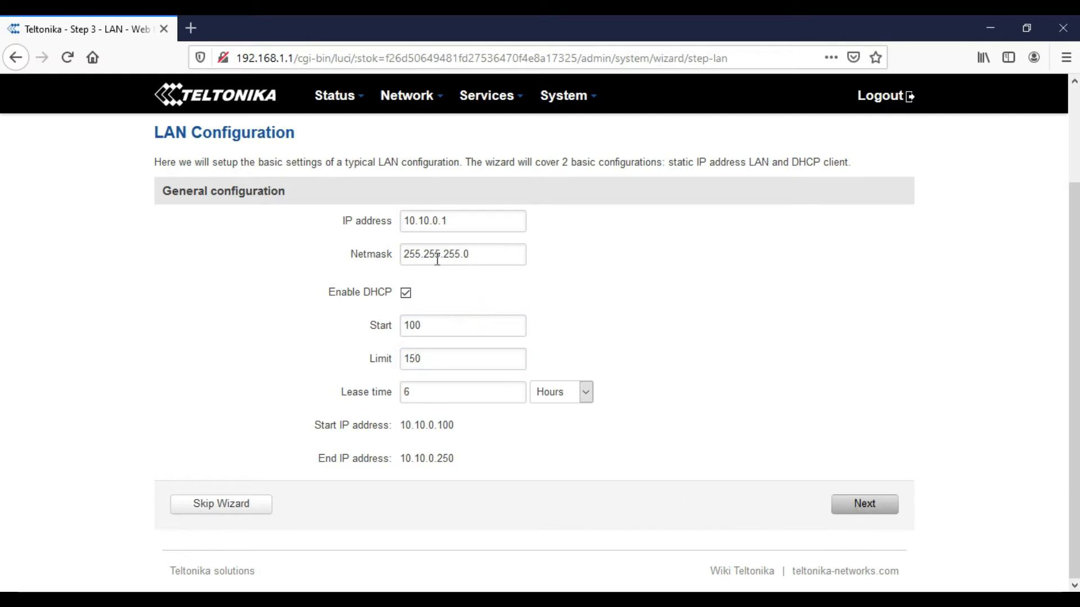
{"action": "left_click", "coordinate": [855, 509]}
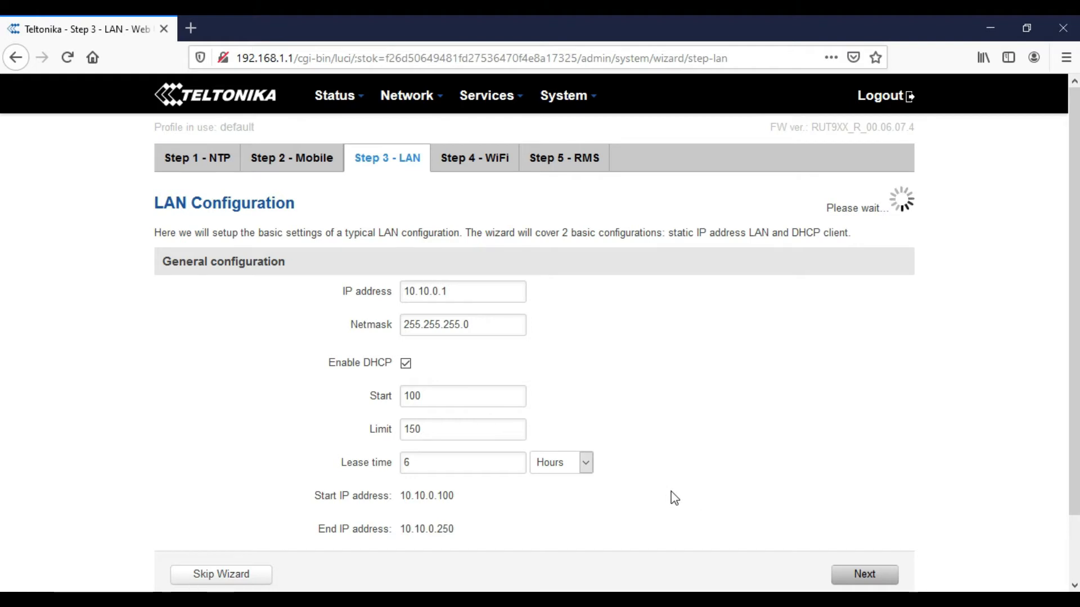
{"action": "scroll", "coordinate": [672, 496], "scroll_direction": "down", "scroll_amount": 2}
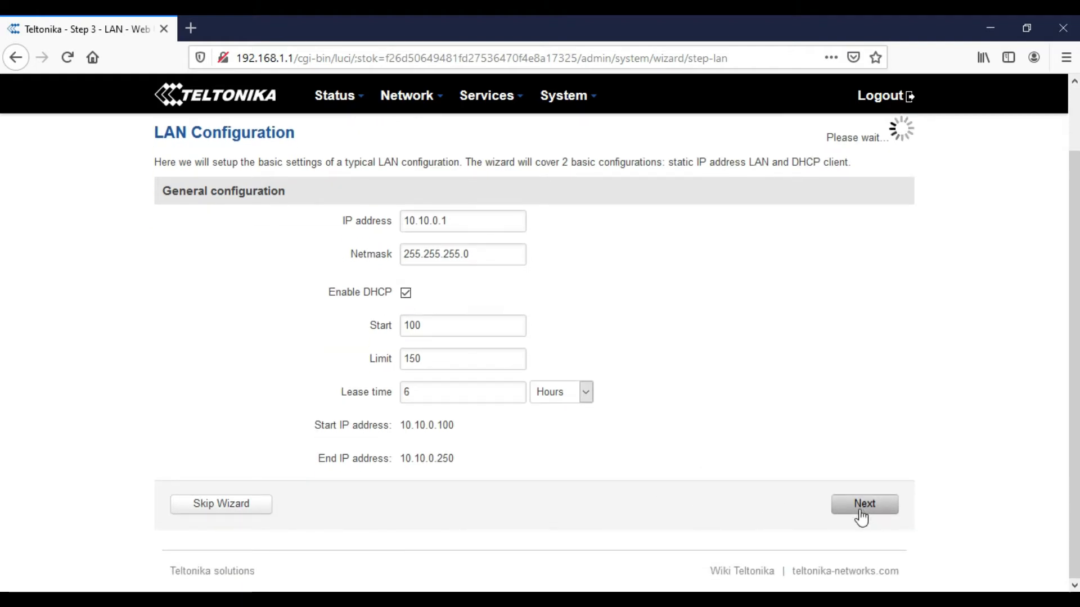
{"action": "scroll", "coordinate": [622, 473], "scroll_direction": "up", "scroll_amount": 2}
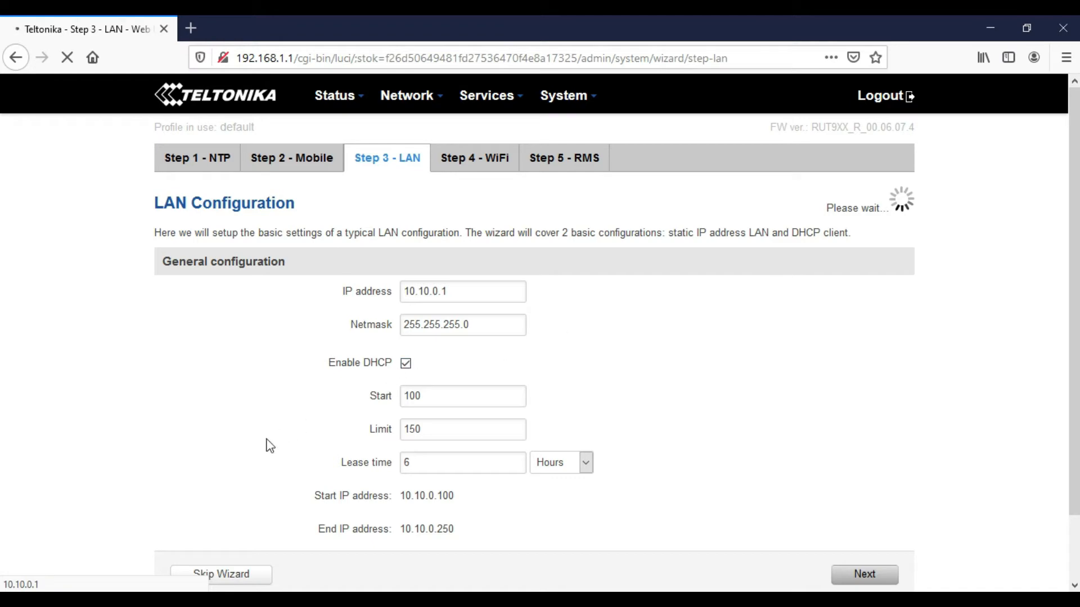
{"action": "scroll", "coordinate": [270, 446], "scroll_direction": "down", "scroll_amount": 2}
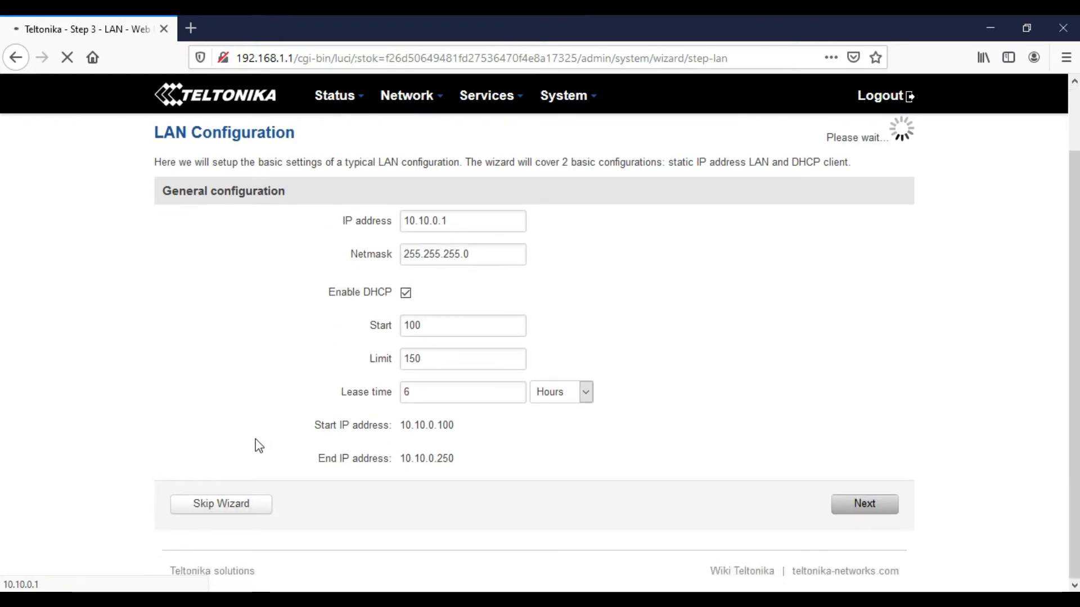
{"action": "scroll", "coordinate": [259, 446], "scroll_direction": "up", "scroll_amount": 2}
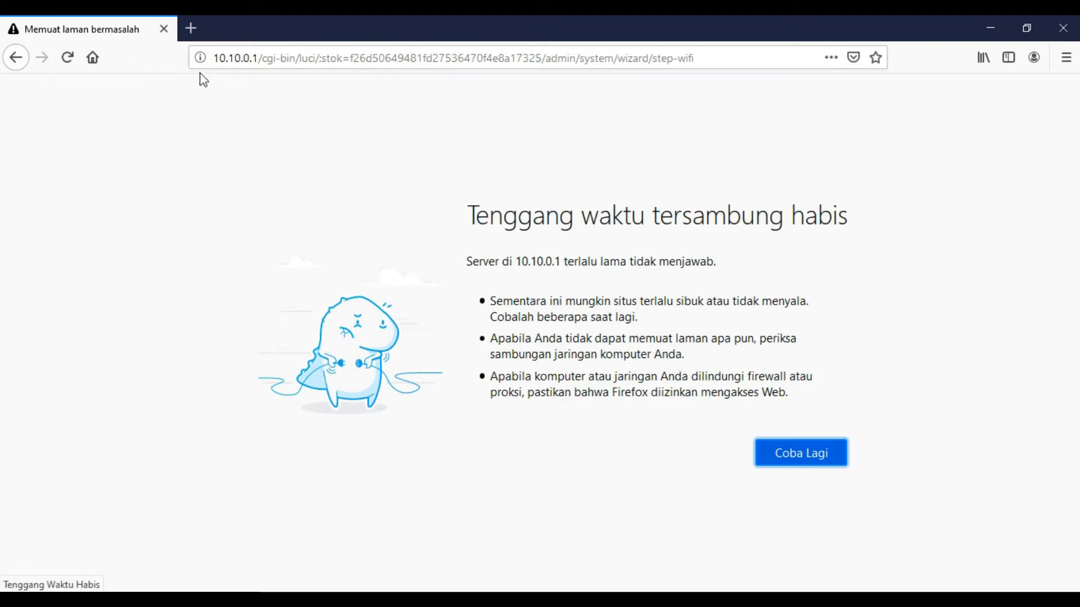
- Load the router at its new address 10.10.0.1
{"action": "left_click_drag", "start_coordinate": [262, 58], "coordinate": [731, 72]}
{"action": "key", "text": "BackSpace"}
{"action": "key", "text": "BackSpace"}
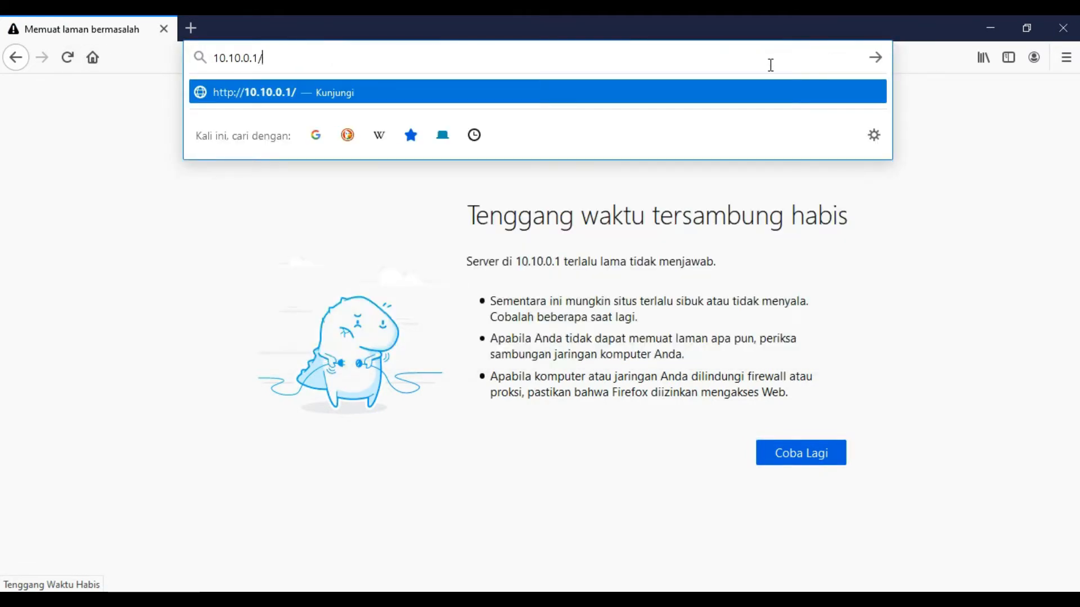
{"action": "key", "text": "Return"}
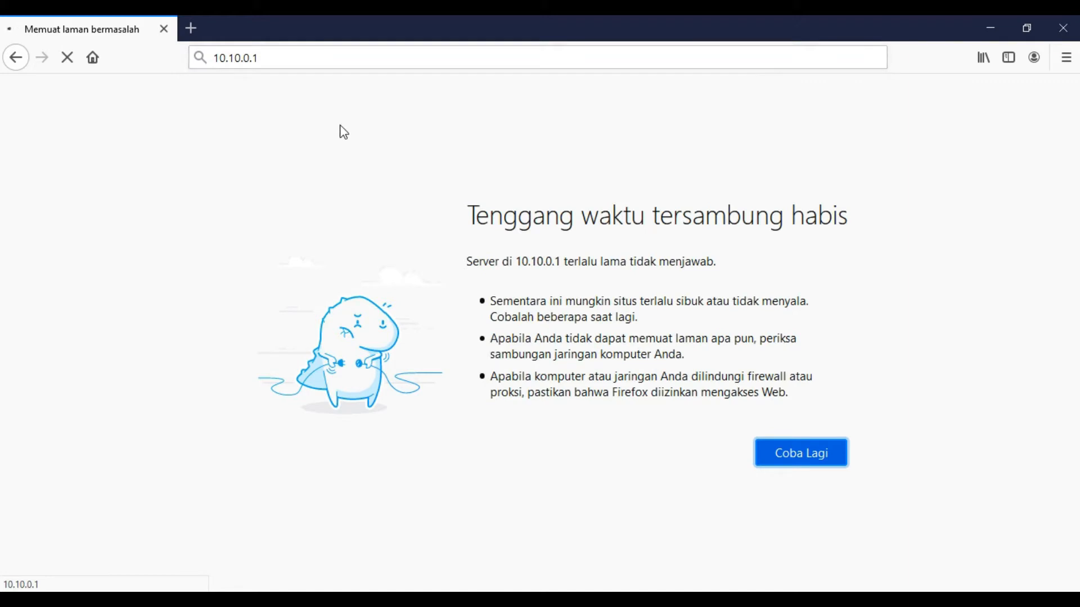
{"action": "left_click", "coordinate": [607, 599]}
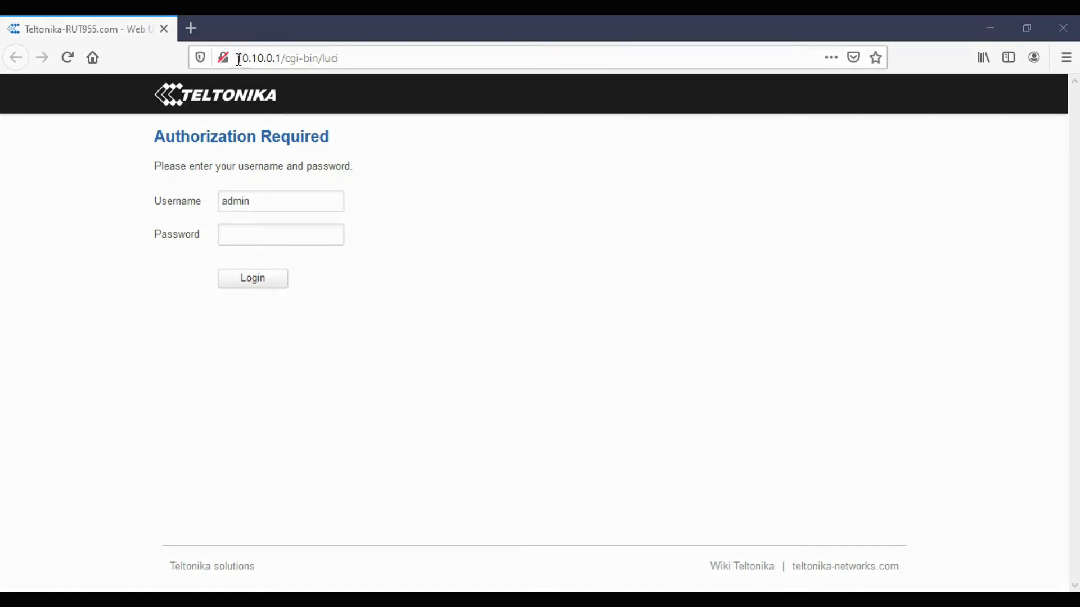
{"action": "left_click", "coordinate": [369, 68]}
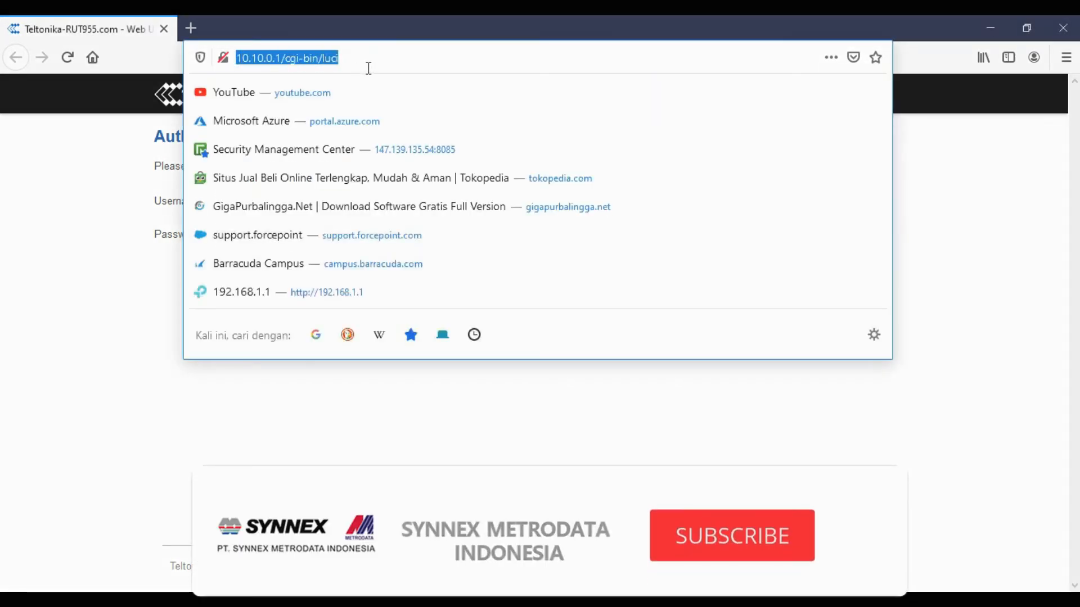
{"action": "left_click", "coordinate": [366, 67]}
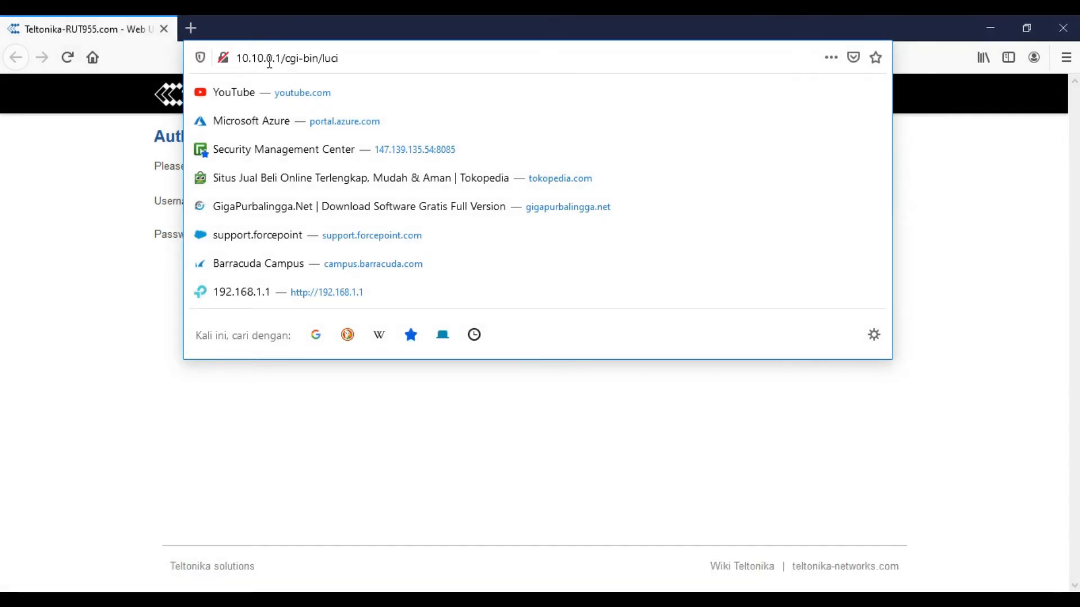
{"action": "left_click", "coordinate": [2, 349]}
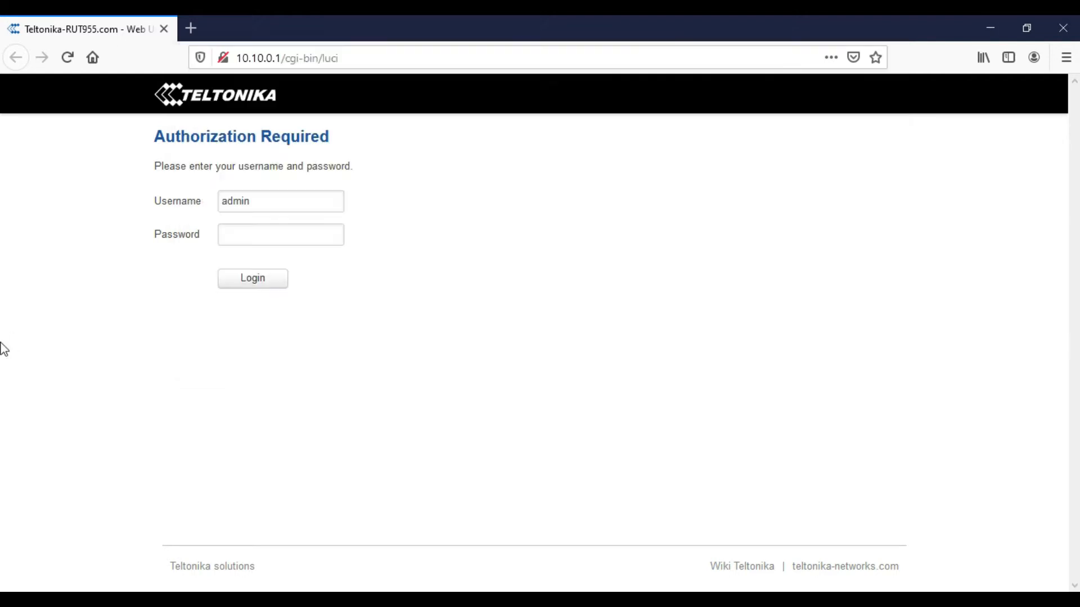
- Log in again with the admin password and decline saving the login
{"action": "left_click", "coordinate": [273, 234]}
{"action": "type", "text": "ad"}
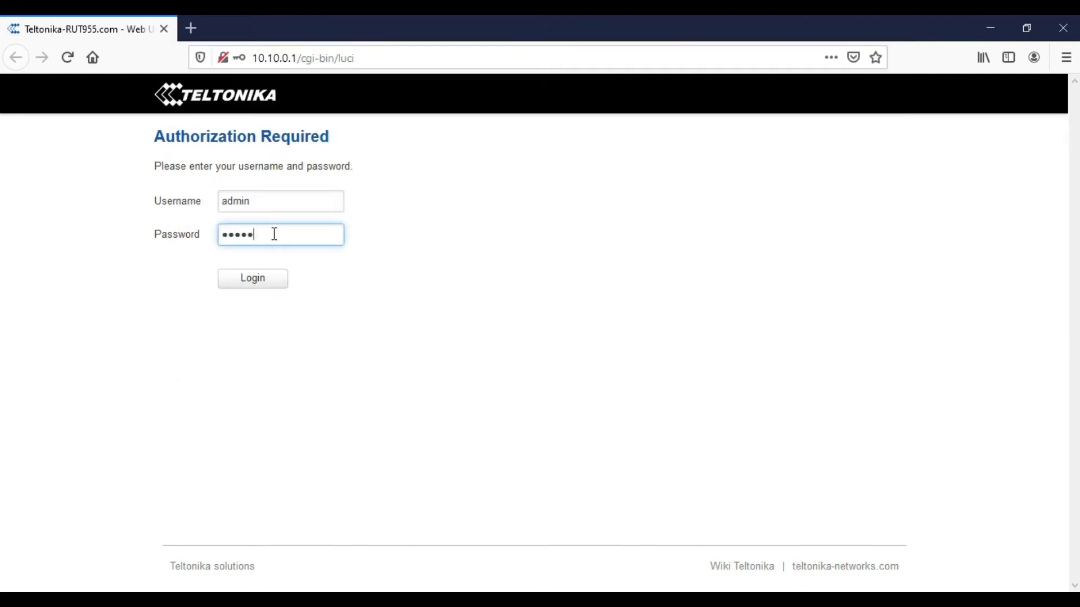
{"action": "key", "text": "Return"}
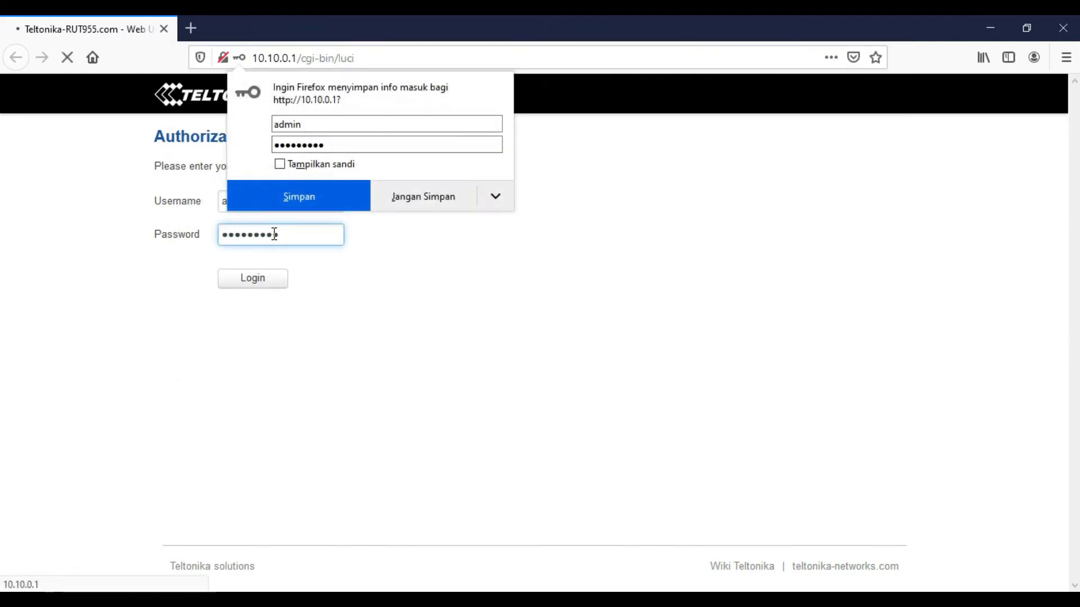
{"action": "left_click", "coordinate": [420, 201]}
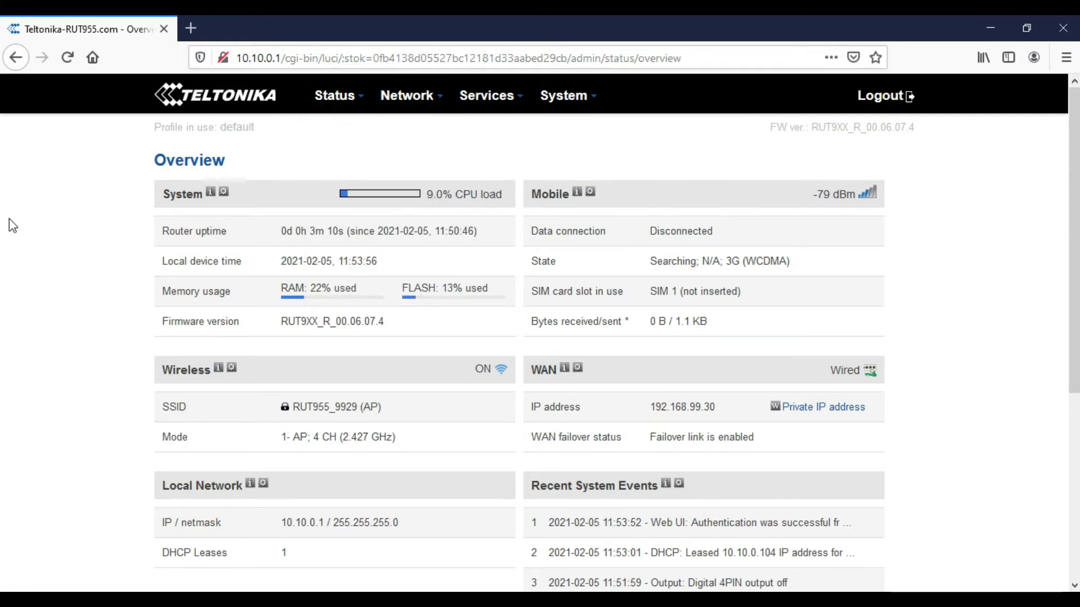
- Reopen the Setup Wizard from the System menu
{"action": "mouse_move", "coordinate": [323, 103]}
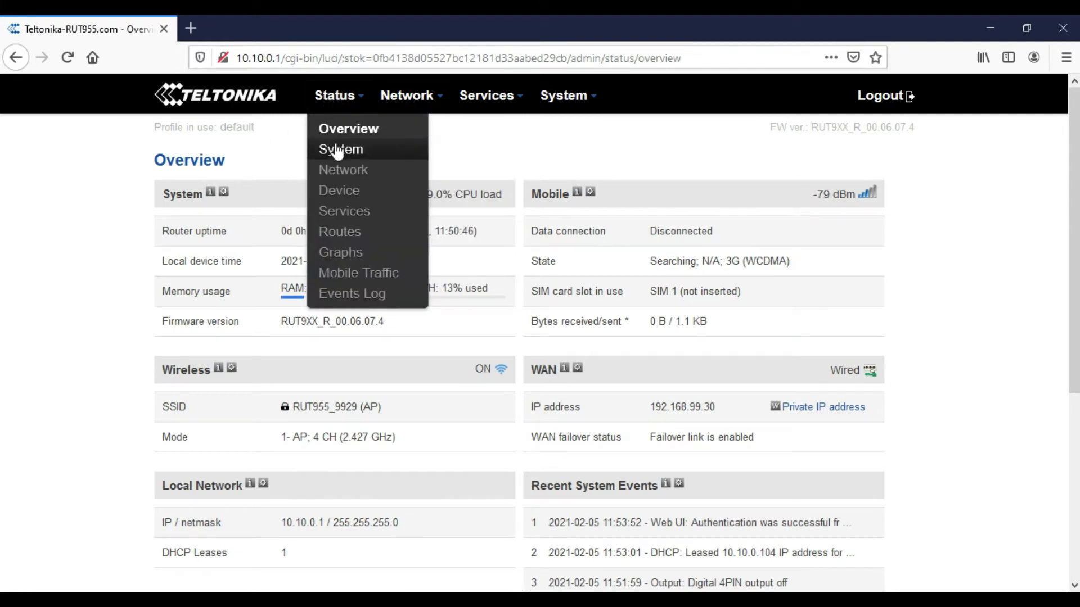
{"action": "mouse_move", "coordinate": [568, 95]}
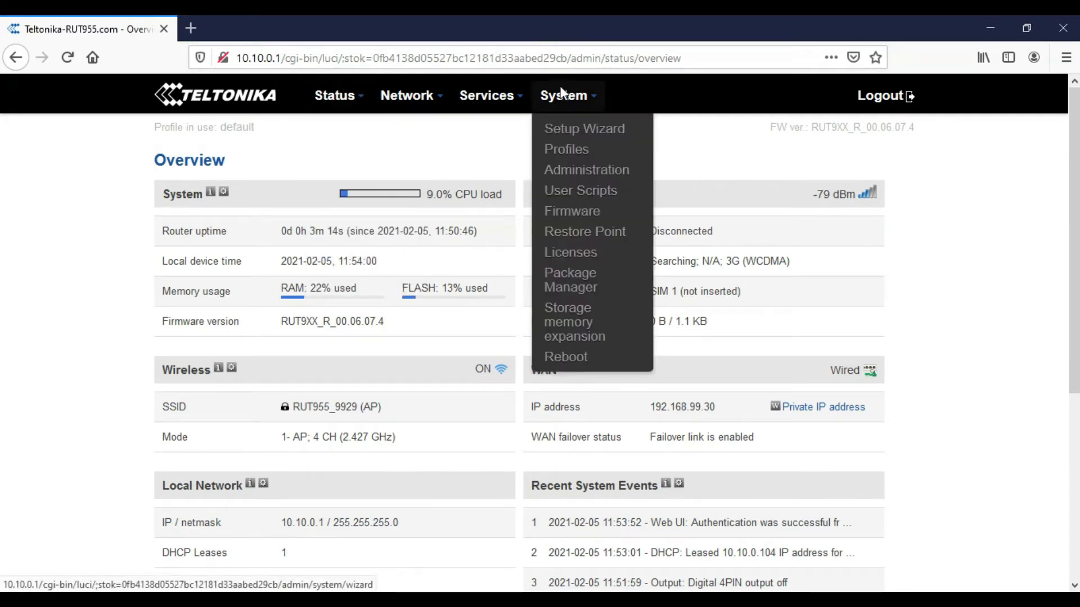
{"action": "left_click", "coordinate": [574, 134]}
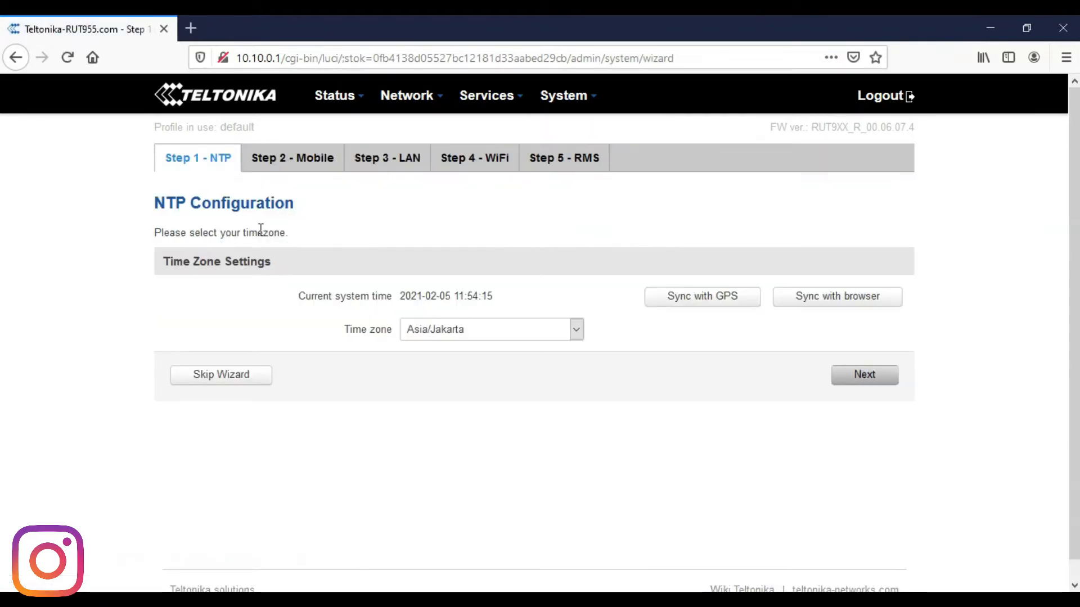
- Review WiFi mode 802.11g+n, Auto channel and cipher options, leaving them unchanged
{"action": "left_click", "coordinate": [478, 172]}
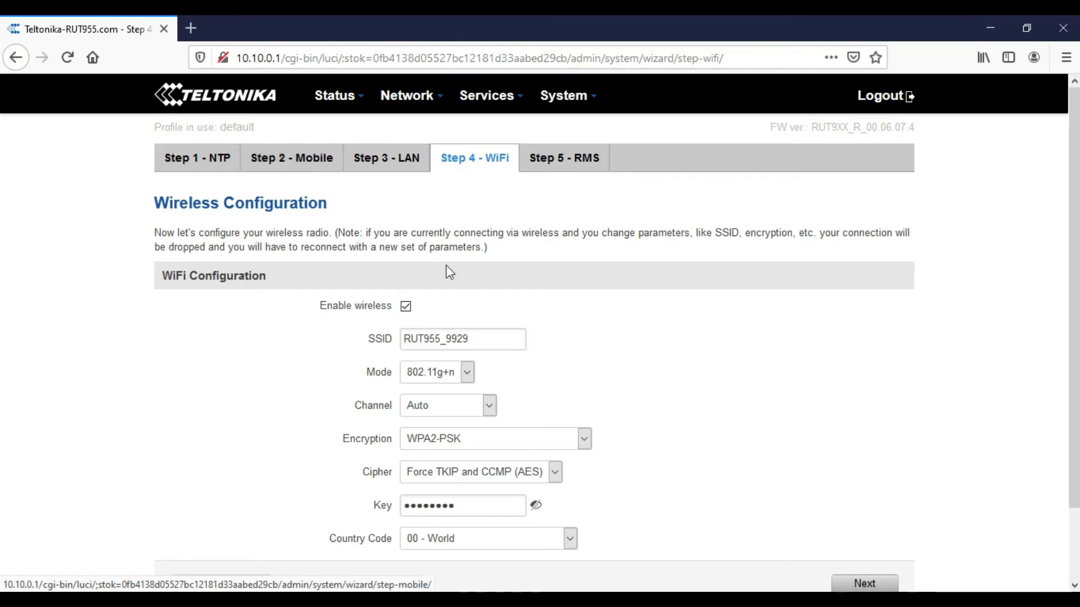
{"action": "left_click", "coordinate": [457, 373]}
{"action": "left_click", "coordinate": [458, 378]}
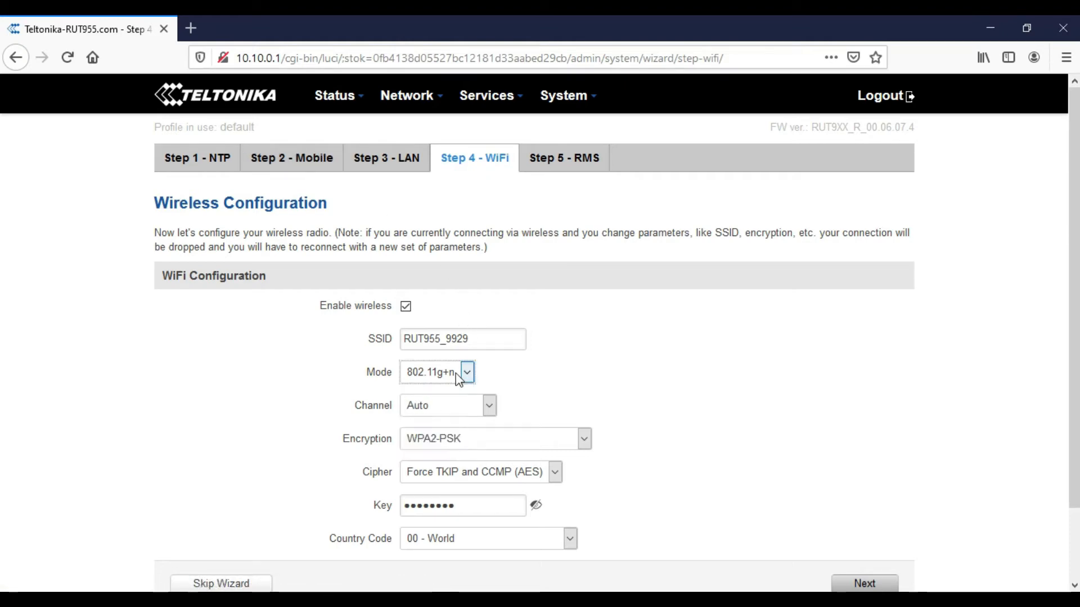
{"action": "left_click", "coordinate": [451, 415]}
{"action": "left_click", "coordinate": [451, 414]}
{"action": "scroll", "coordinate": [453, 416], "scroll_direction": "down", "scroll_amount": 3}
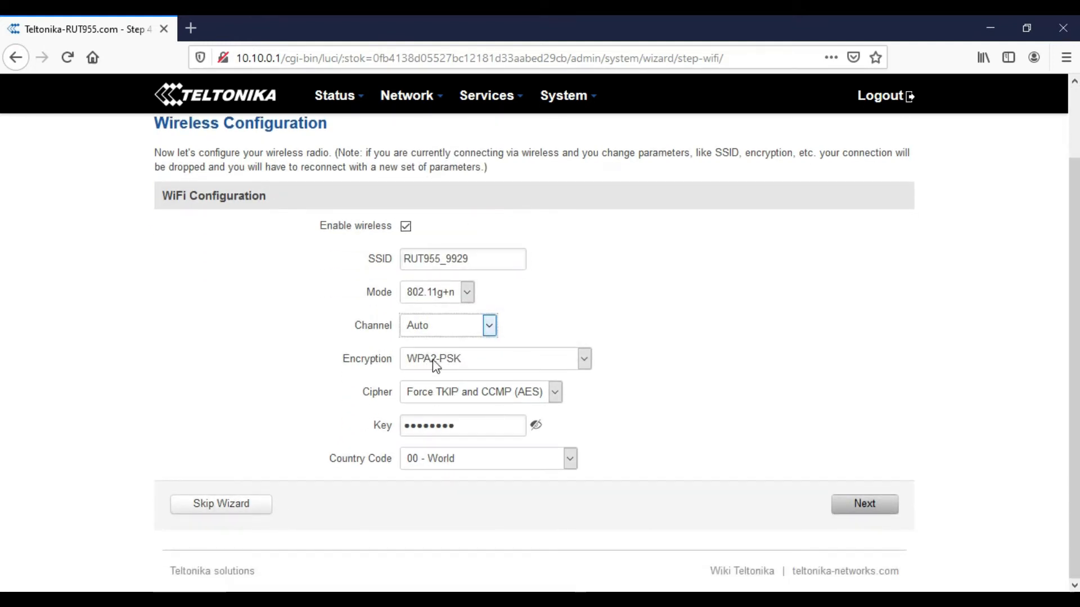
{"action": "left_click", "coordinate": [482, 402]}
{"action": "left_click", "coordinate": [482, 400]}
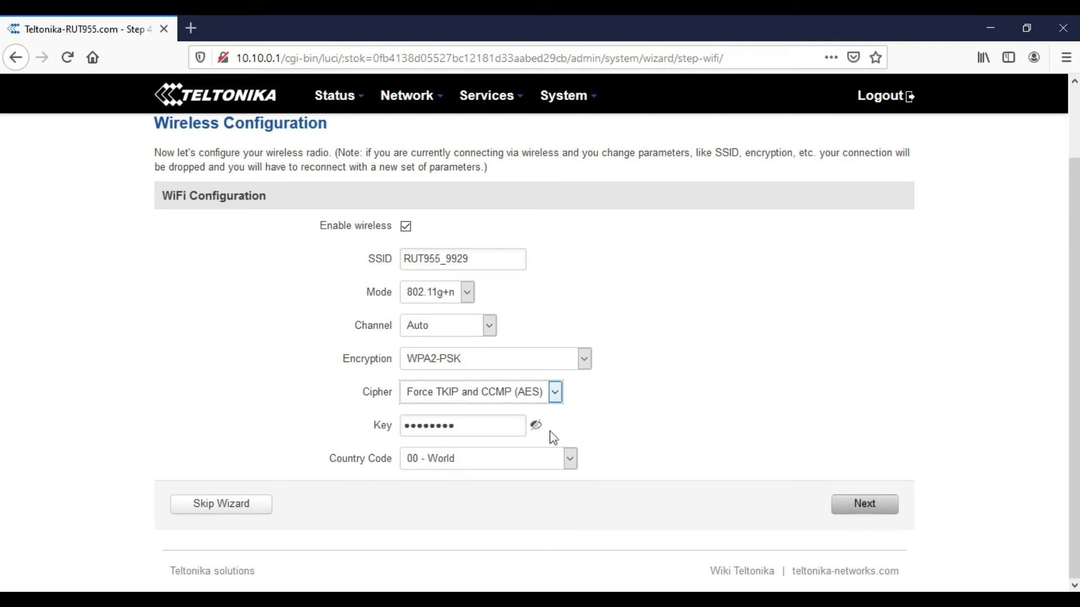
- Set Country Code to ID - Indonesia and apply the WiFi step
{"action": "left_click", "coordinate": [450, 465]}
{"action": "scroll", "coordinate": [469, 382], "scroll_direction": "down", "scroll_amount": 10}
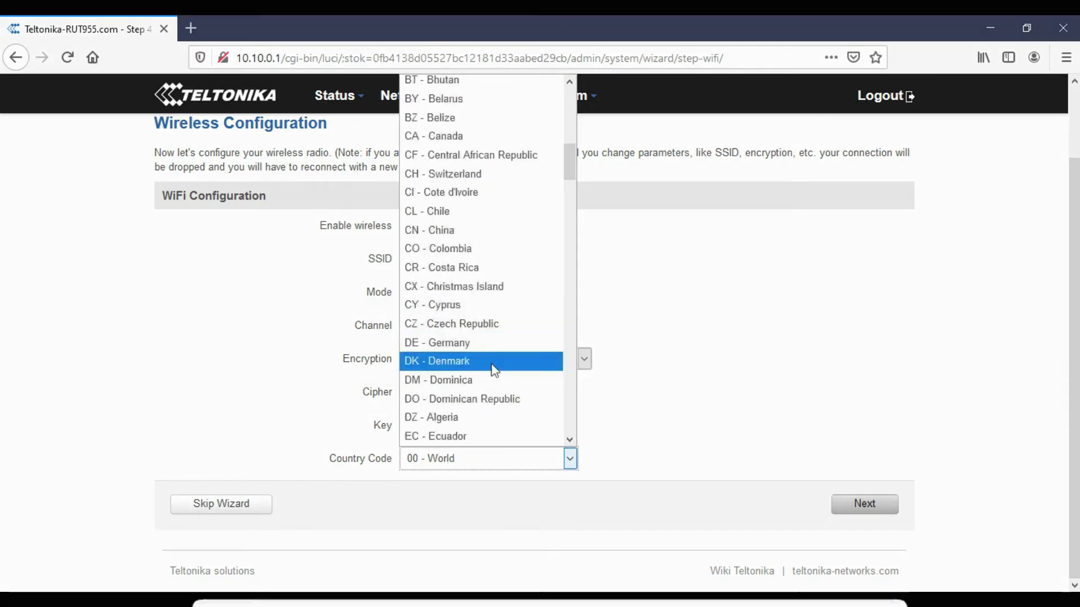
{"action": "left_click", "coordinate": [454, 325]}
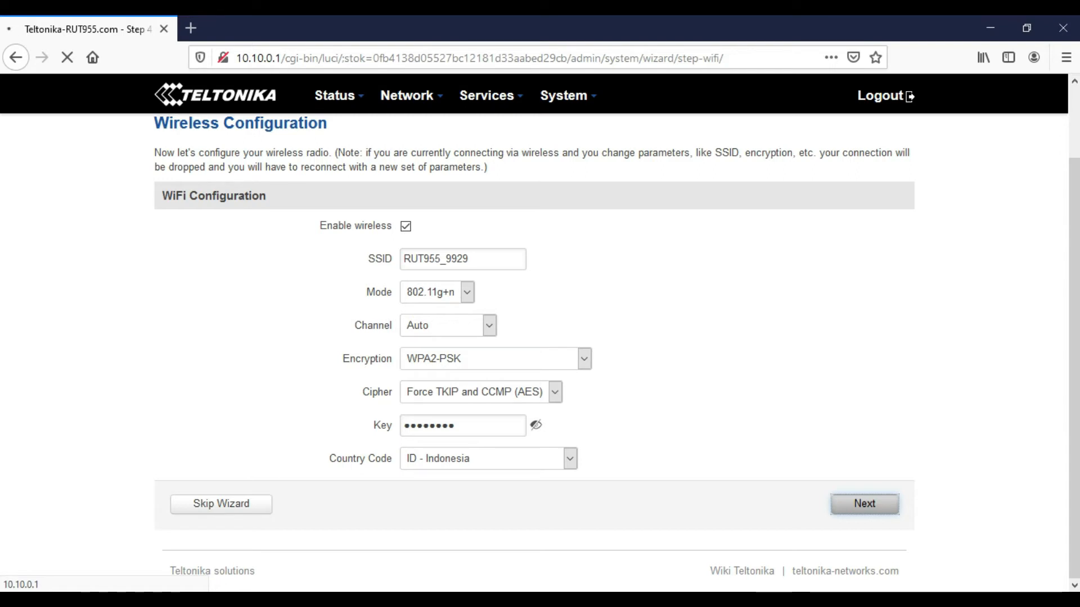
{"action": "left_click", "coordinate": [939, 601]}
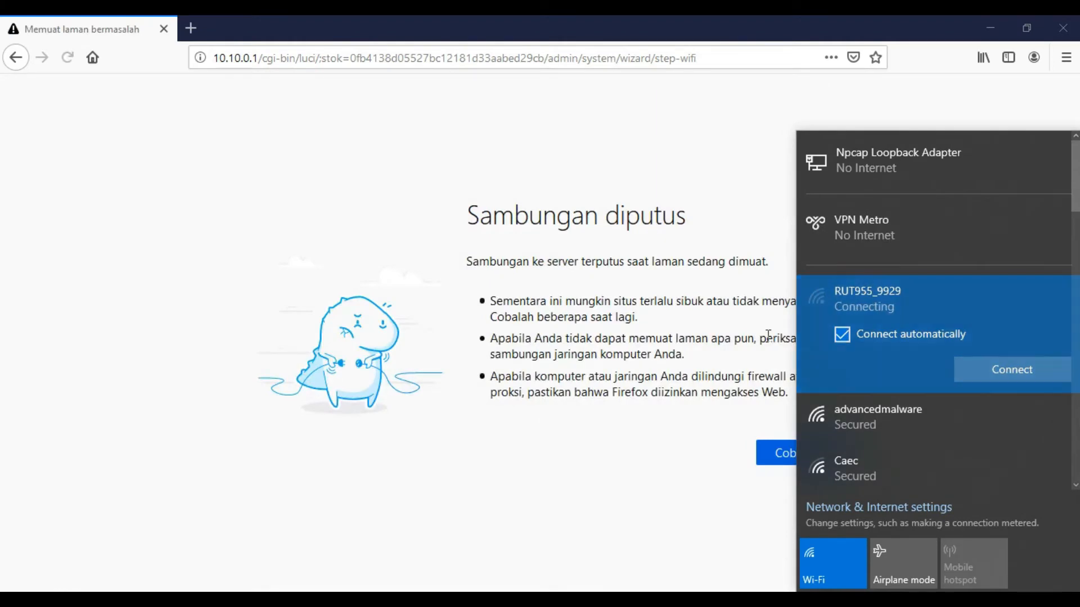
- Reload the router at 10.10.0.1, log in with the admin password, and decline saving the login
{"action": "left_click", "coordinate": [768, 335]}
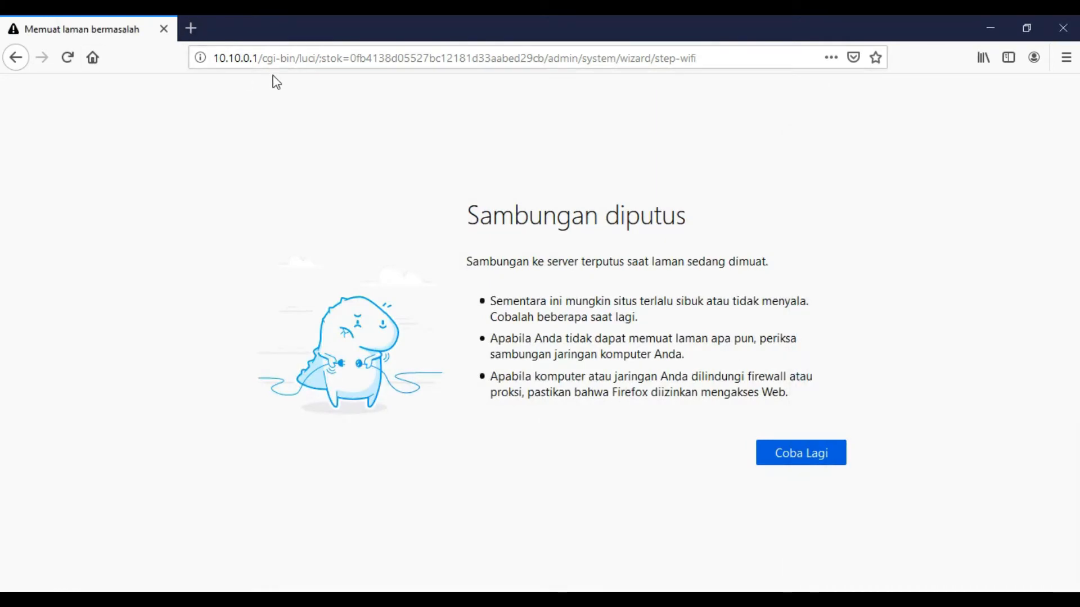
{"action": "left_click_drag", "start_coordinate": [262, 58], "coordinate": [766, 82]}
{"action": "key", "text": "BackSpace"}
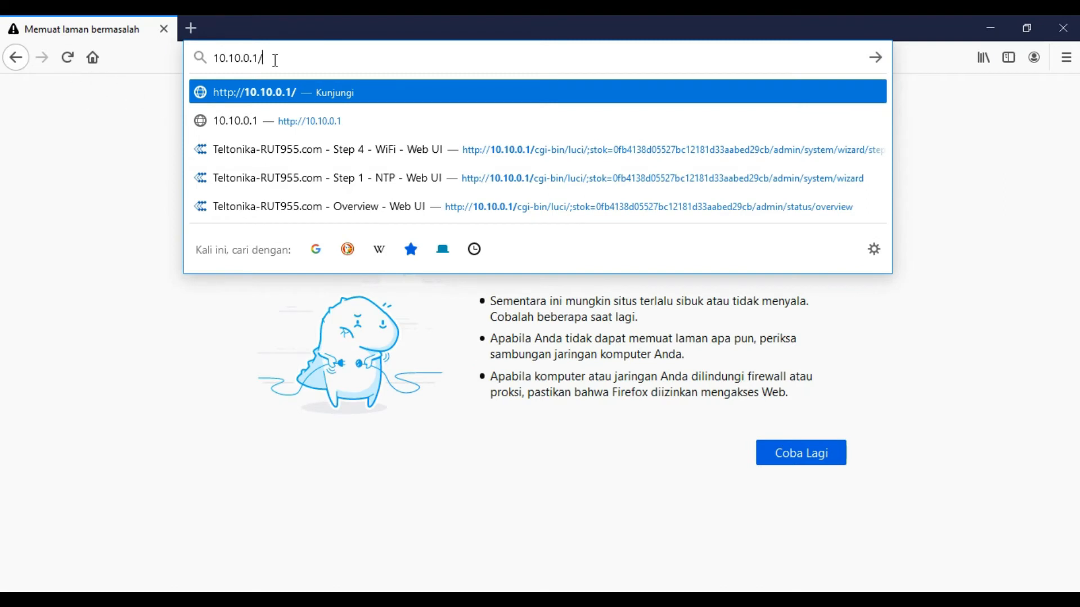
{"action": "key", "text": "Return"}
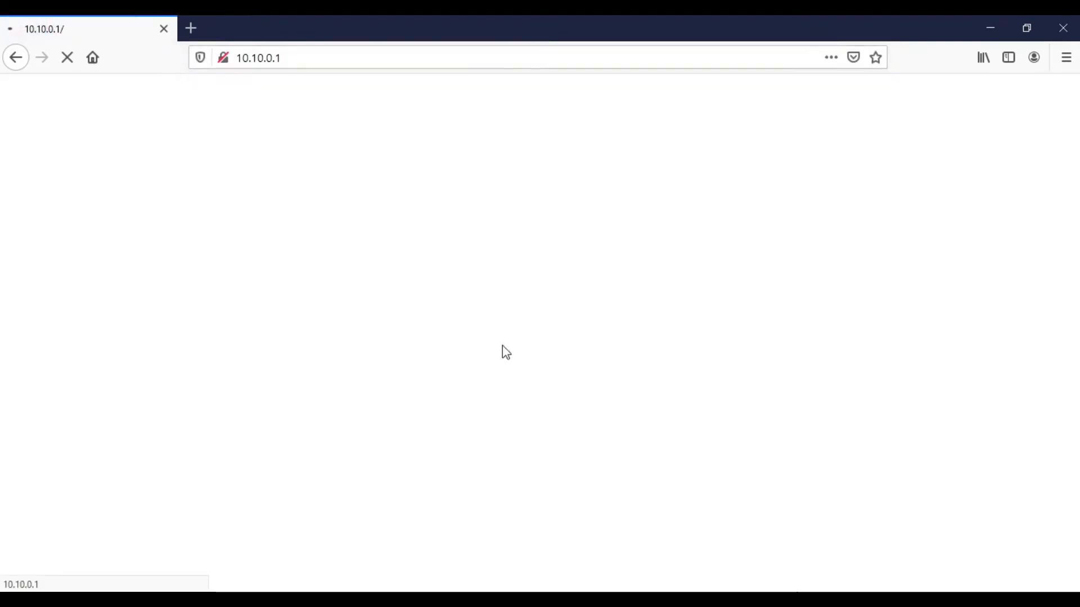
{"action": "type", "text": "admin0"}
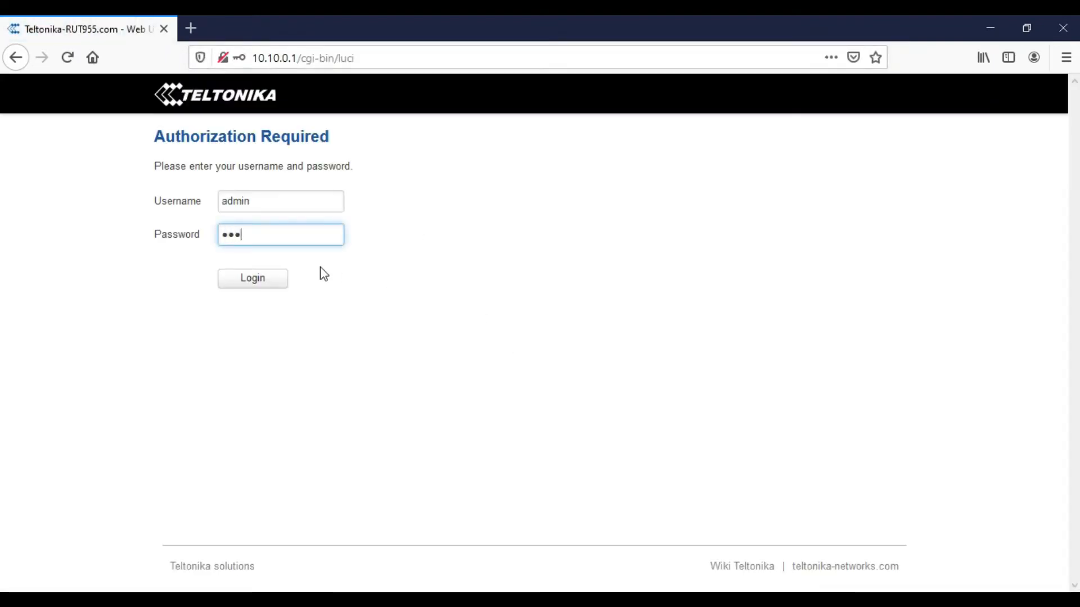
{"action": "type", "text": "1"}
{"action": "key", "text": "Return"}
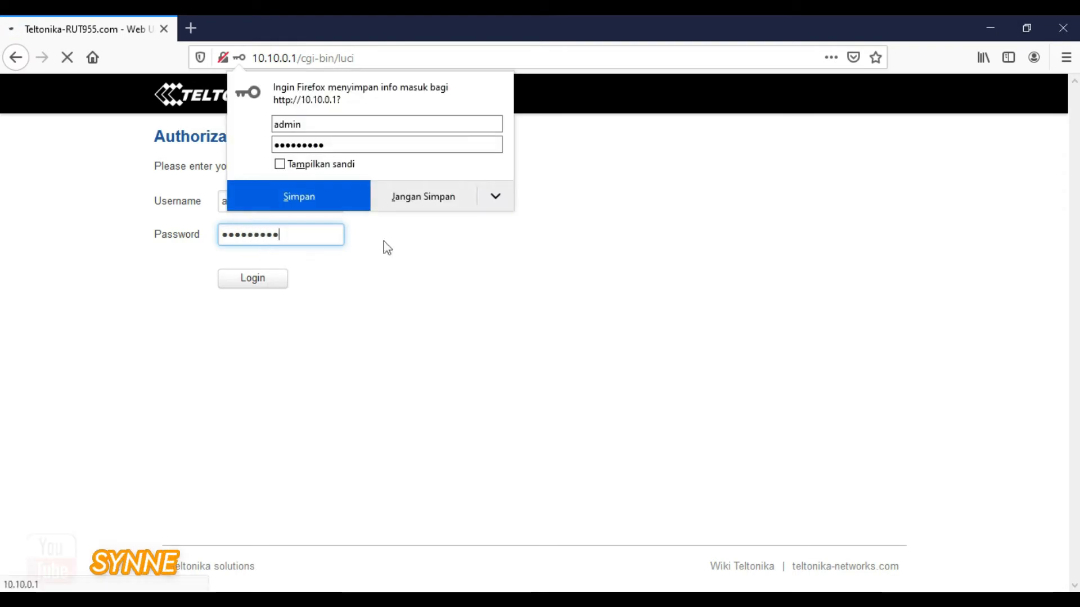
{"action": "left_click", "coordinate": [409, 197]}
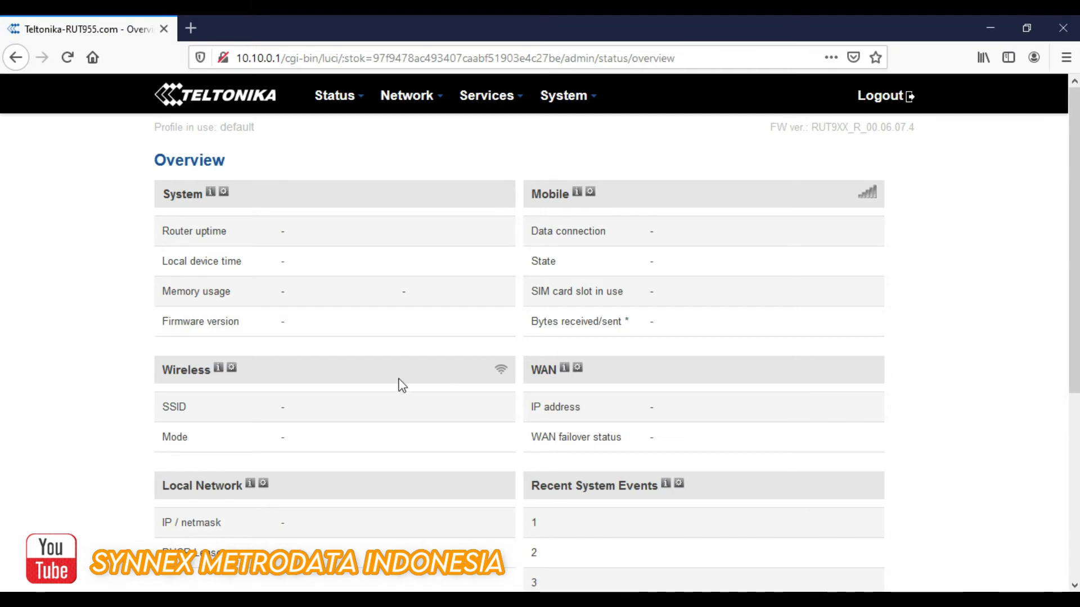
{"action": "scroll", "coordinate": [400, 383], "scroll_direction": "down", "scroll_amount": 5}
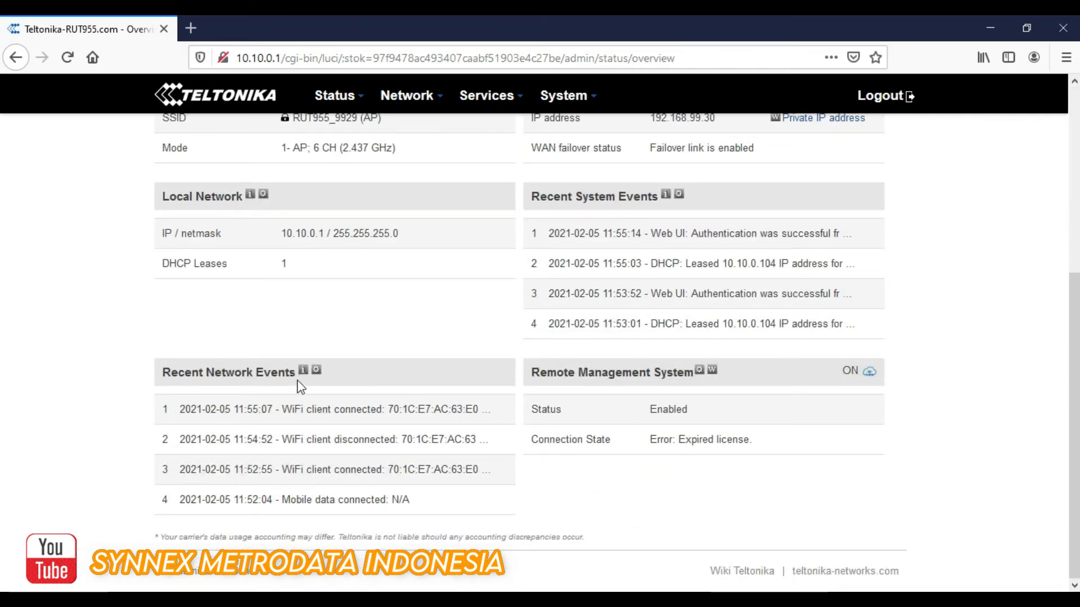
{"action": "scroll", "coordinate": [307, 365], "scroll_direction": "up", "scroll_amount": 5}
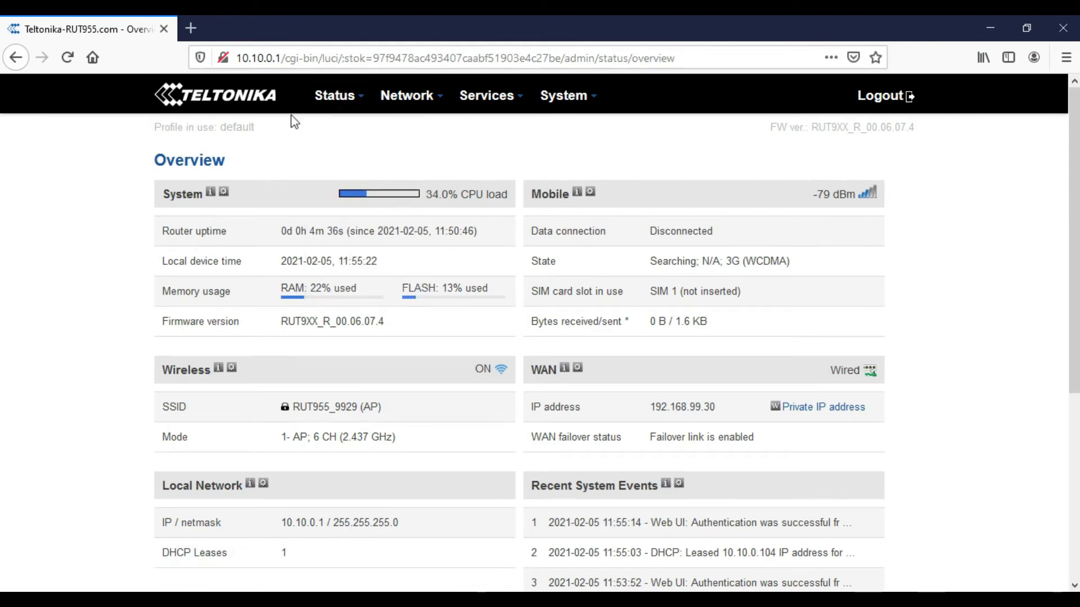
{"action": "mouse_move", "coordinate": [337, 100]}
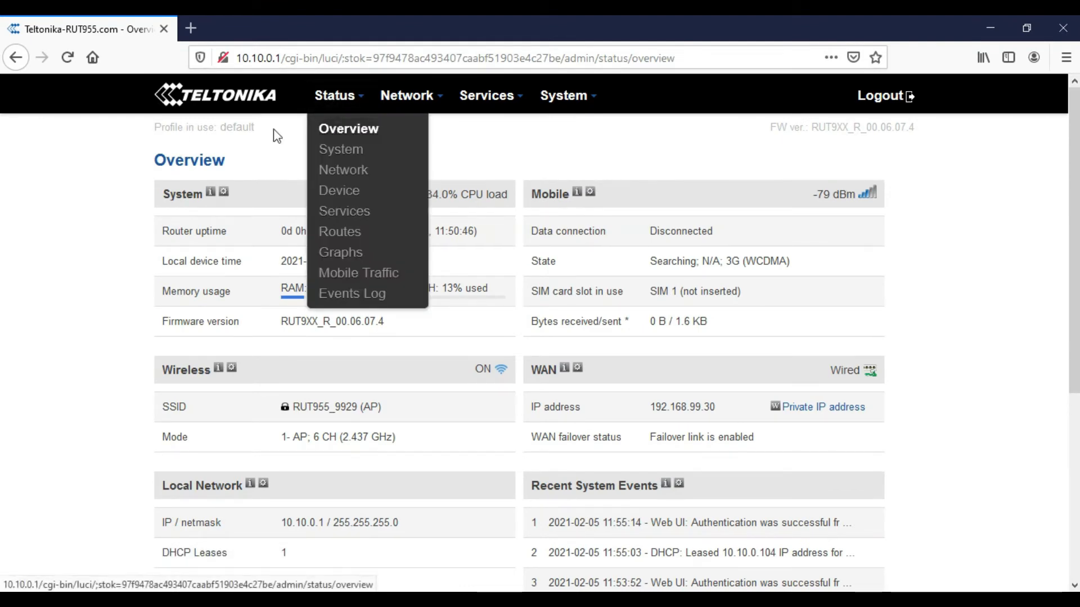
{"action": "mouse_move", "coordinate": [310, 90]}
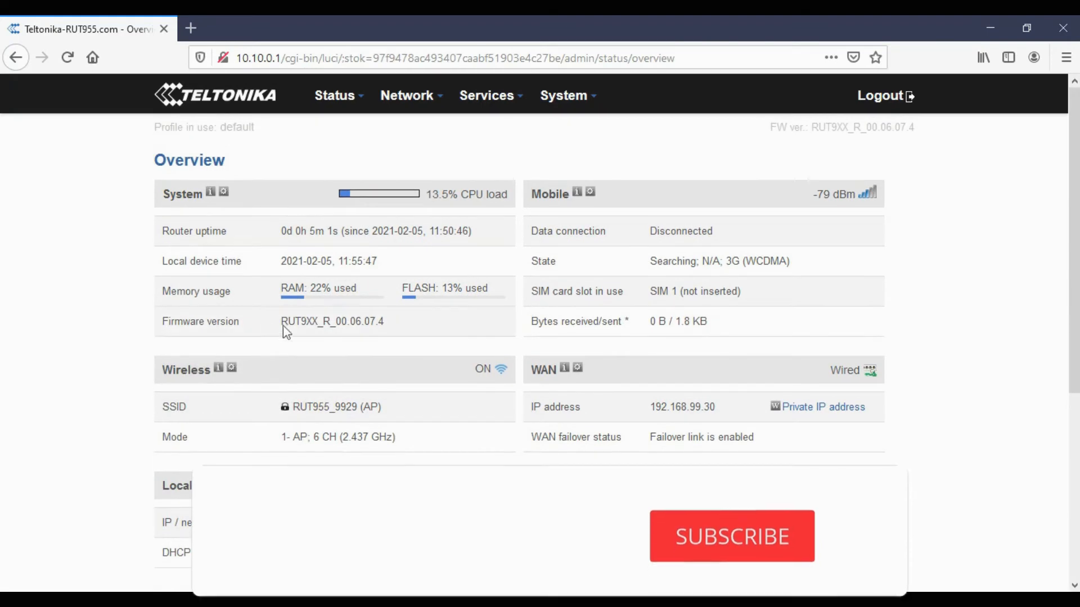
{"action": "left_click_drag", "start_coordinate": [281, 322], "coordinate": [424, 329]}
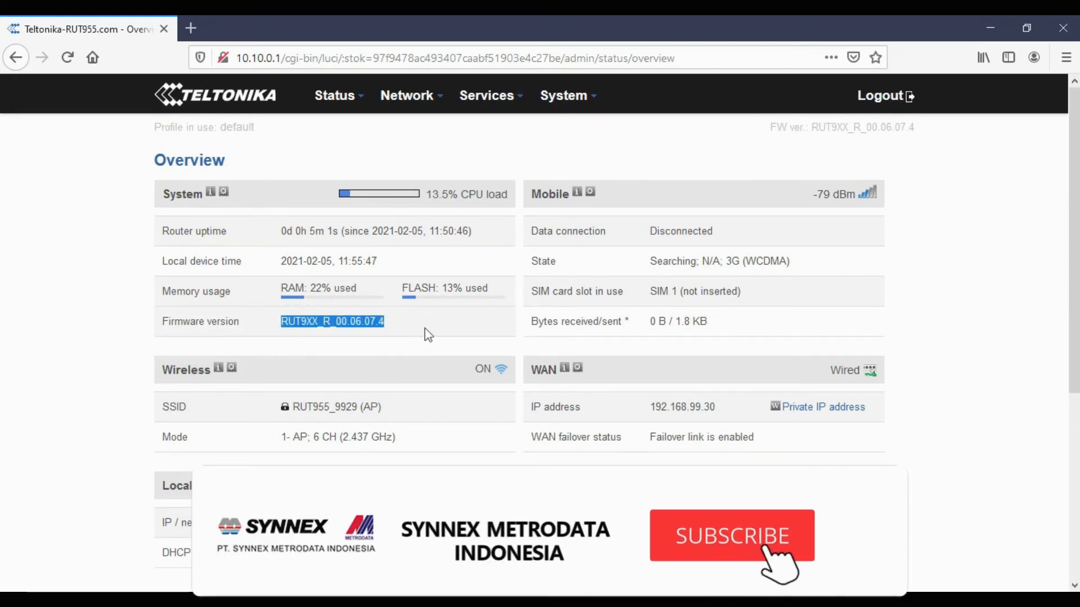
{"action": "scroll", "coordinate": [416, 332], "scroll_direction": "down", "scroll_amount": 3}
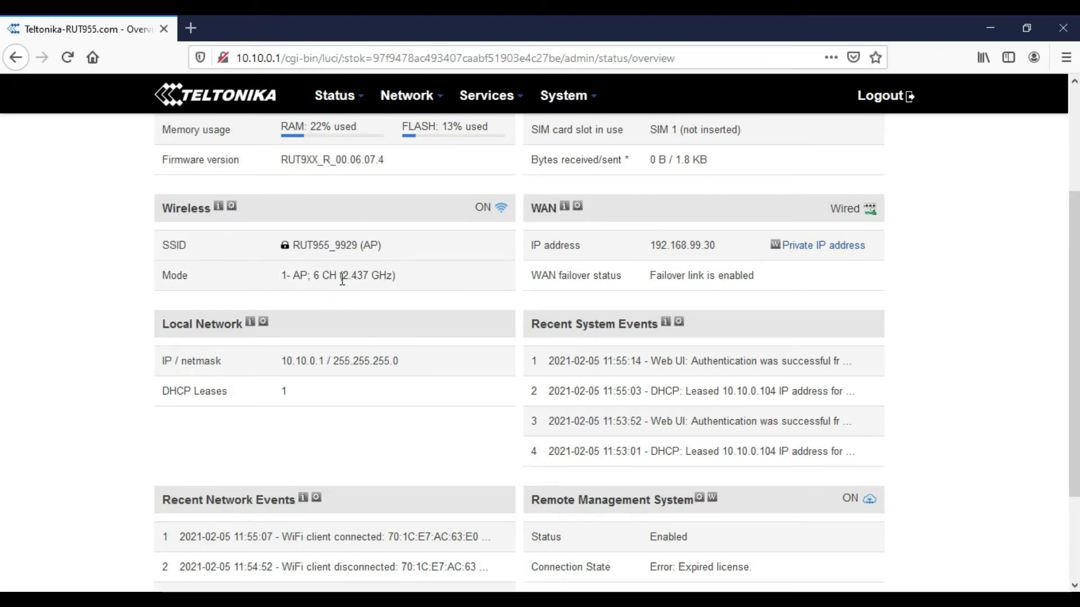
{"action": "double_click", "coordinate": [554, 207]}
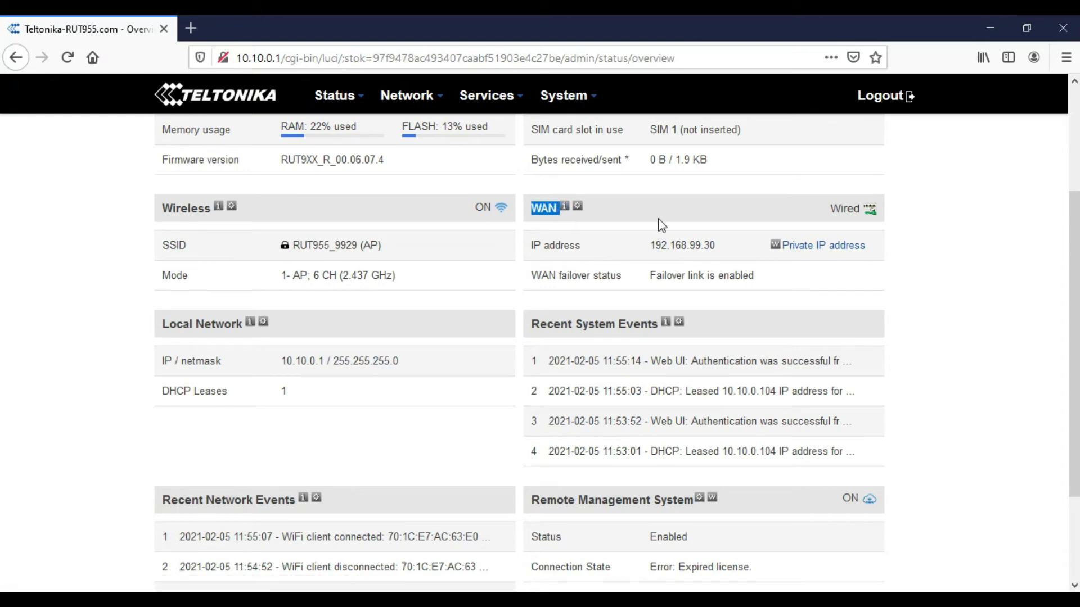
{"action": "left_click", "coordinate": [930, 302]}
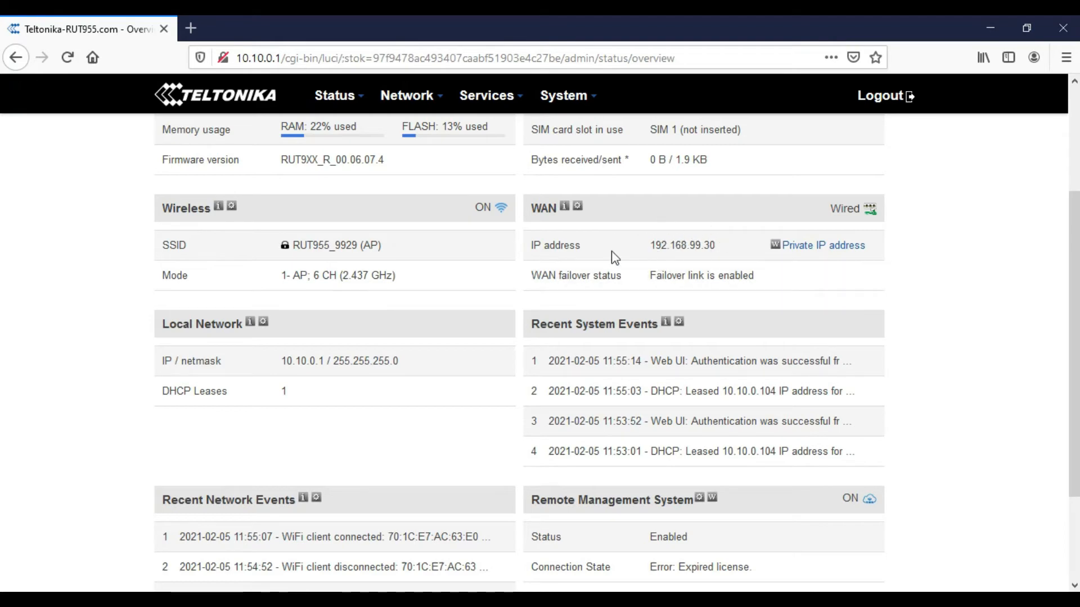
{"action": "scroll", "coordinate": [467, 338], "scroll_direction": "down", "scroll_amount": 2}
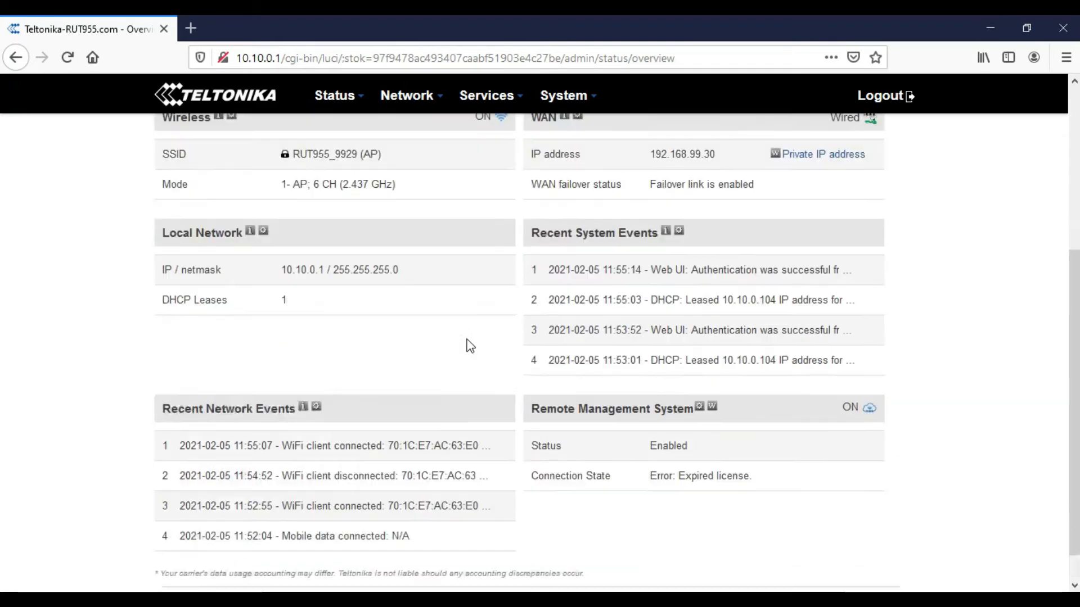
{"action": "scroll", "coordinate": [468, 345], "scroll_direction": "up", "scroll_amount": 5}
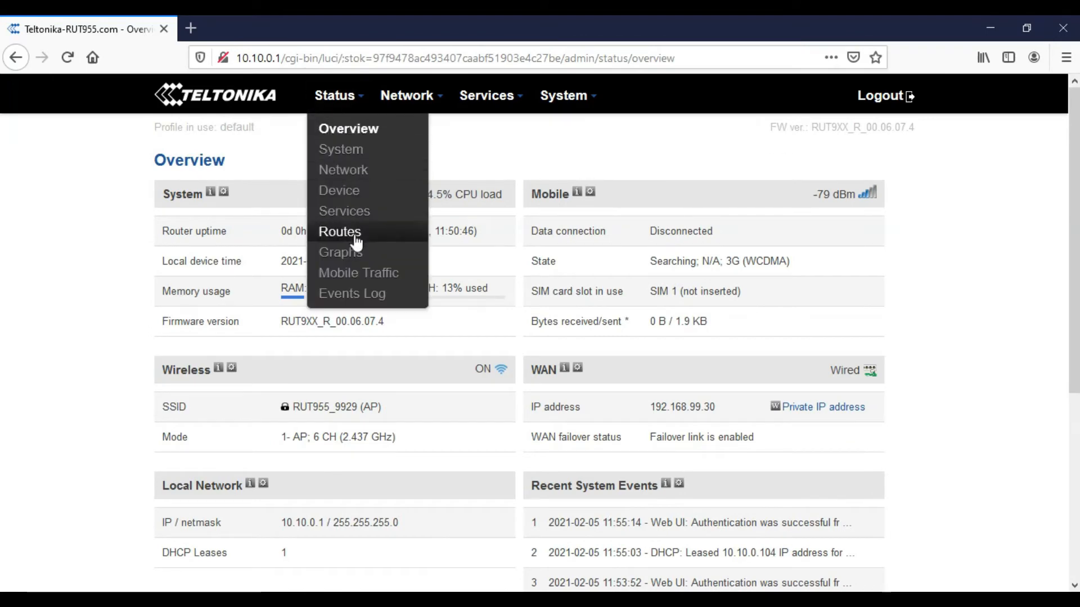
- Review the signal graphs and System page: kernel 3.18.44, temperature 42° C, memory 22% used
{"action": "left_click", "coordinate": [352, 253]}
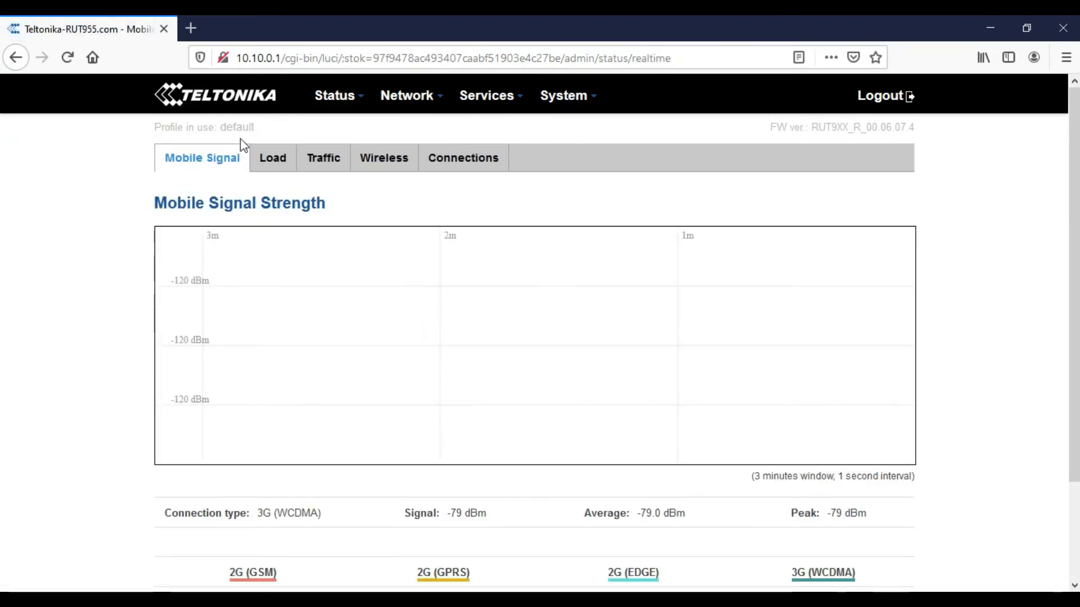
{"action": "mouse_move", "coordinate": [335, 101]}
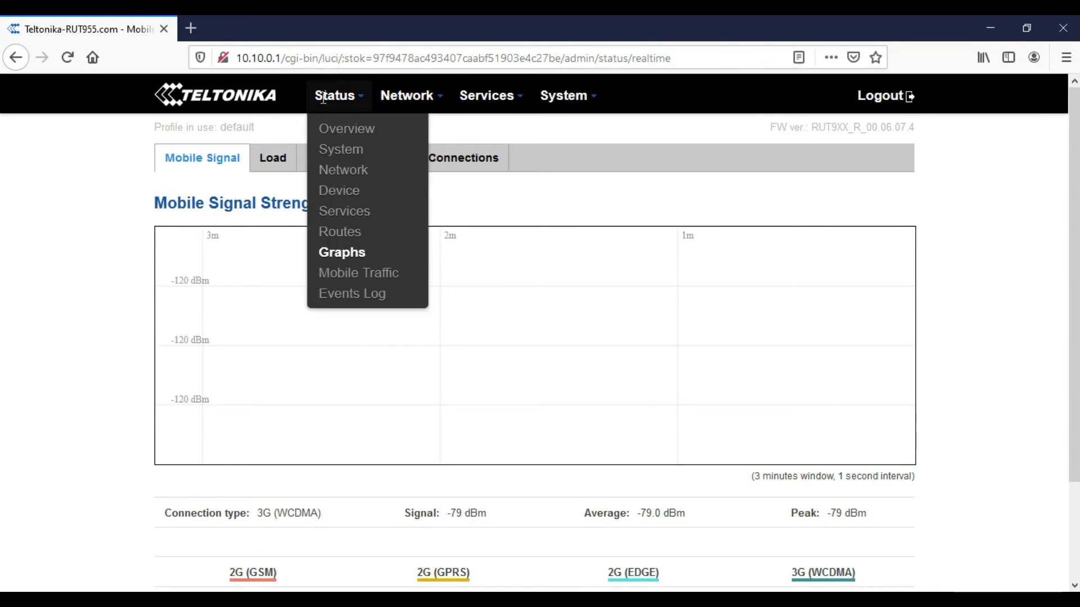
{"action": "left_click", "coordinate": [336, 159]}
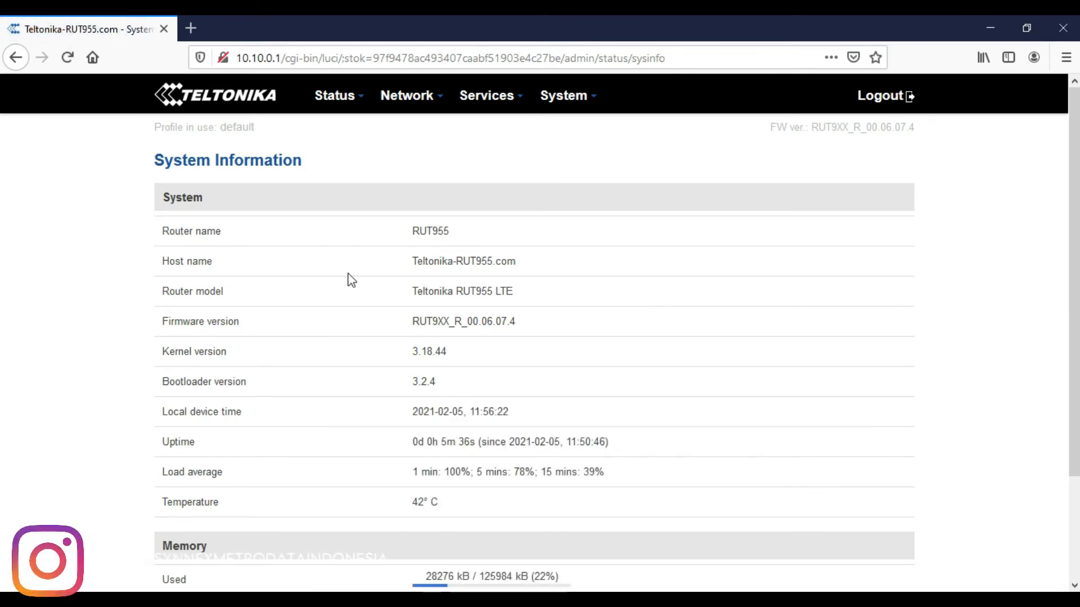
{"action": "scroll", "coordinate": [337, 280], "scroll_direction": "down", "scroll_amount": 3}
{"action": "scroll", "coordinate": [328, 280], "scroll_direction": "up", "scroll_amount": 3}
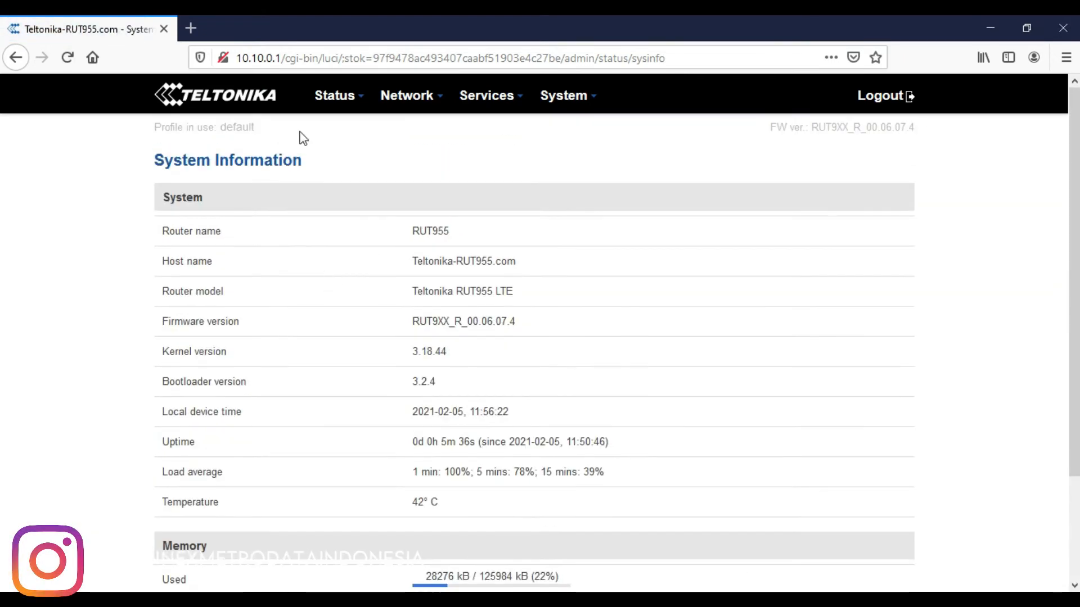
{"action": "mouse_move", "coordinate": [320, 97]}
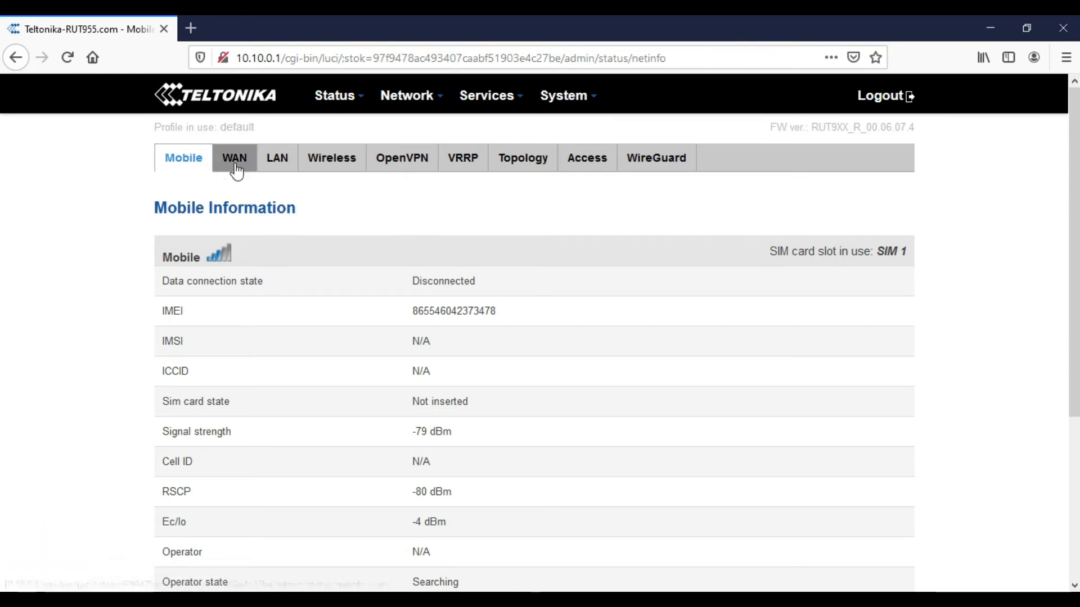
- Scroll the Topology map linking WAN 192.168.99.30, firewall, router 10.10.0.1 and client 10.10.0.104
{"action": "scroll", "coordinate": [344, 261], "scroll_direction": "down", "scroll_amount": 3}
{"action": "scroll", "coordinate": [343, 253], "scroll_direction": "up", "scroll_amount": 3}
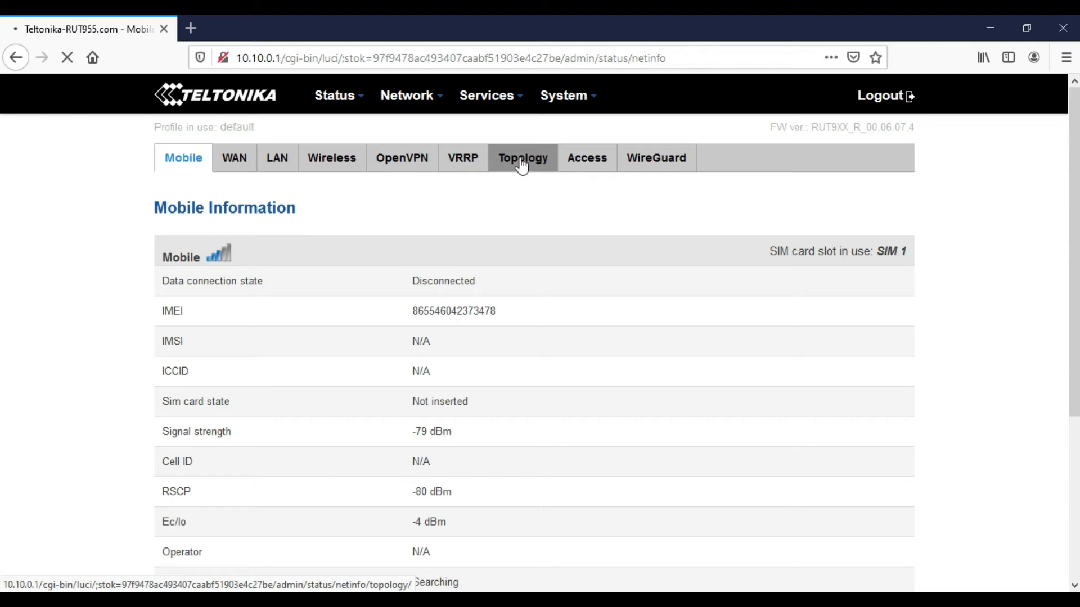
{"action": "scroll", "coordinate": [562, 265], "scroll_direction": "down", "scroll_amount": 2}
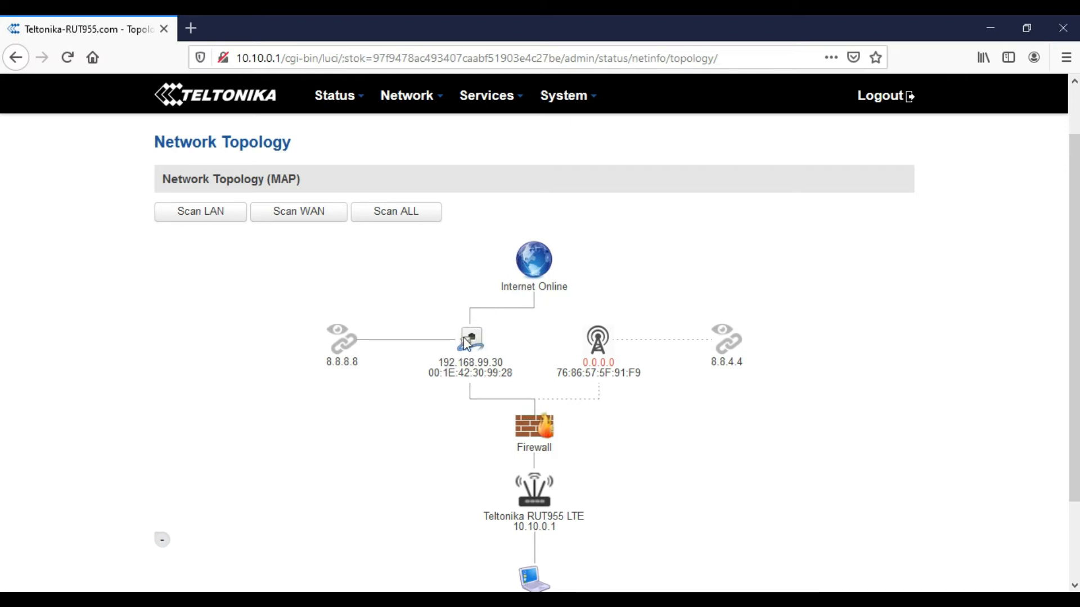
{"action": "scroll", "coordinate": [465, 349], "scroll_direction": "down", "scroll_amount": 2}
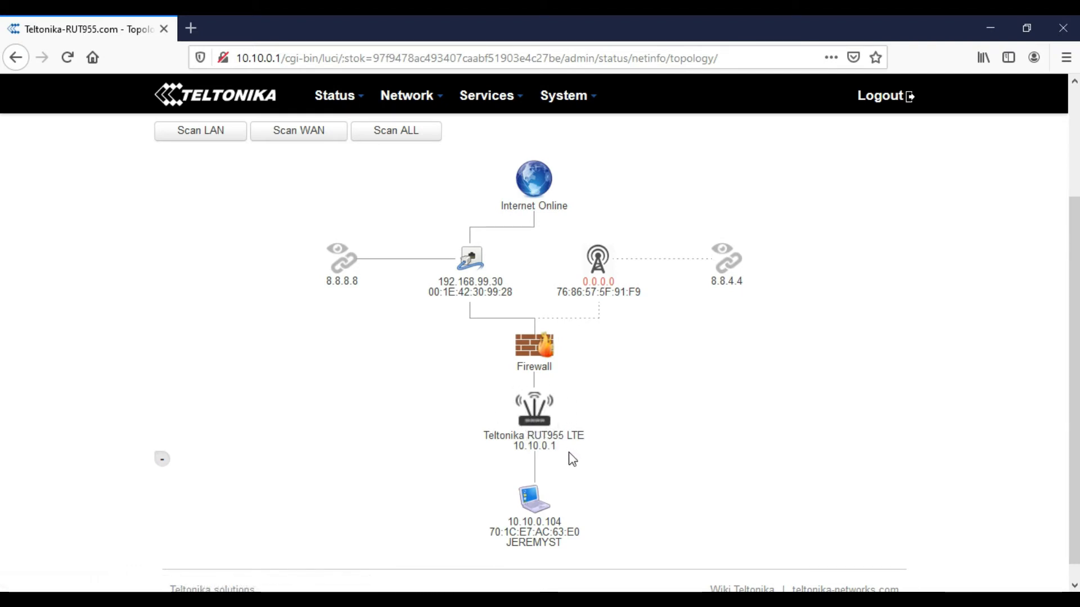
{"action": "scroll", "coordinate": [568, 452], "scroll_direction": "down", "scroll_amount": 1}
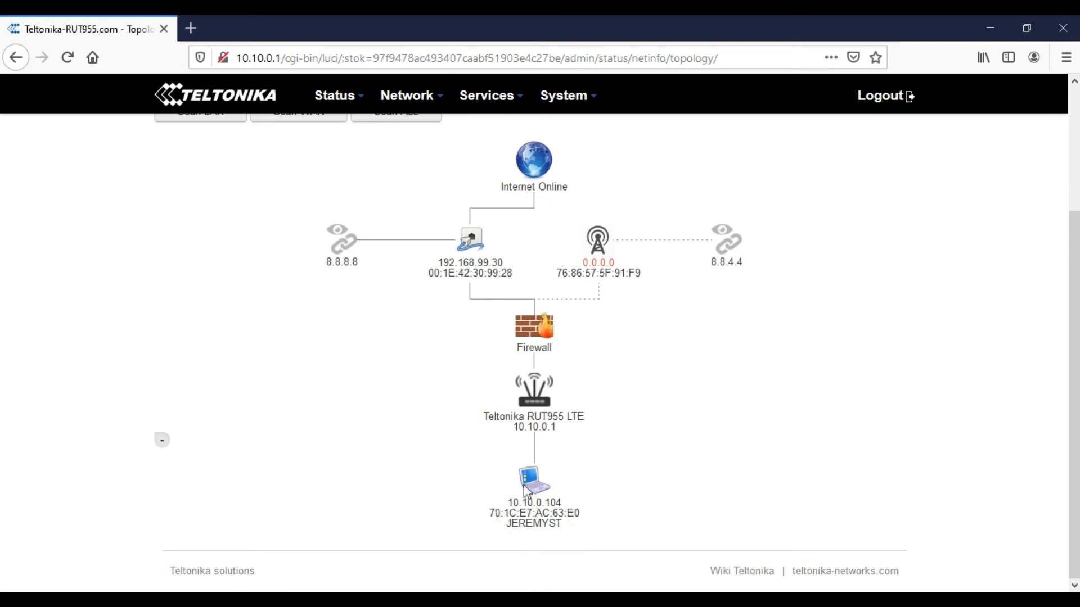
{"action": "scroll", "coordinate": [559, 414], "scroll_direction": "up", "scroll_amount": 3}
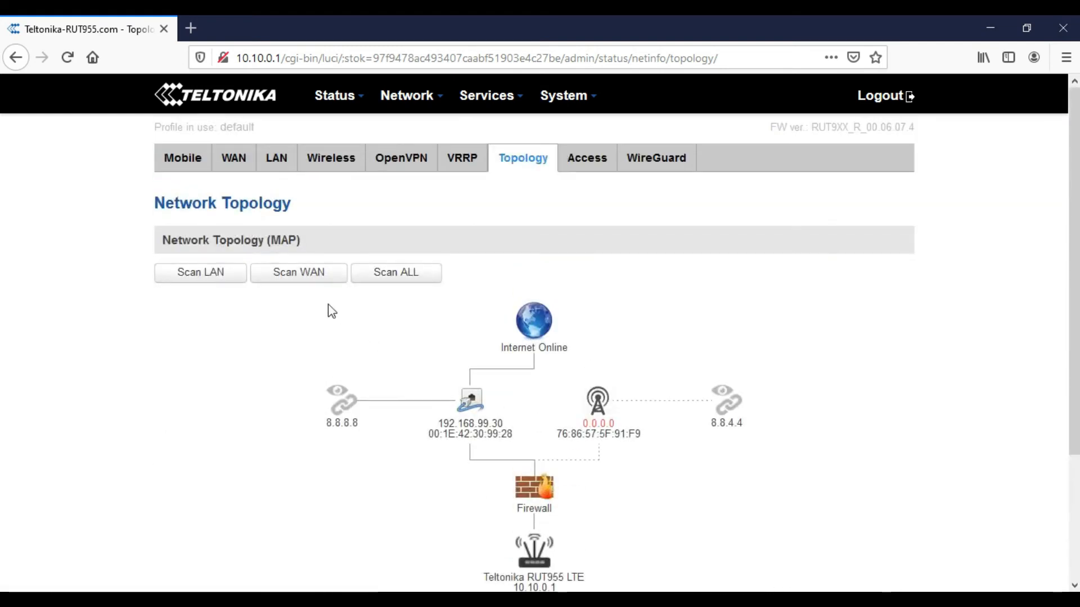
- Check the access status information, then the WireGuard status information
{"action": "left_click", "coordinate": [599, 165]}
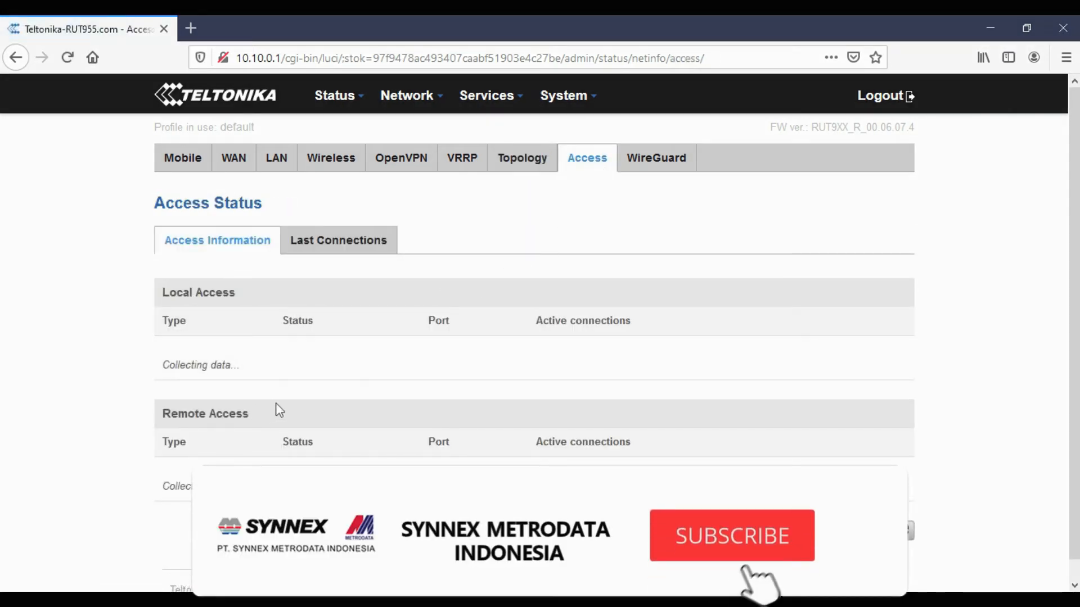
{"action": "scroll", "coordinate": [276, 404], "scroll_direction": "down", "scroll_amount": 2}
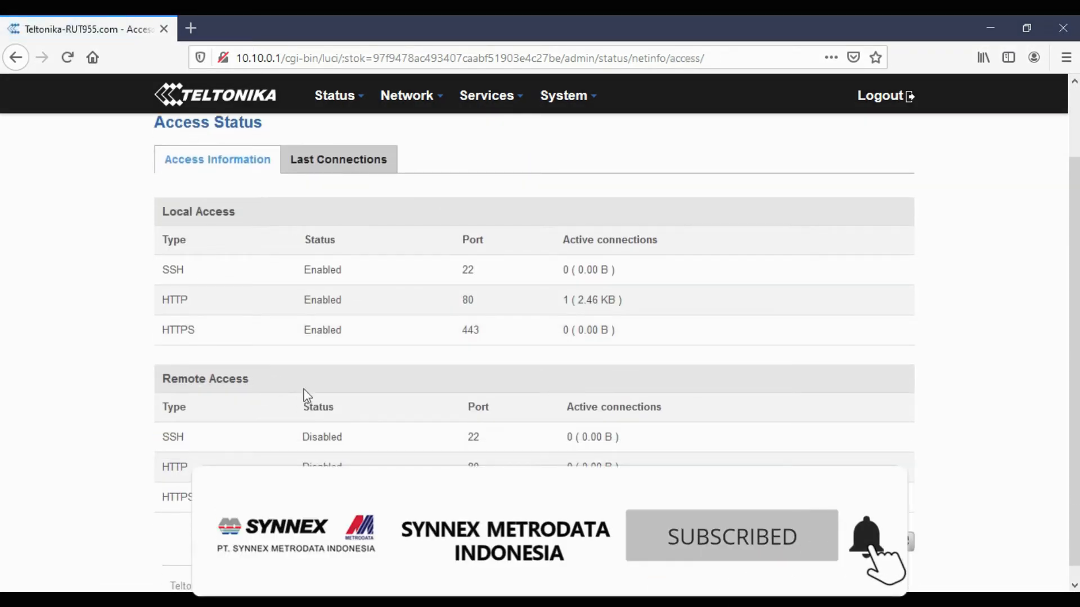
{"action": "scroll", "coordinate": [258, 398], "scroll_direction": "up", "scroll_amount": 2}
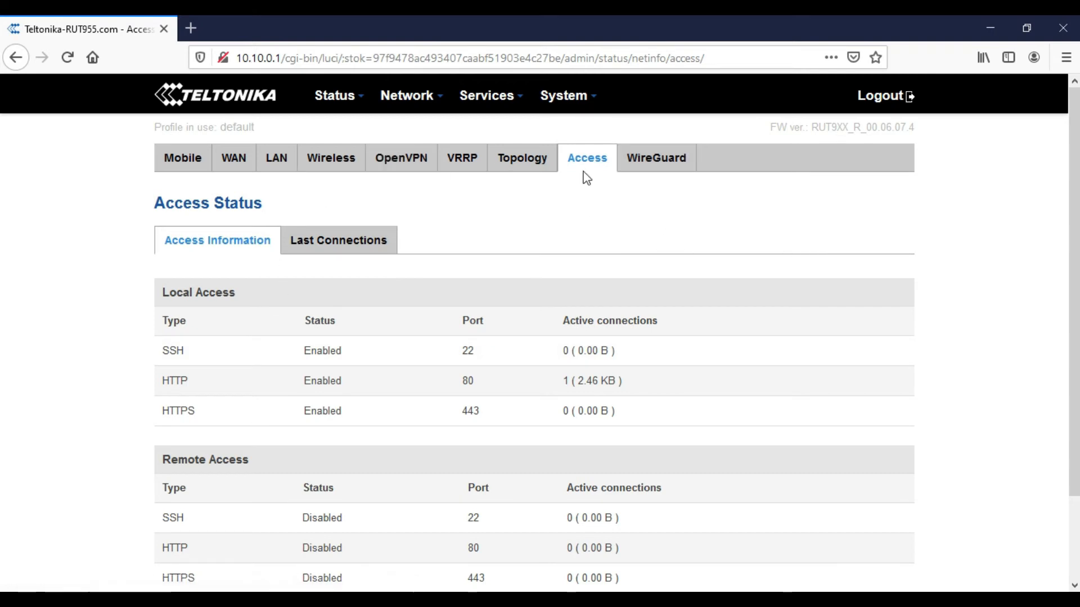
{"action": "left_click", "coordinate": [647, 166]}
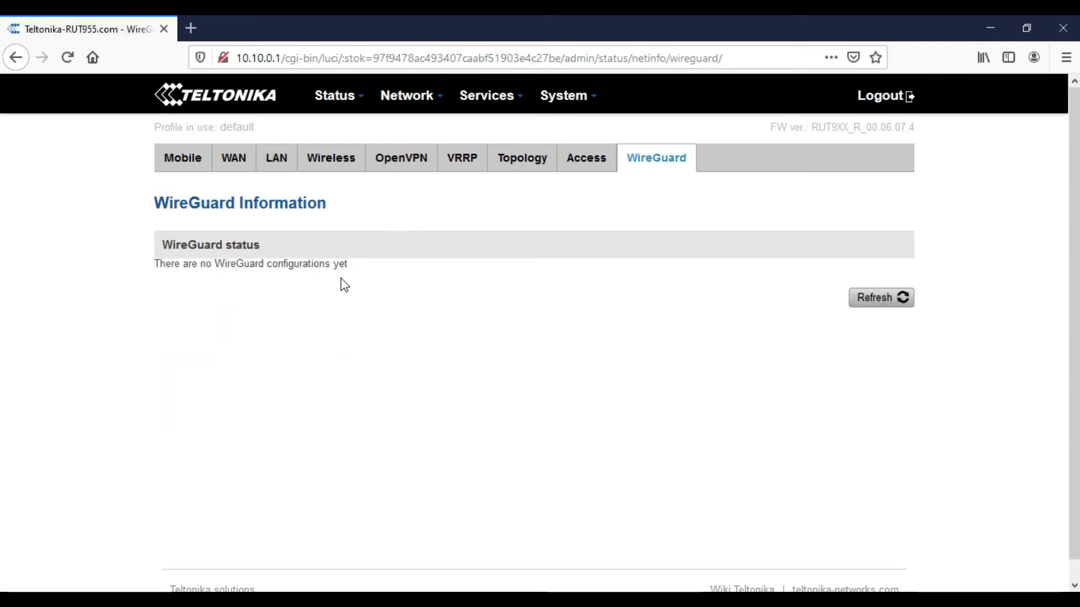
- Review the Device Information page with product code RUT955T03XXX and the EC25 modem
{"action": "mouse_move", "coordinate": [316, 100]}
{"action": "left_click", "coordinate": [346, 197]}
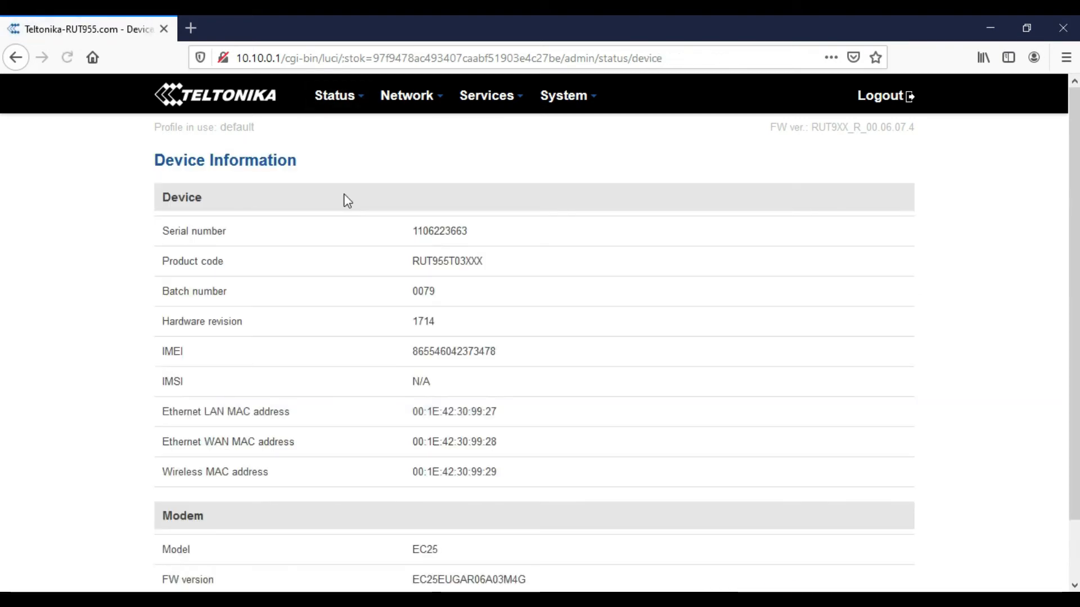
{"action": "scroll", "coordinate": [386, 293], "scroll_direction": "down", "scroll_amount": 2}
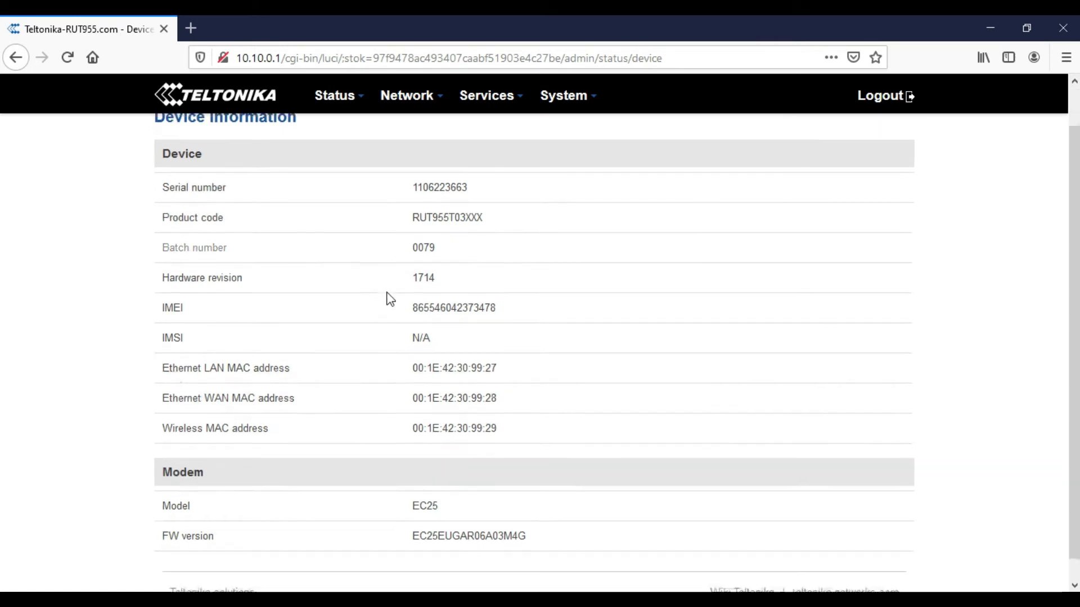
{"action": "scroll", "coordinate": [386, 293], "scroll_direction": "up", "scroll_amount": 2}
{"action": "mouse_move", "coordinate": [336, 96]}
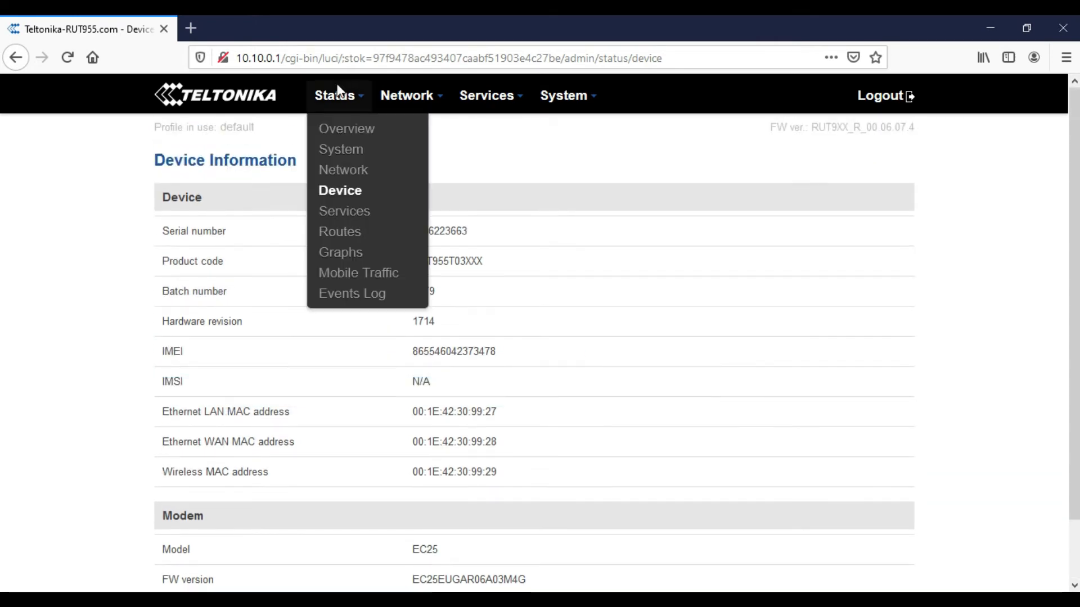
- From the Services status overview, glance at IPsec, then reach the Ping reboot settings
{"action": "left_click", "coordinate": [354, 216]}
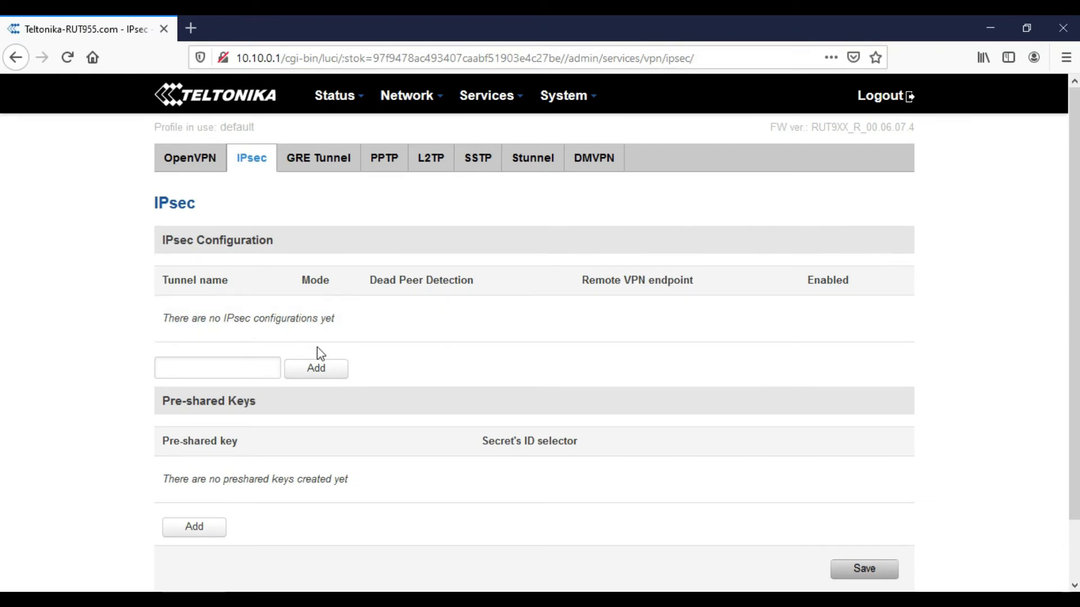
{"action": "scroll", "coordinate": [373, 403], "scroll_direction": "down", "scroll_amount": 2}
{"action": "scroll", "coordinate": [374, 402], "scroll_direction": "up", "scroll_amount": 2}
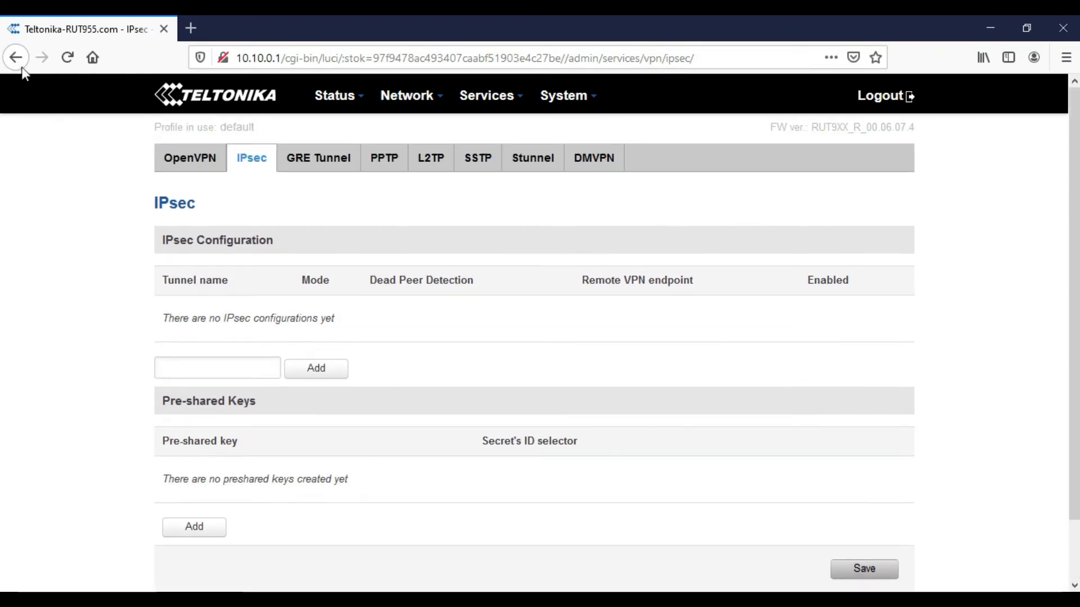
{"action": "left_click", "coordinate": [15, 57]}
{"action": "scroll", "coordinate": [206, 337], "scroll_direction": "down", "scroll_amount": 1}
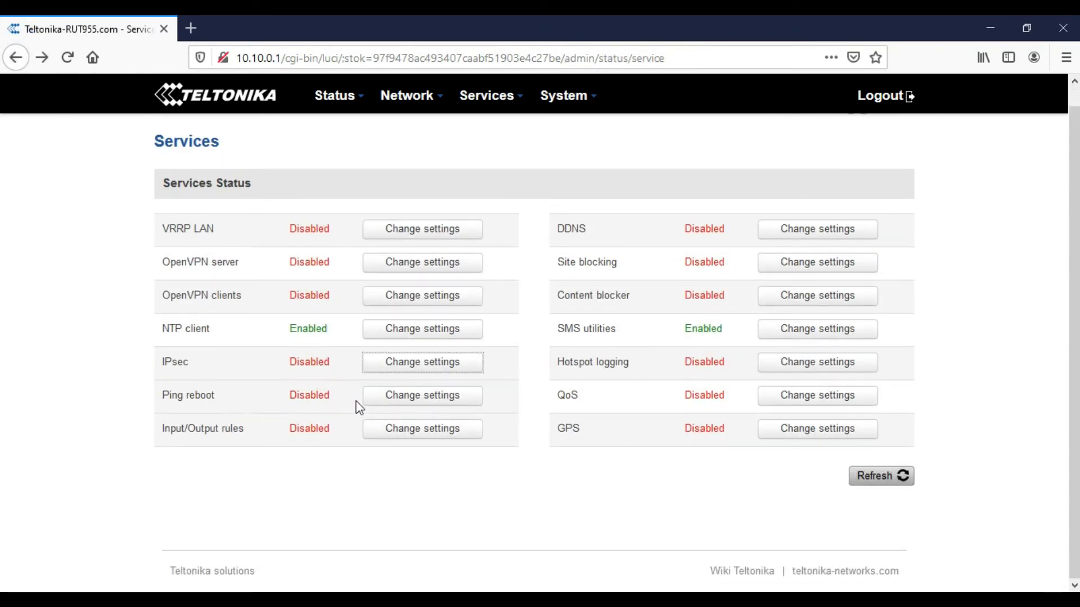
{"action": "left_click", "coordinate": [375, 405]}
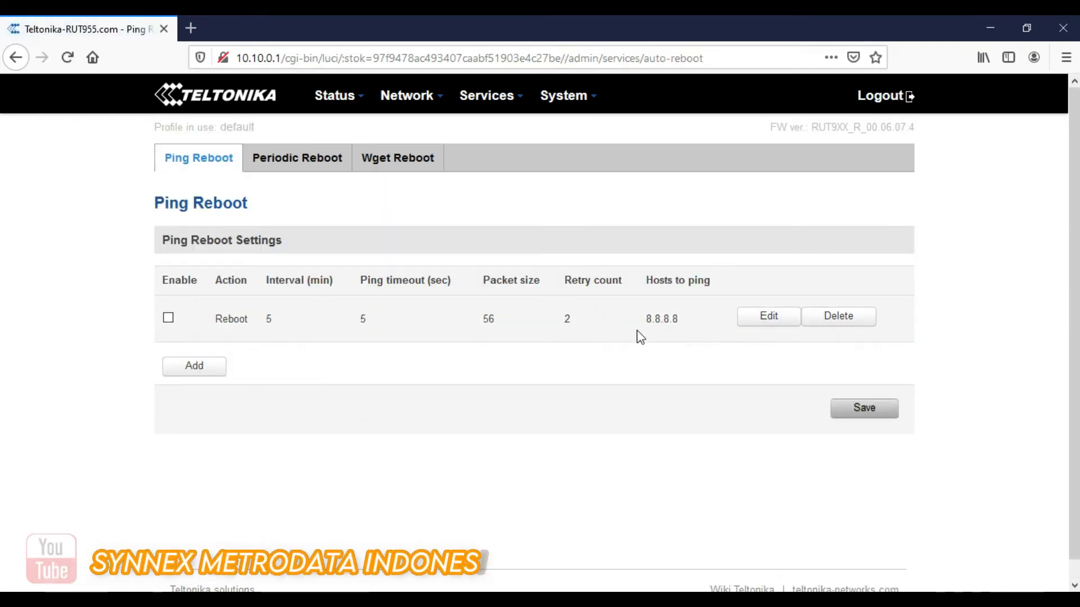
- Tick Enable on the 8.8.8.8 ping reboot rule and save it until 'Configuration applied' appears
{"action": "left_click", "coordinate": [762, 317]}
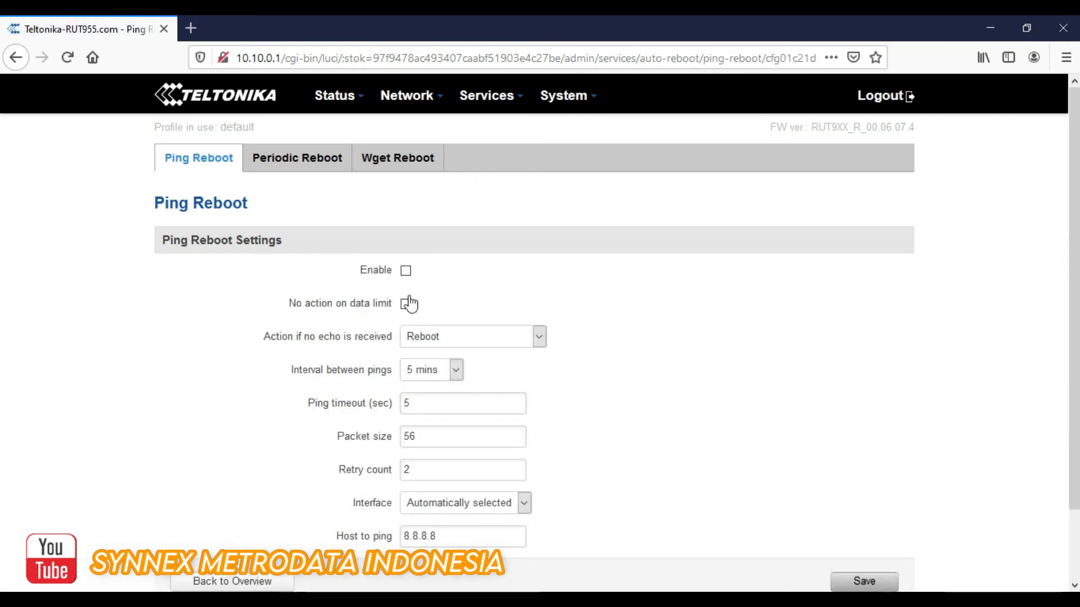
{"action": "left_click", "coordinate": [405, 273]}
{"action": "scroll", "coordinate": [574, 404], "scroll_direction": "down", "scroll_amount": 2}
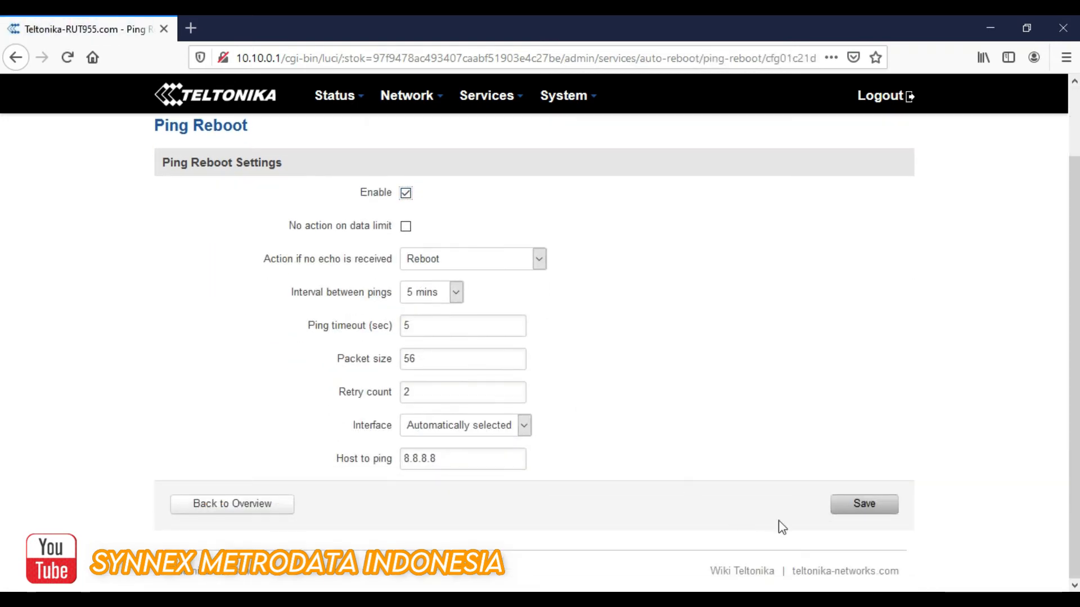
{"action": "left_click", "coordinate": [843, 506]}
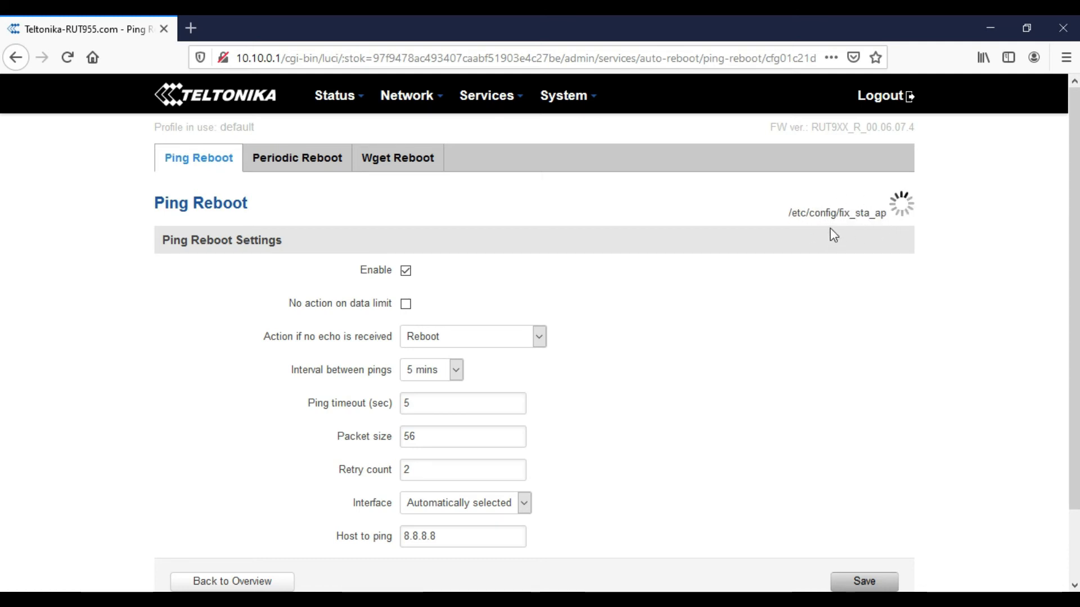
{"action": "scroll", "coordinate": [492, 380], "scroll_direction": "down", "scroll_amount": 2}
{"action": "scroll", "coordinate": [492, 379], "scroll_direction": "up", "scroll_amount": 2}
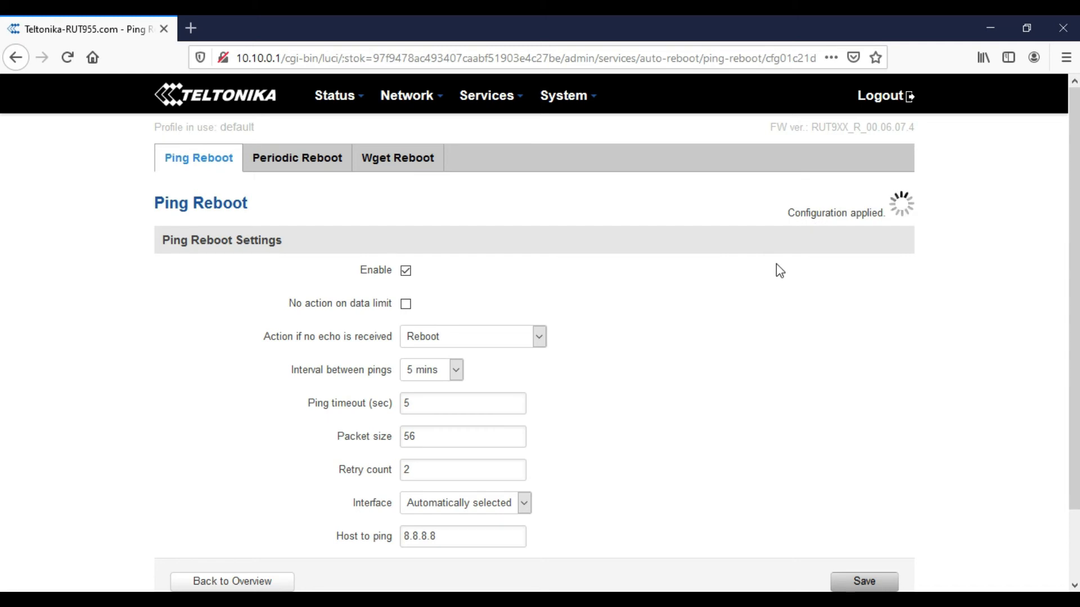
{"action": "mouse_move", "coordinate": [327, 98]}
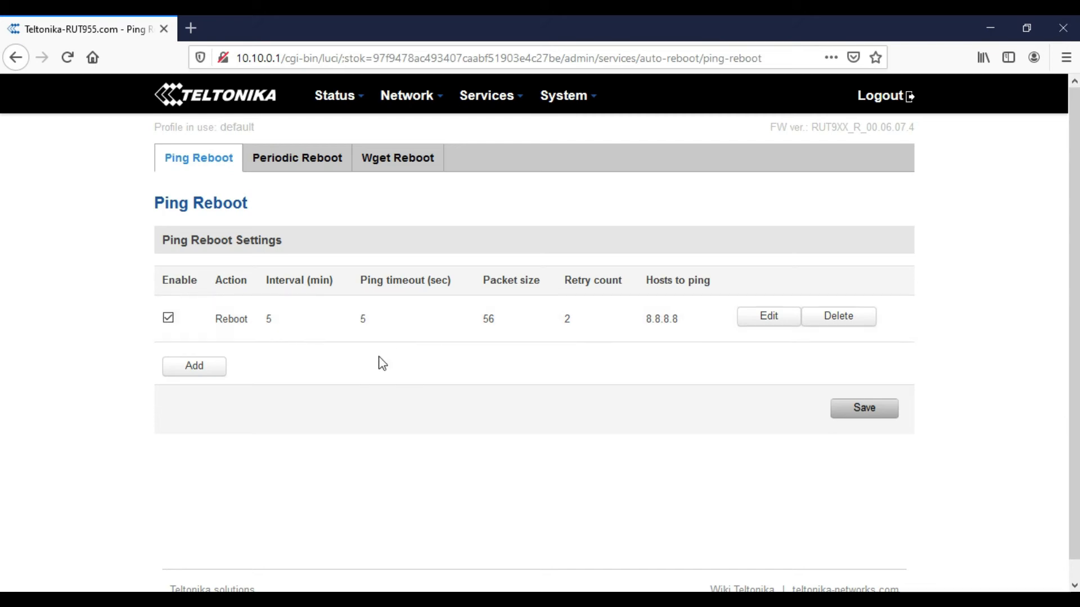
- Untick Enable on the 8.8.8.8 ping reboot rule and save it
{"action": "left_click", "coordinate": [769, 320]}
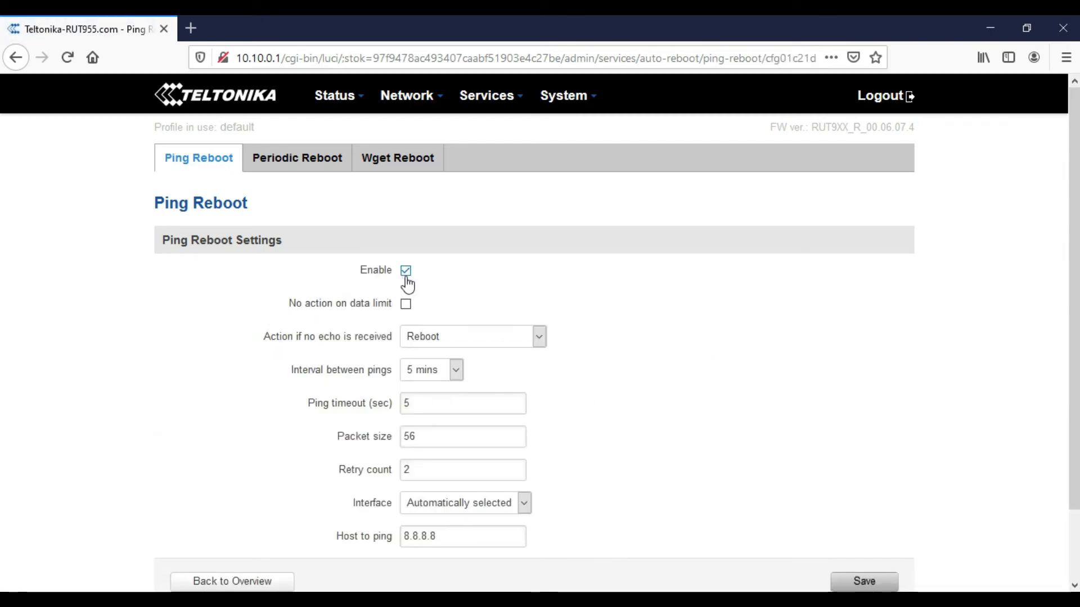
{"action": "scroll", "coordinate": [649, 418], "scroll_direction": "down", "scroll_amount": 3}
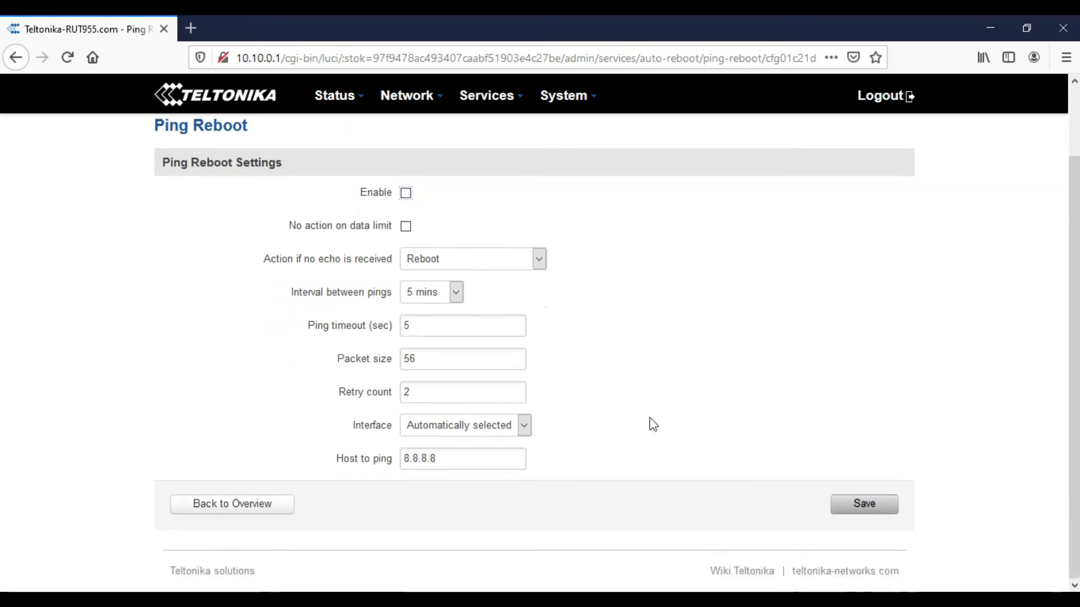
{"action": "left_click", "coordinate": [840, 508]}
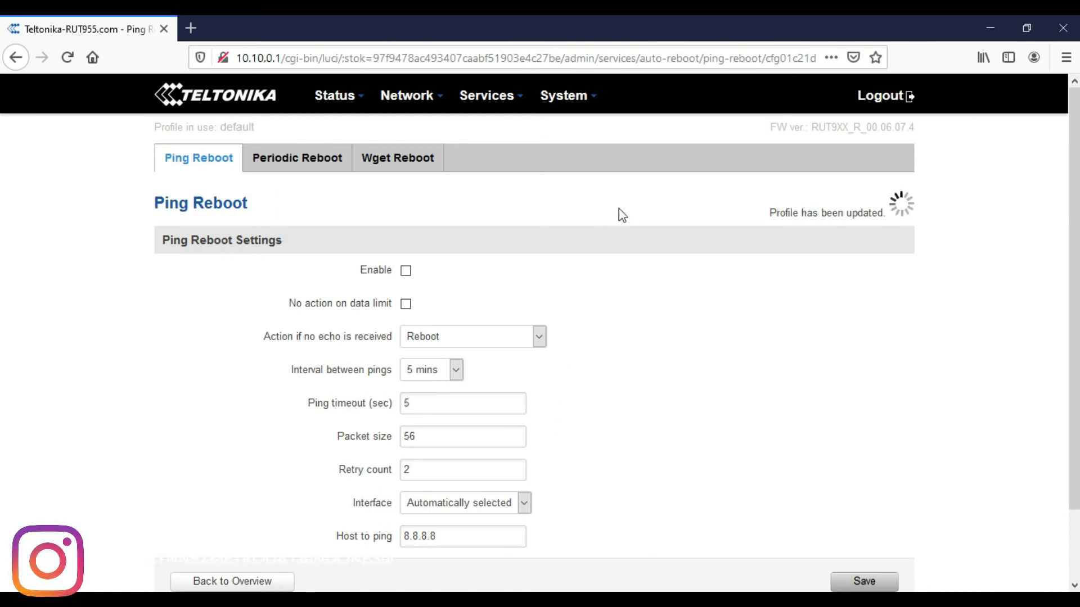
- Go to the Status > Routes page
{"action": "mouse_move", "coordinate": [336, 104]}
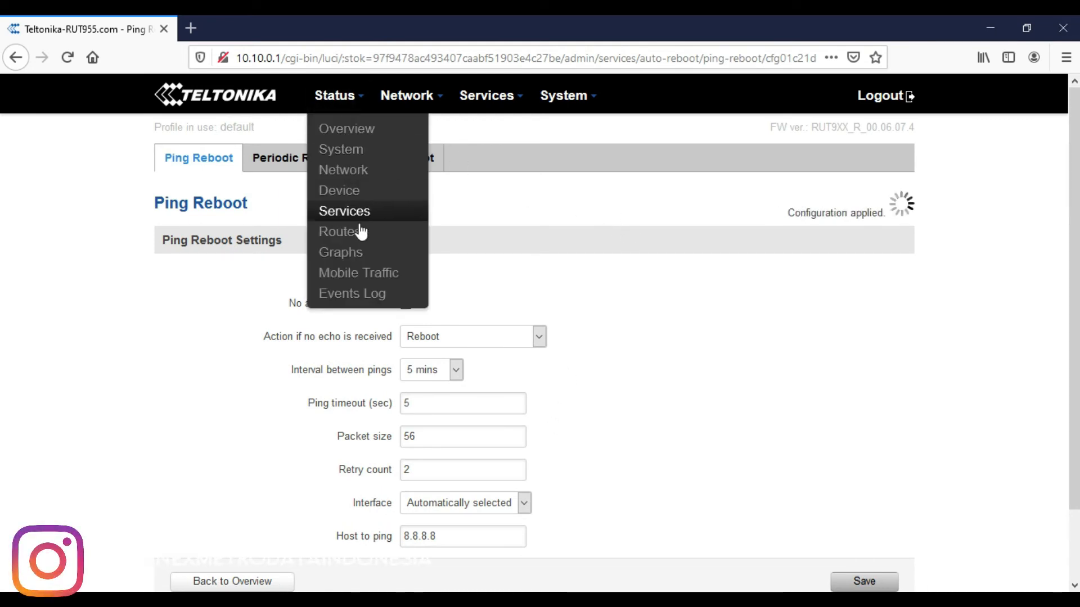
{"action": "left_click", "coordinate": [351, 237]}
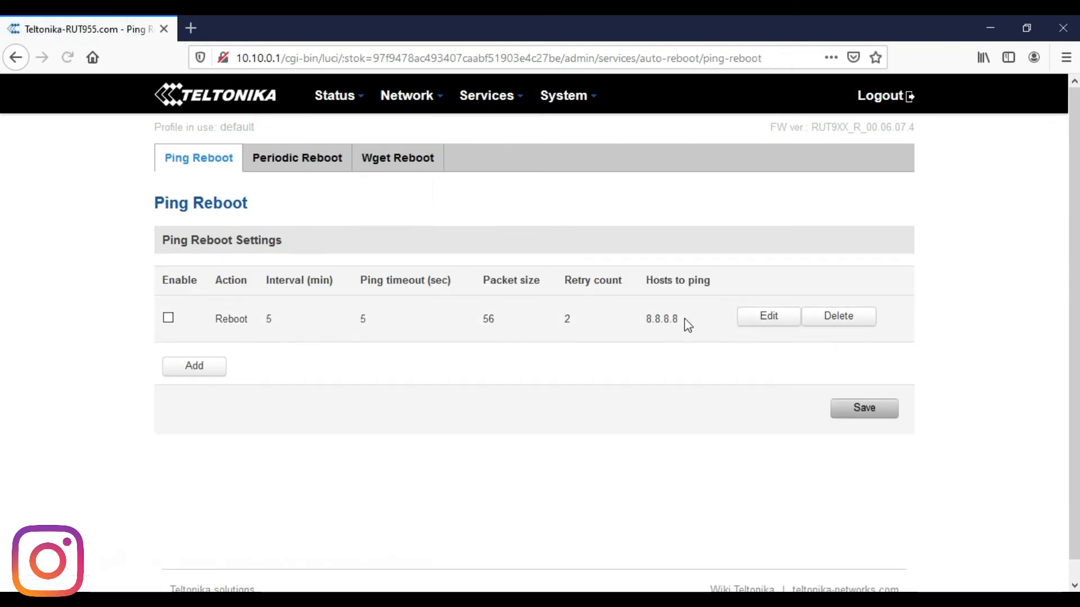
{"action": "mouse_move", "coordinate": [325, 106]}
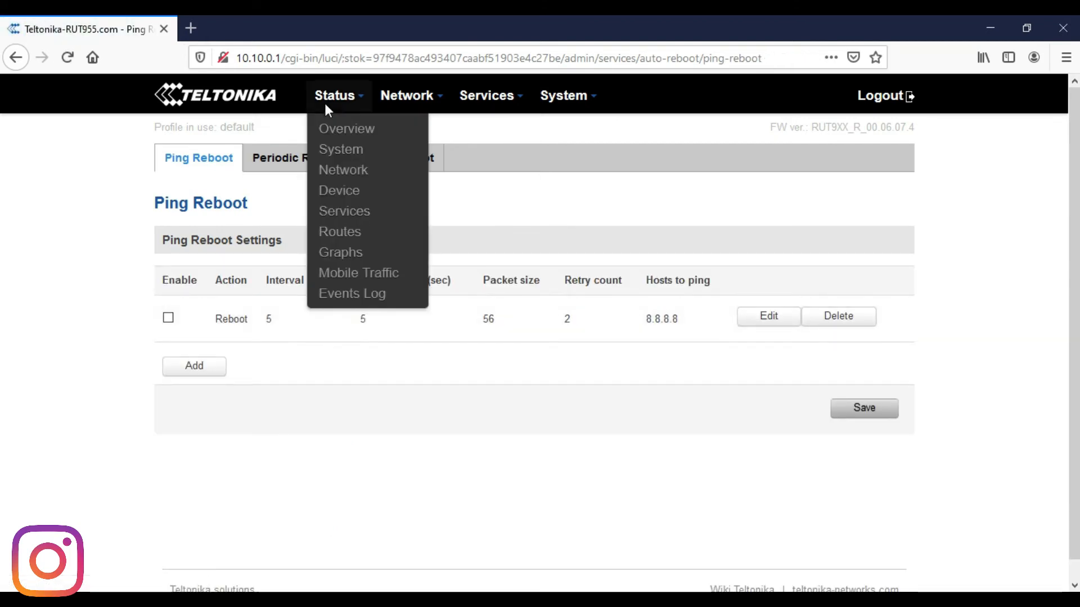
- Review the ARP and IP routes tables on the Routes page
{"action": "left_click", "coordinate": [343, 241]}
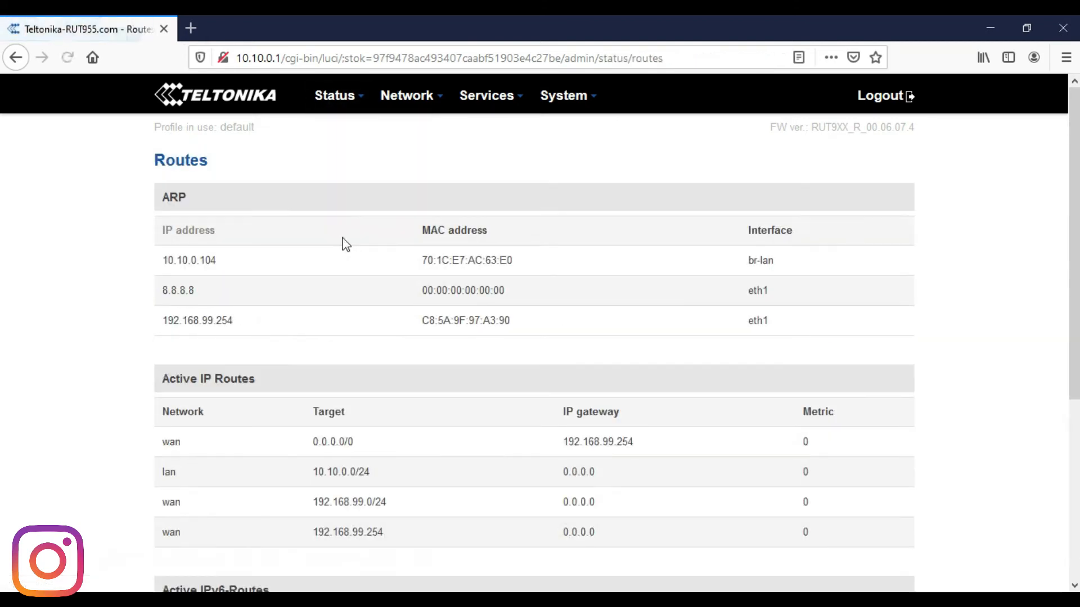
{"action": "scroll", "coordinate": [185, 318], "scroll_direction": "down", "scroll_amount": 5}
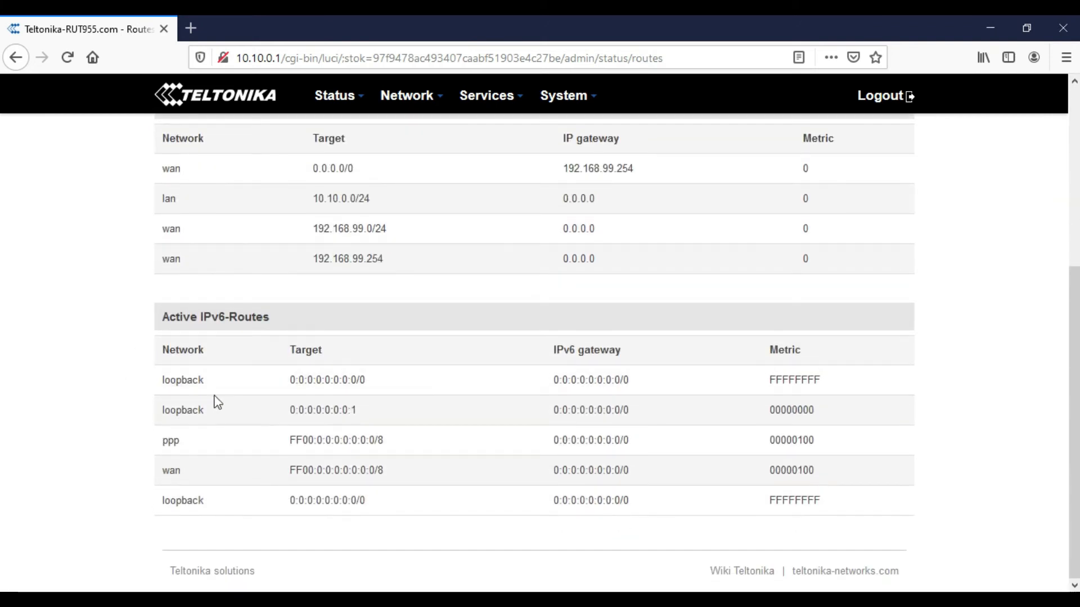
{"action": "scroll", "coordinate": [197, 370], "scroll_direction": "up", "scroll_amount": 5}
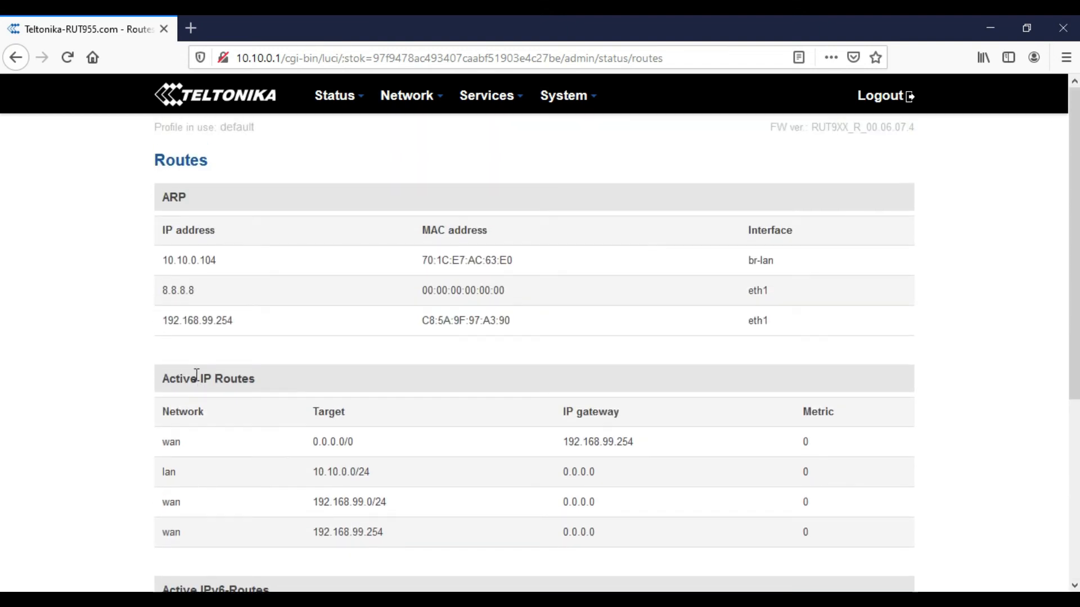
- Scroll the mobile signal graph, then show Realtime Load: 0.50, 0.68 and 0.39
{"action": "mouse_move", "coordinate": [332, 95]}
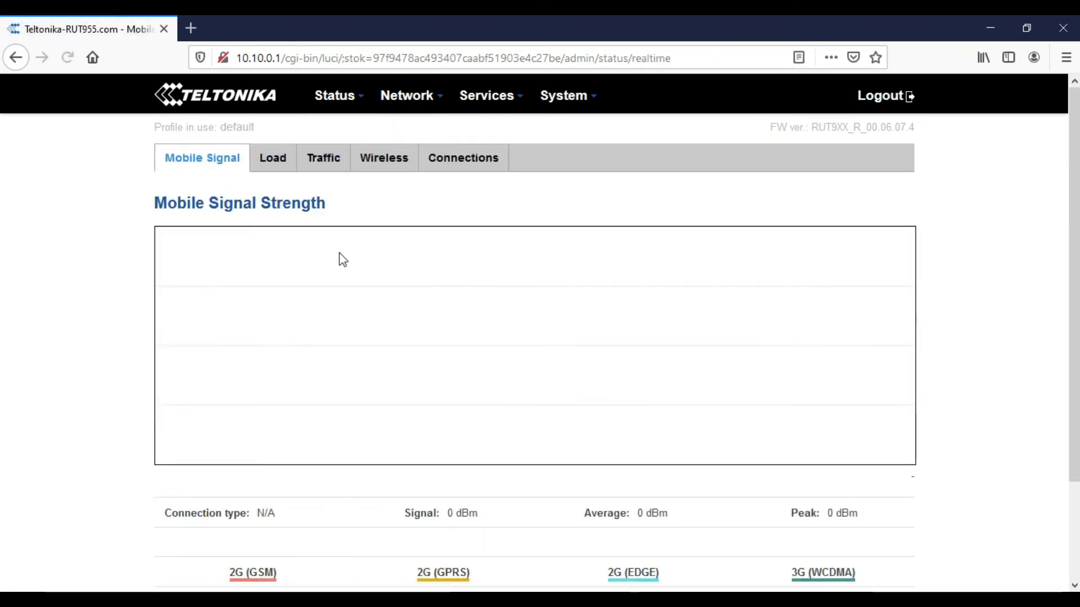
{"action": "scroll", "coordinate": [352, 258], "scroll_direction": "down", "scroll_amount": 2}
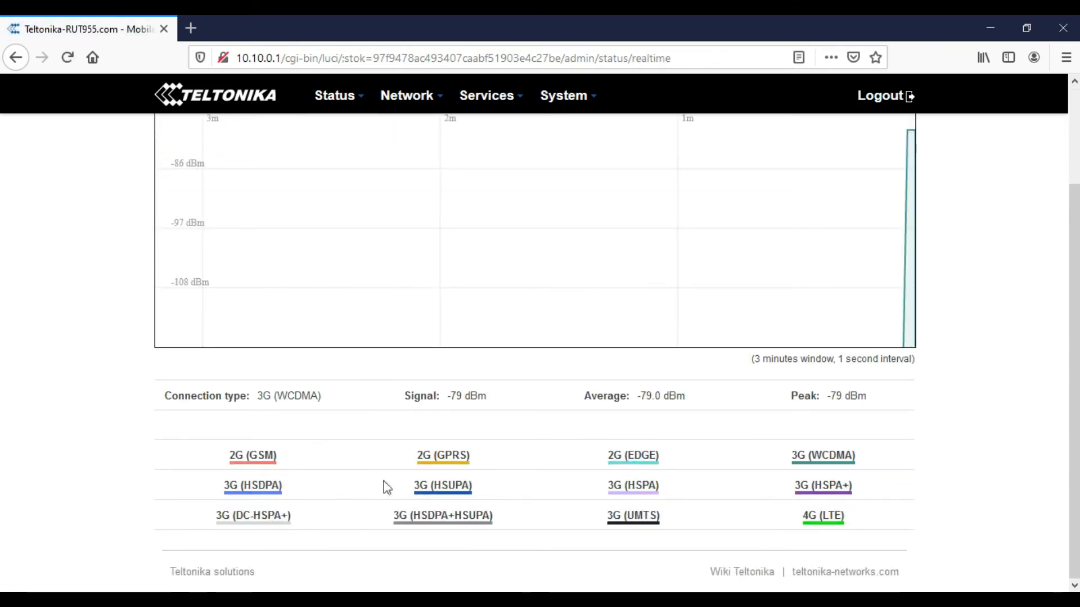
{"action": "scroll", "coordinate": [371, 480], "scroll_direction": "up", "scroll_amount": 2}
{"action": "left_click", "coordinate": [260, 164]}
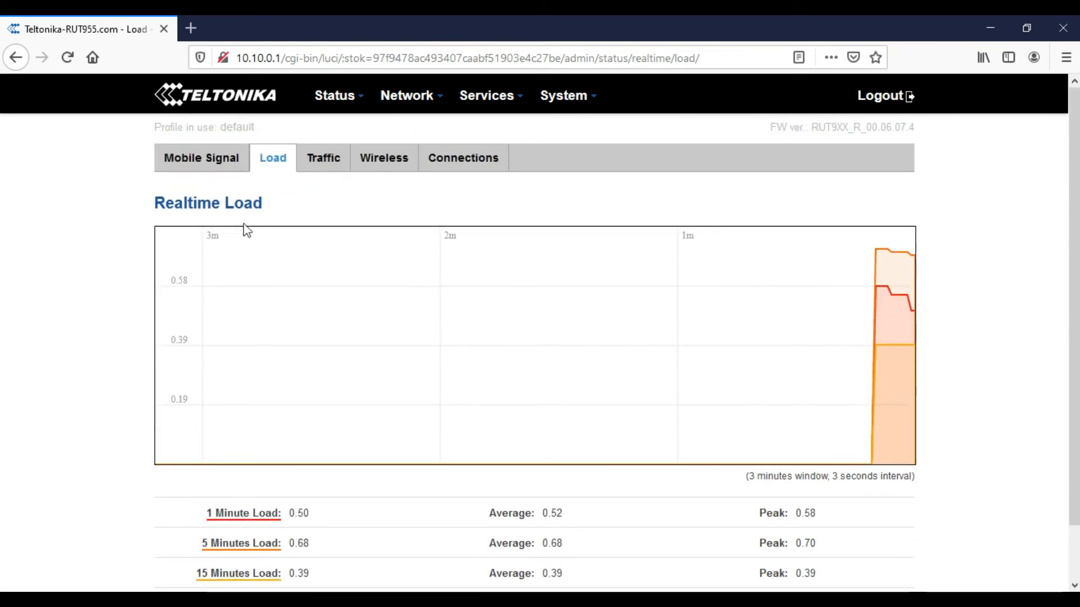
- Load the YouTube website in a new Firefox tab
{"action": "left_click", "coordinate": [191, 28]}
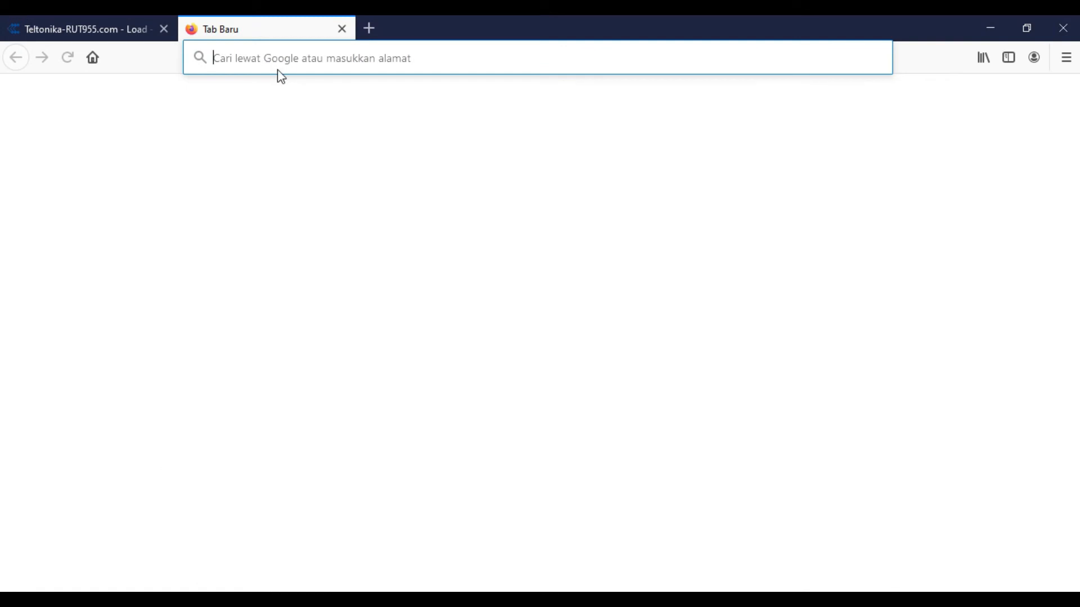
{"action": "type", "text": "youtube.com/"}
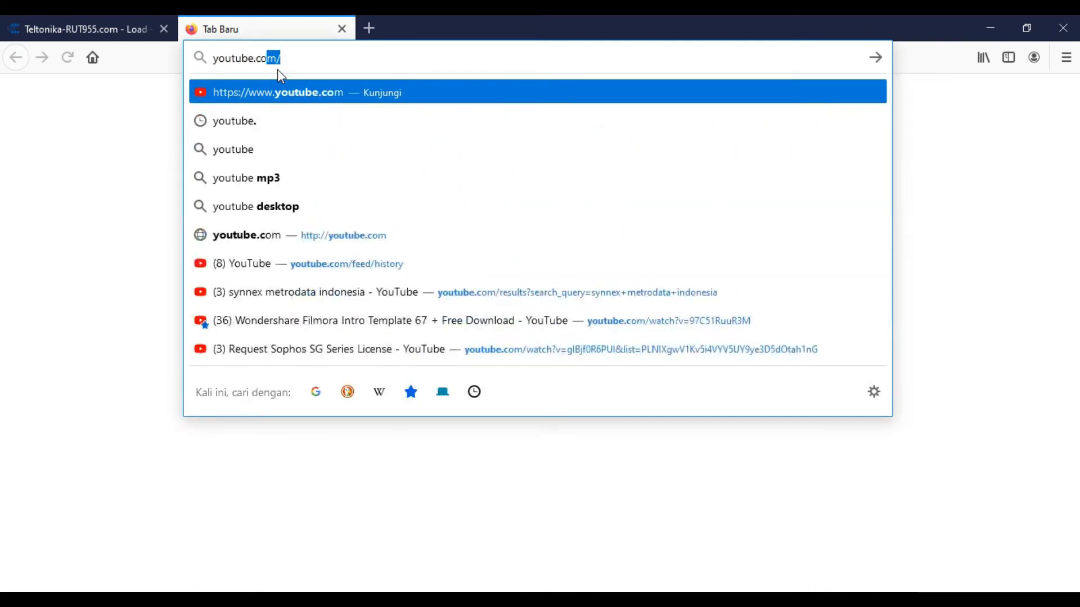
{"action": "key", "text": "Return"}
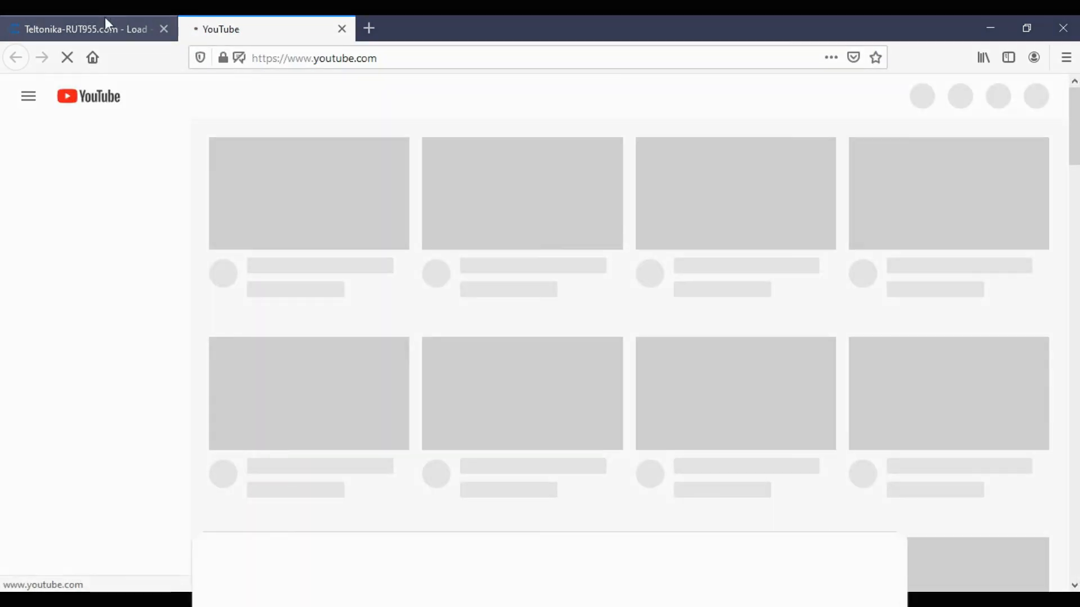
- Return to the router's Realtime Load graph, now reading 0.99, 0.84 and 0.48
{"action": "left_click", "coordinate": [104, 26]}
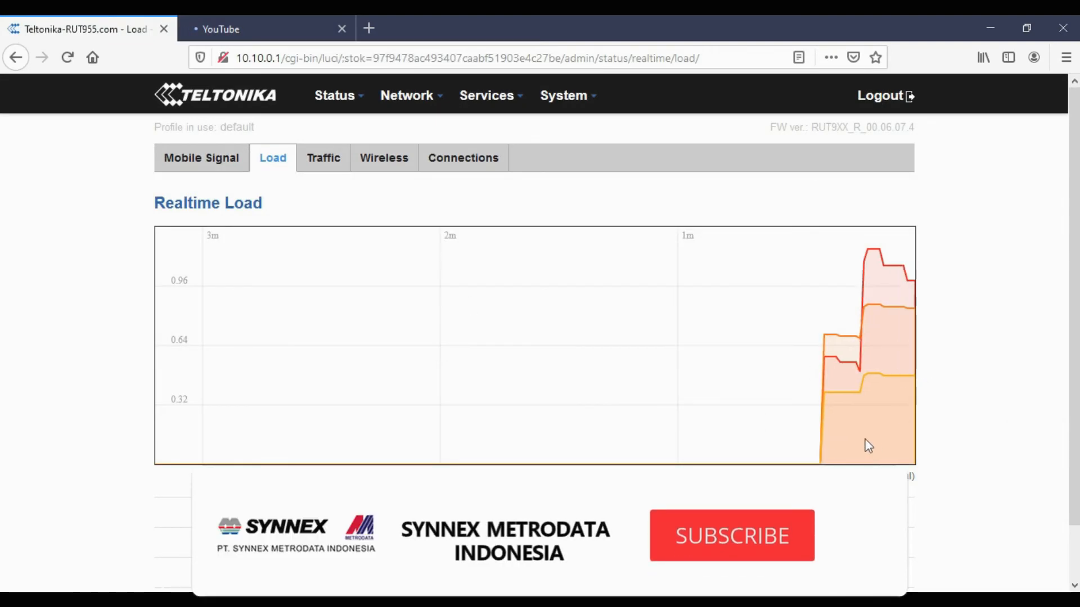
{"action": "left_click", "coordinate": [228, 31]}
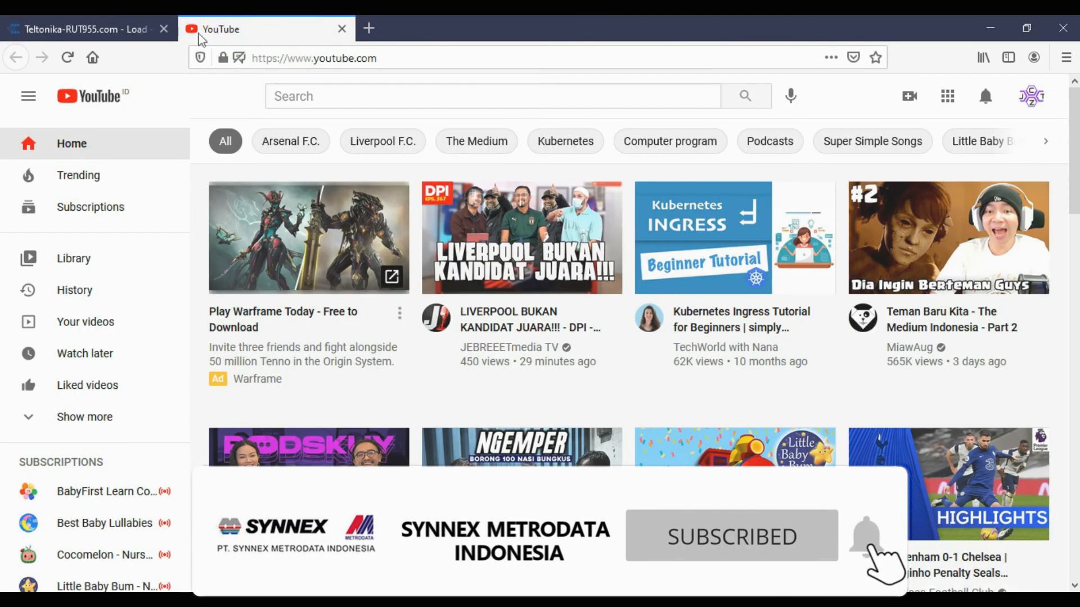
{"action": "left_click", "coordinate": [101, 29]}
{"action": "mouse_move", "coordinate": [372, 76]}
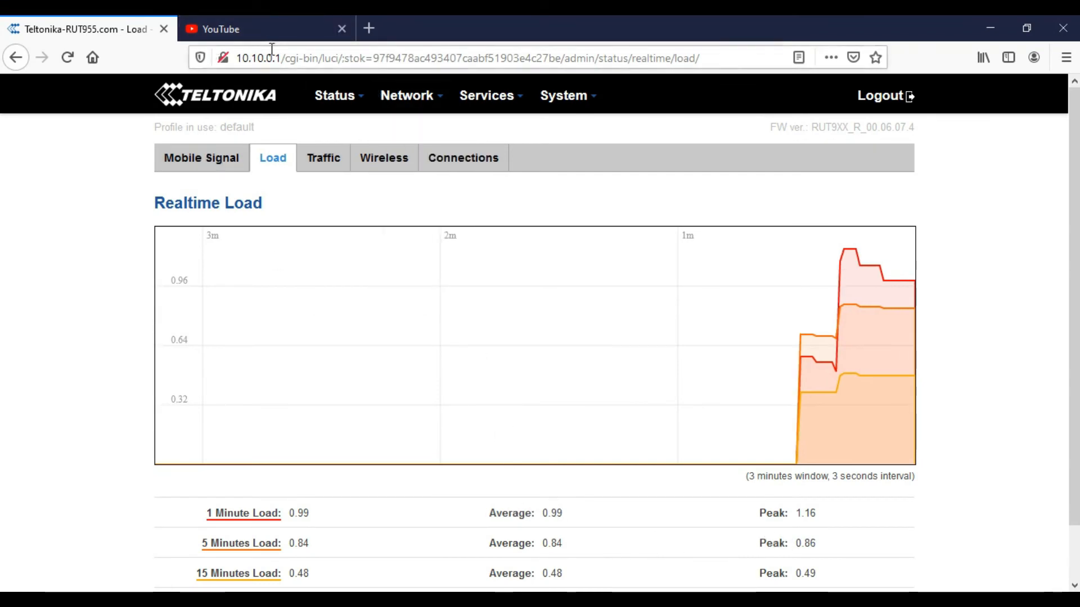
- Close YouTube and scroll the Traffic and Wireless graphs for RUT955_9929 (signal -81 dBm, noise -95 dBm)
{"action": "left_click", "coordinate": [342, 29]}
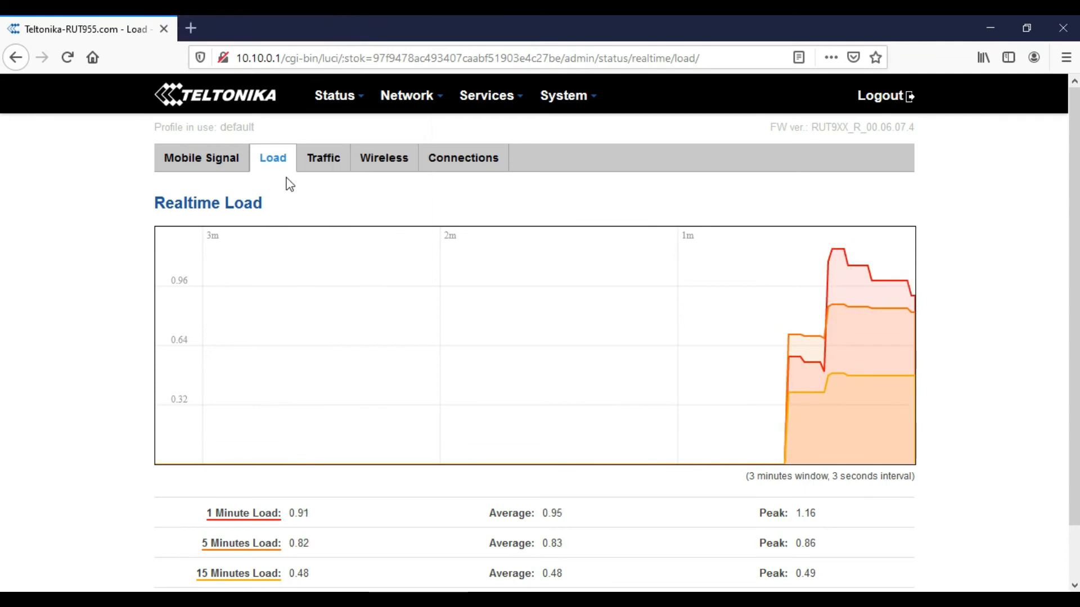
{"action": "left_click", "coordinate": [314, 170]}
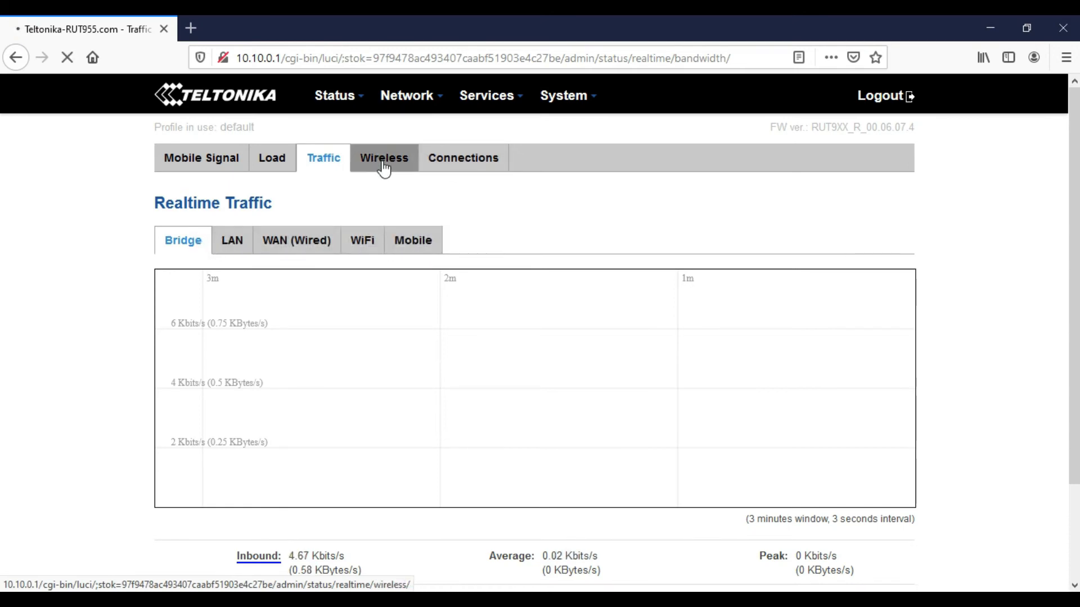
{"action": "scroll", "coordinate": [288, 326], "scroll_direction": "down", "scroll_amount": 1}
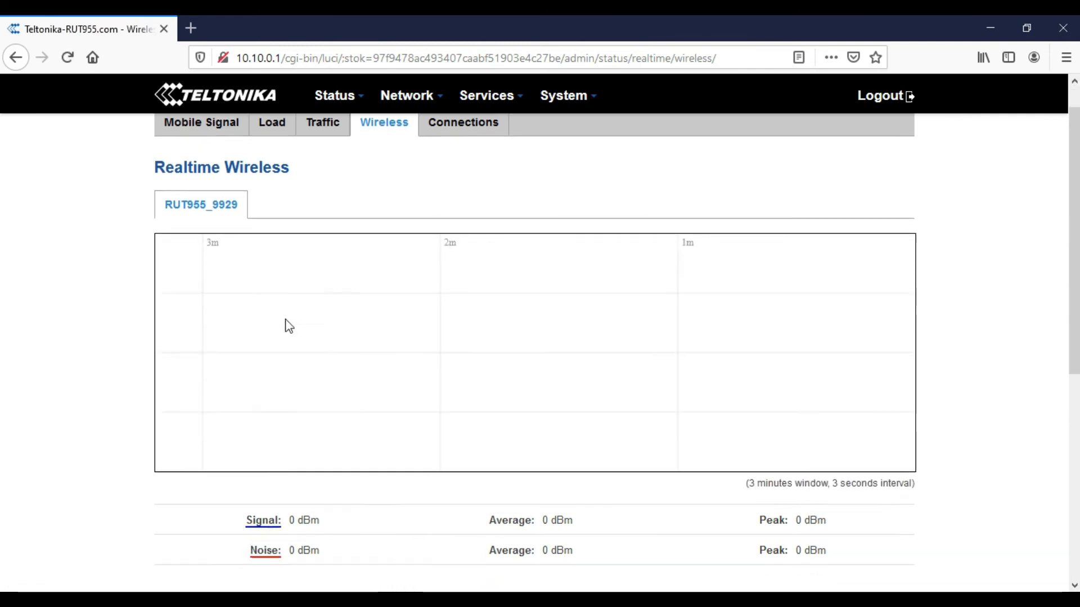
{"action": "scroll", "coordinate": [288, 327], "scroll_direction": "down", "scroll_amount": 3}
{"action": "scroll", "coordinate": [289, 332], "scroll_direction": "down", "scroll_amount": 4}
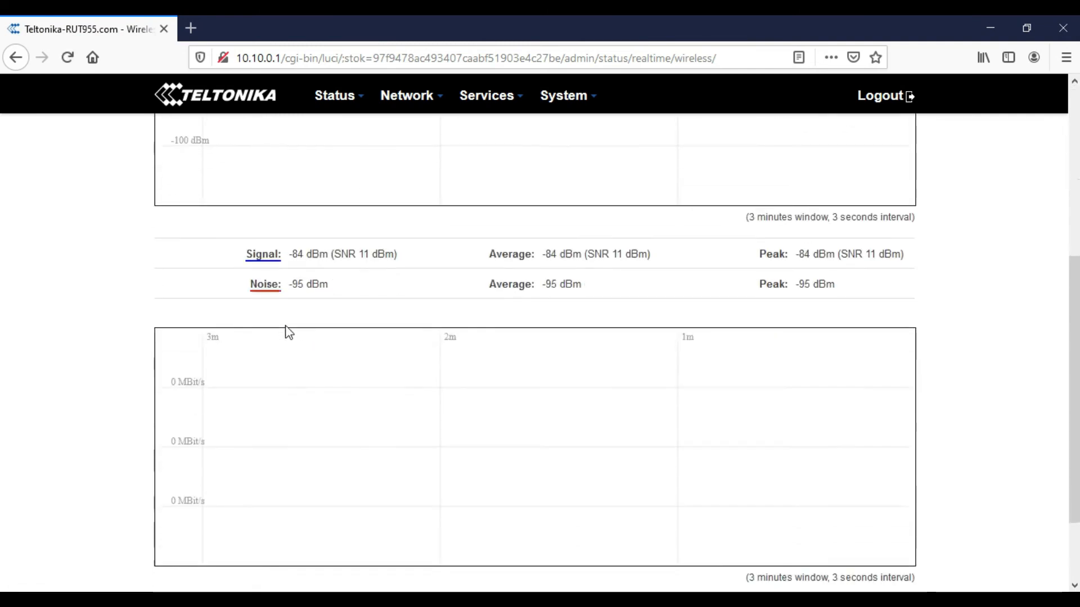
{"action": "scroll", "coordinate": [287, 330], "scroll_direction": "down", "scroll_amount": 1}
{"action": "scroll", "coordinate": [287, 330], "scroll_direction": "up", "scroll_amount": 9}
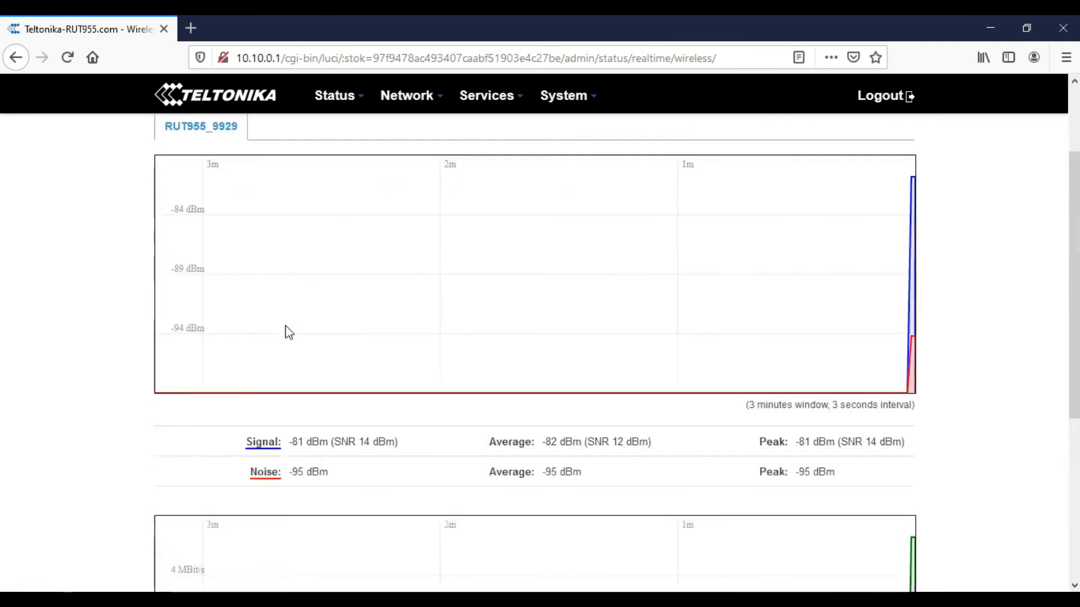
- Open Status > Events Log and review the recent configuration, DHCP and login entries
{"action": "mouse_move", "coordinate": [334, 96]}
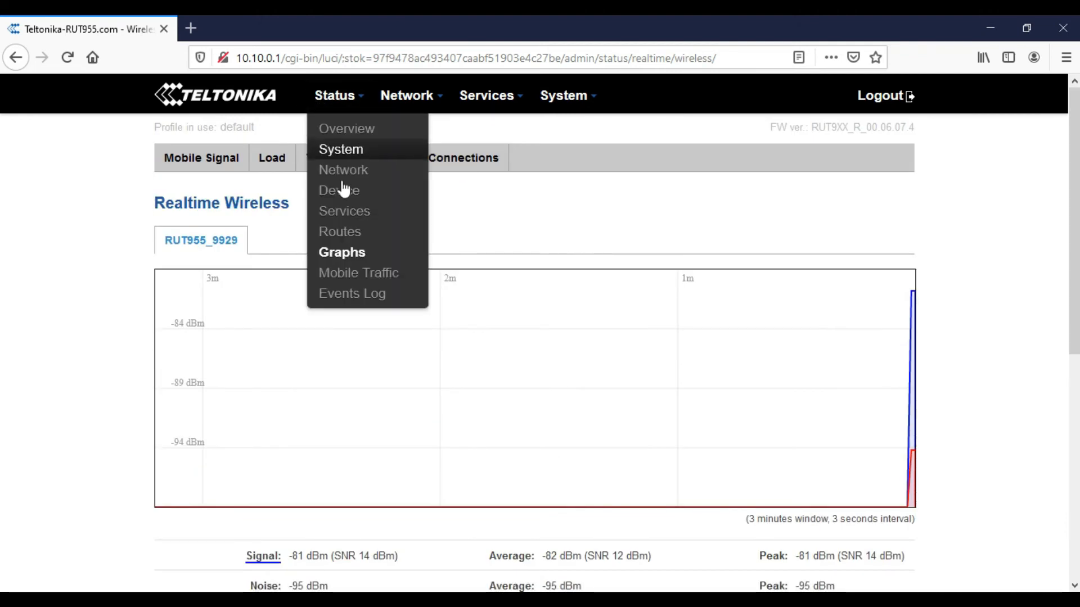
{"action": "left_click", "coordinate": [350, 297]}
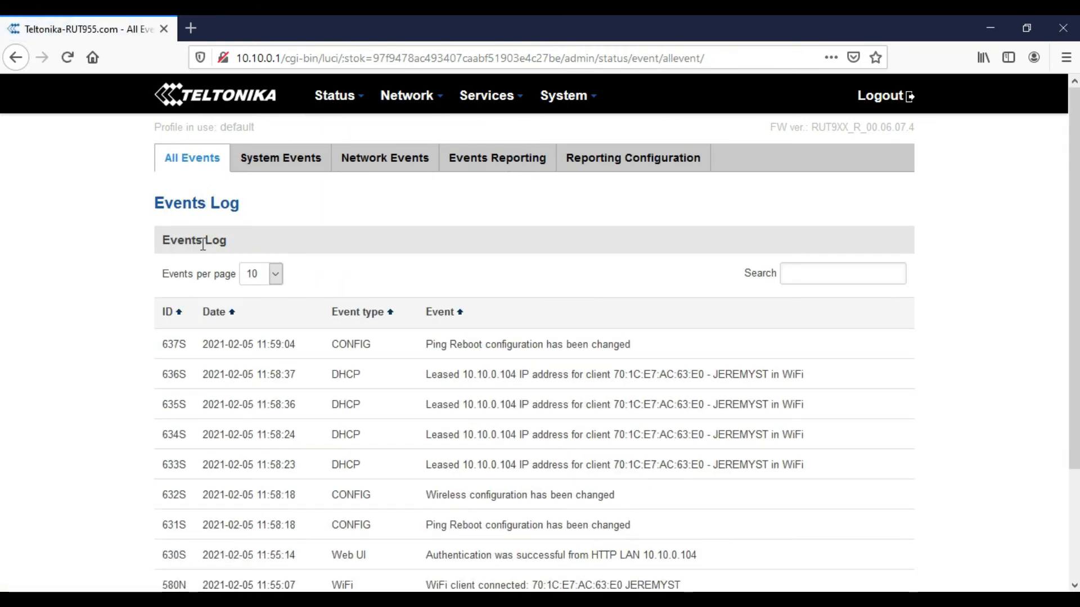
{"action": "scroll", "coordinate": [203, 243], "scroll_direction": "down", "scroll_amount": 2}
{"action": "scroll", "coordinate": [188, 272], "scroll_direction": "up", "scroll_amount": 2}
{"action": "mouse_move", "coordinate": [406, 97]}
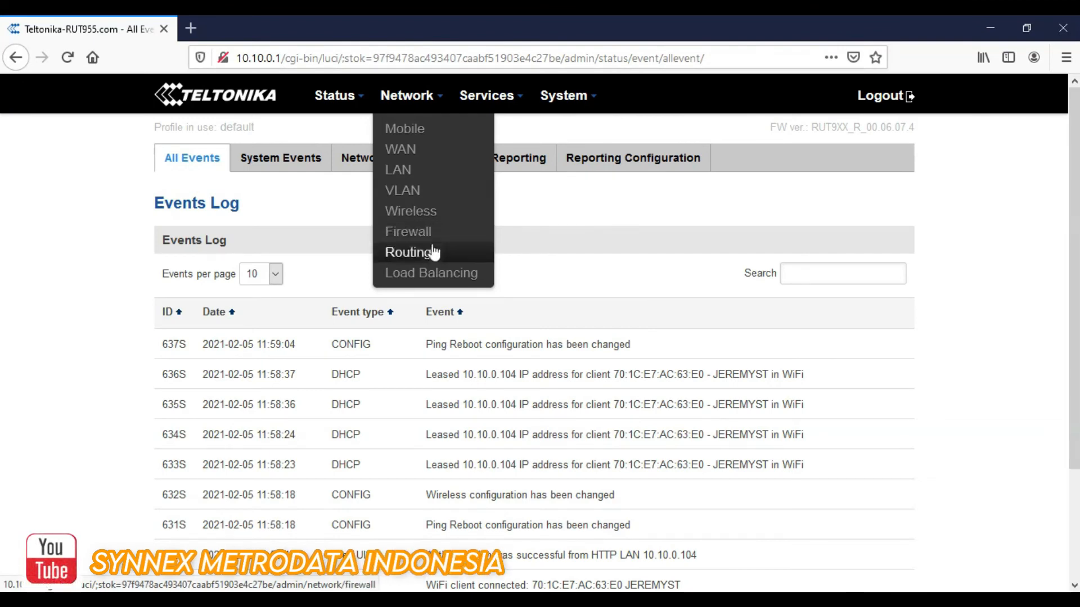
{"action": "mouse_move", "coordinate": [495, 93]}
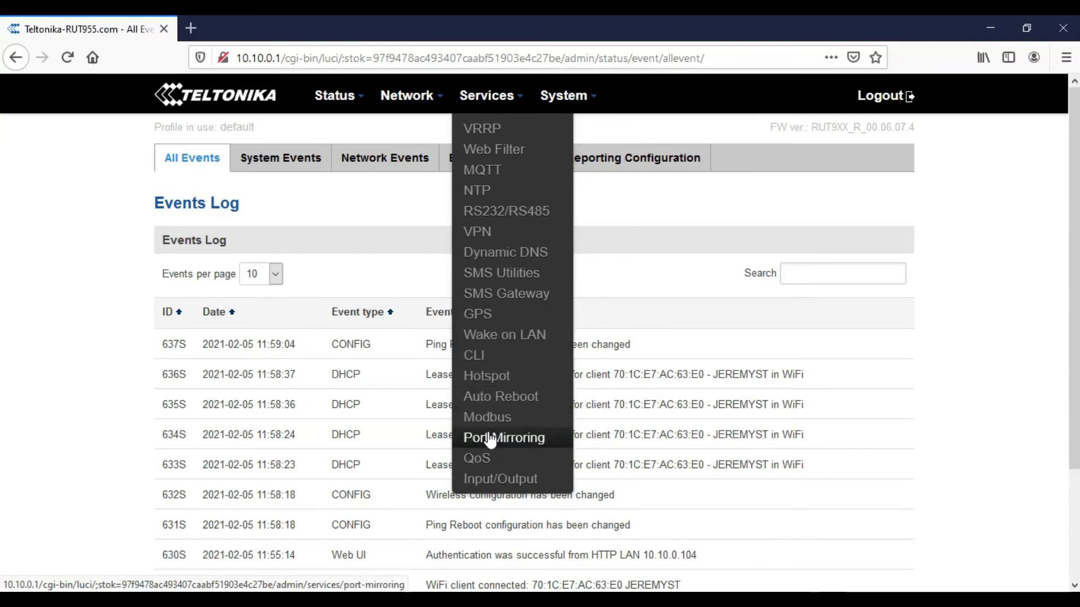
{"action": "mouse_move", "coordinate": [562, 96]}
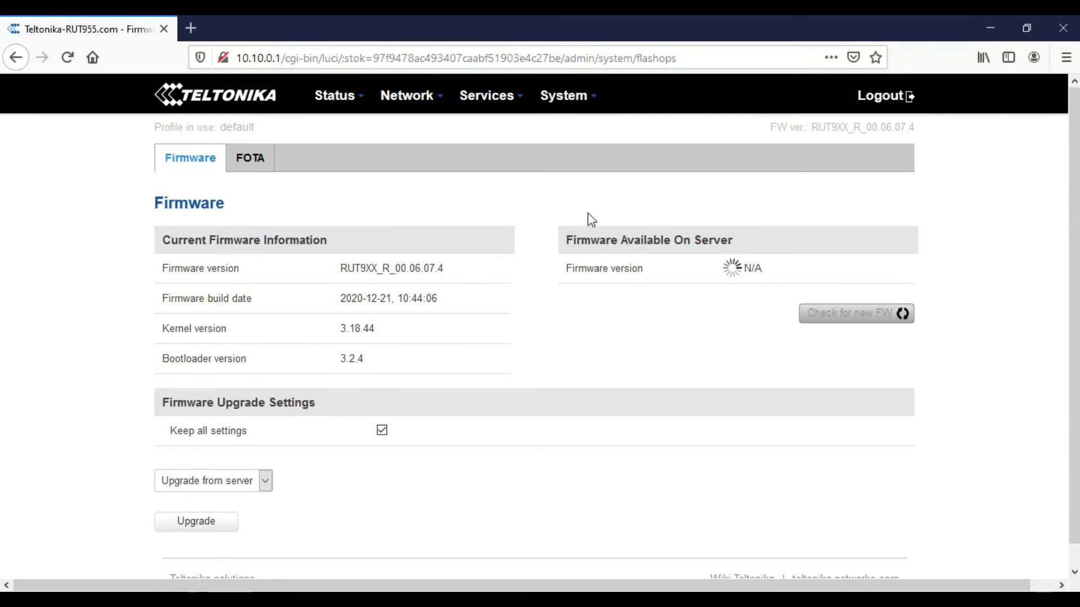
- Fetch firmware RUT9XX_R_00.06.07.5 from the server and start flashing it once verified
{"action": "scroll", "coordinate": [344, 280], "scroll_direction": "down", "scroll_amount": 1}
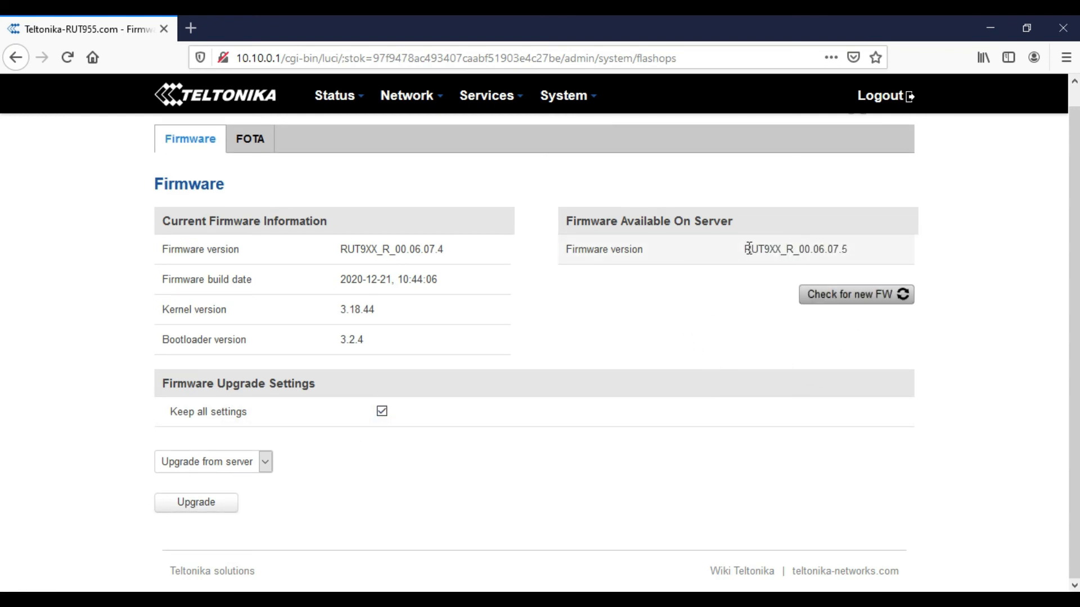
{"action": "left_click_drag", "start_coordinate": [754, 249], "coordinate": [849, 247]}
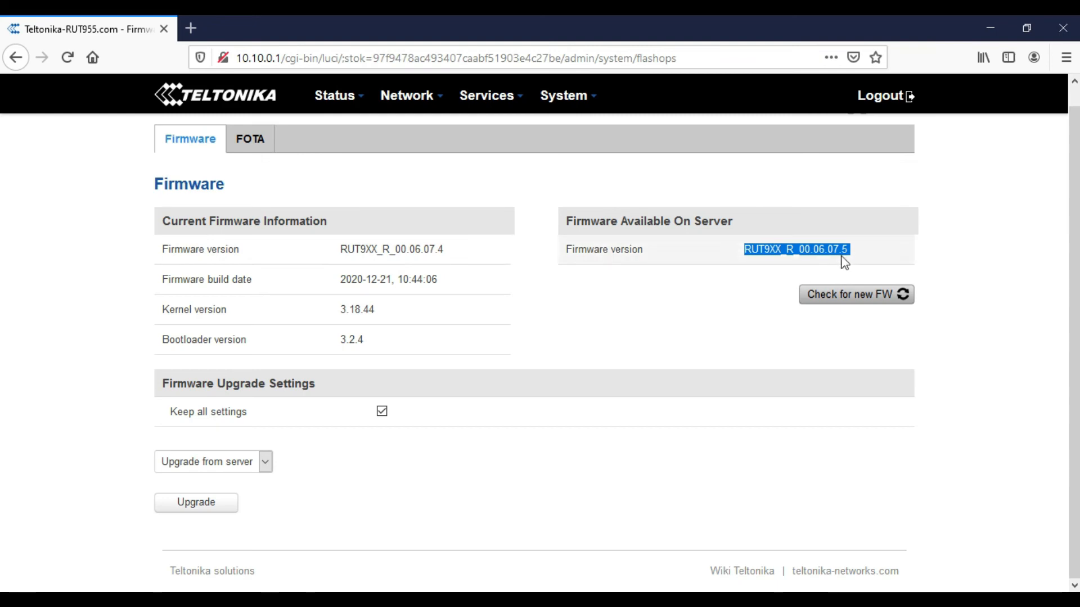
{"action": "left_click", "coordinate": [223, 503]}
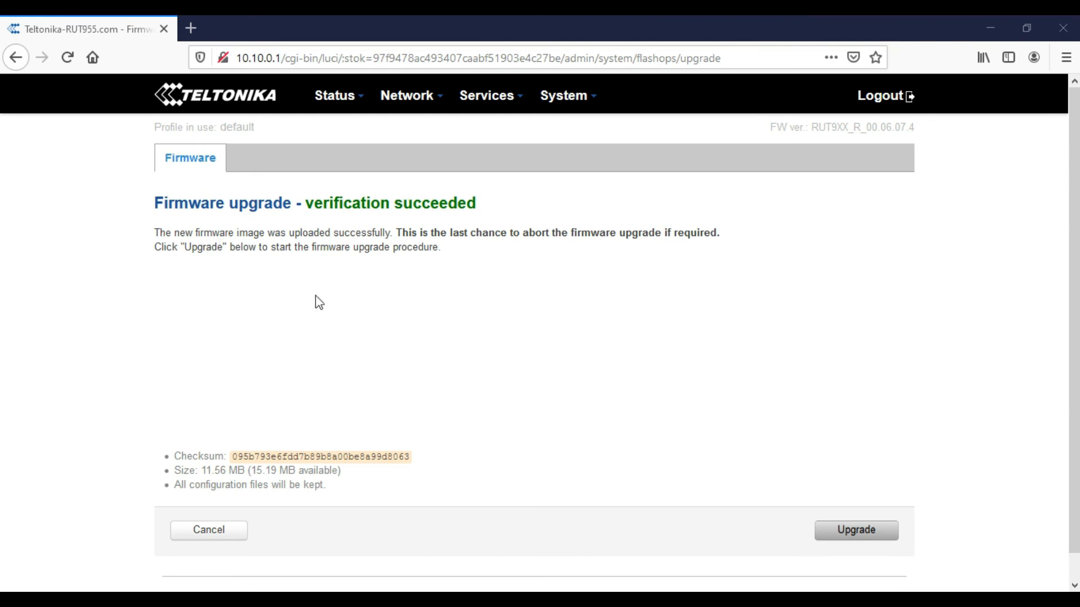
{"action": "left_click", "coordinate": [848, 535]}
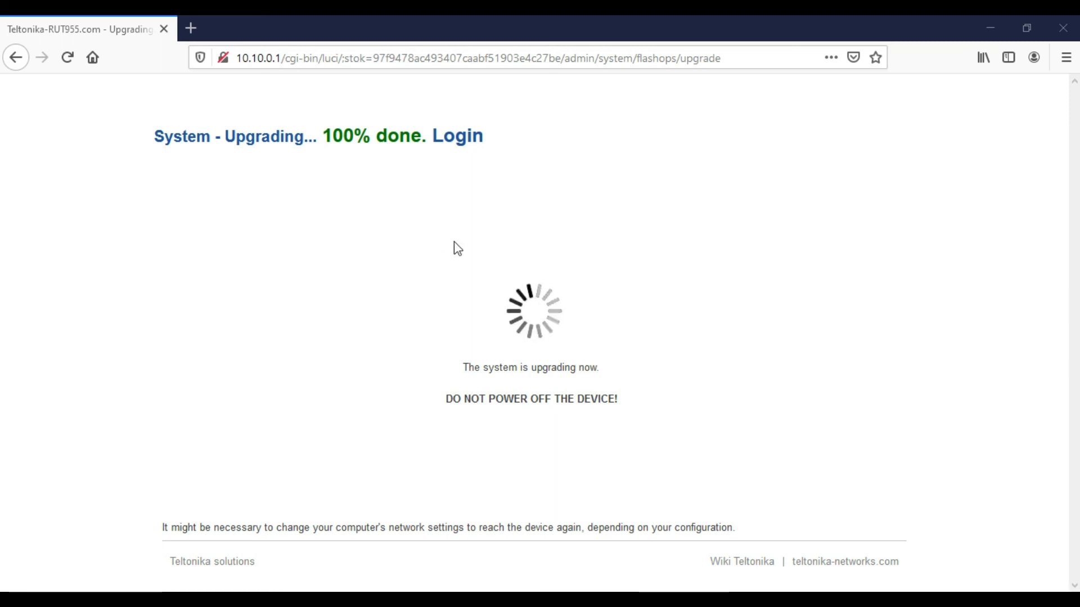
- Once the upgrade reaches 100% done, follow the Login link back to the router
{"action": "left_click", "coordinate": [454, 138]}
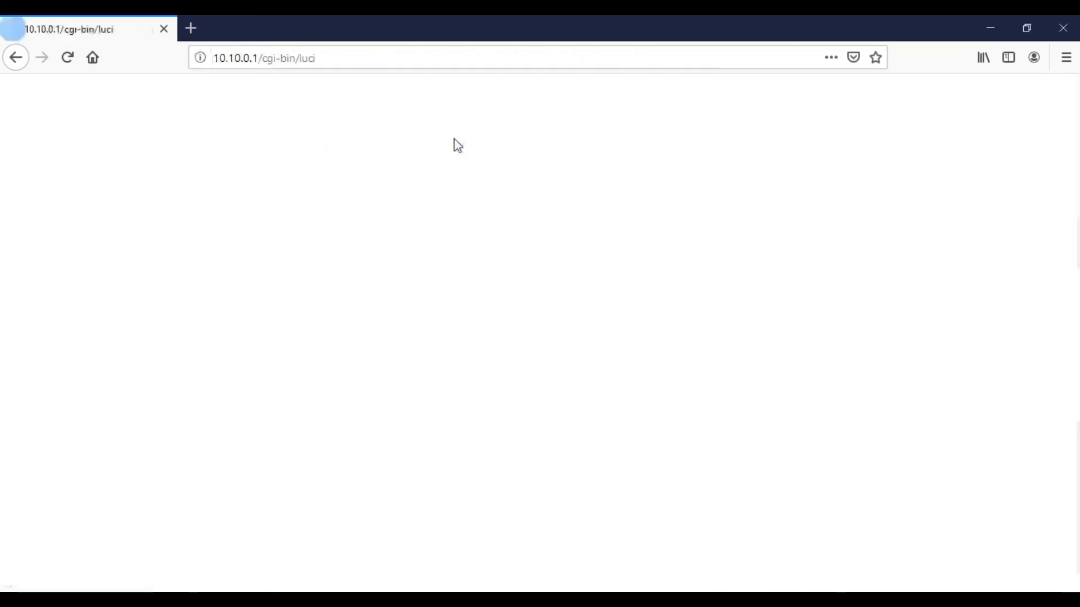
- Reload and trim the address from 10.10.0.1/cgi-bin/luci down to 10.10.0.1/
{"action": "left_click", "coordinate": [67, 58]}
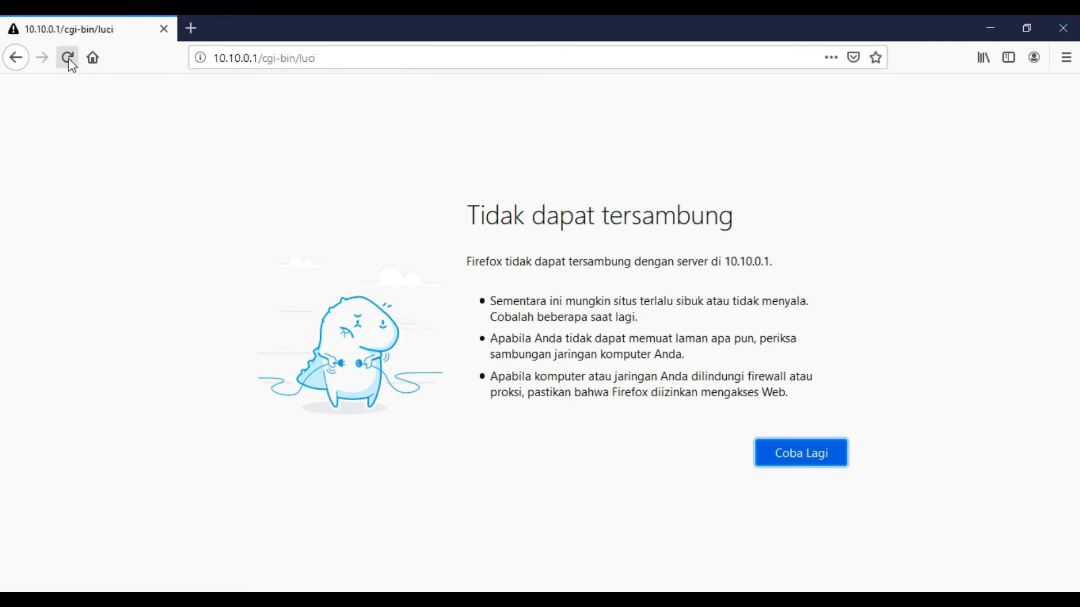
{"action": "left_click", "coordinate": [346, 56]}
{"action": "left_click_drag", "start_coordinate": [260, 59], "coordinate": [367, 60]}
{"action": "left_click", "coordinate": [364, 61]}
{"action": "key", "text": "BackSpace"}
{"action": "key", "text": "BackSpace"}
{"action": "key", "text": "BackSpace"}
{"action": "key", "text": "BackSpace"}
{"action": "key", "text": "BackSpace"}
{"action": "key", "text": "BackSpace"}
{"action": "key", "text": "BackSpace"}
{"action": "key", "text": "BackSpace"}
{"action": "key", "text": "BackSpace"}
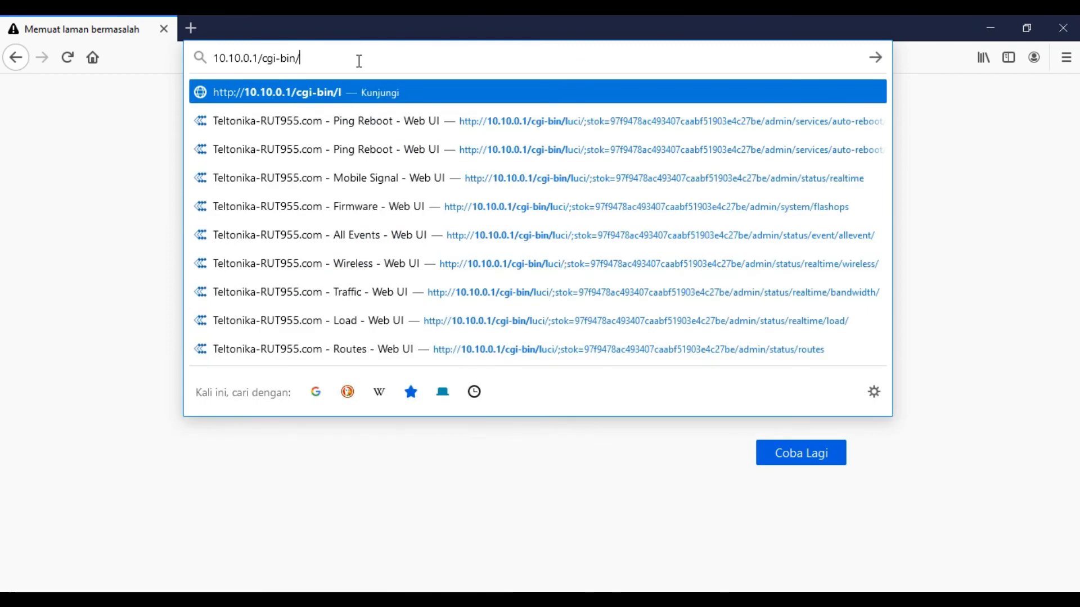
{"action": "key", "text": "BackSpace"}
{"action": "key", "text": "BackSpace"}
{"action": "key", "text": "BackSpace"}
{"action": "key", "text": "BackSpace"}
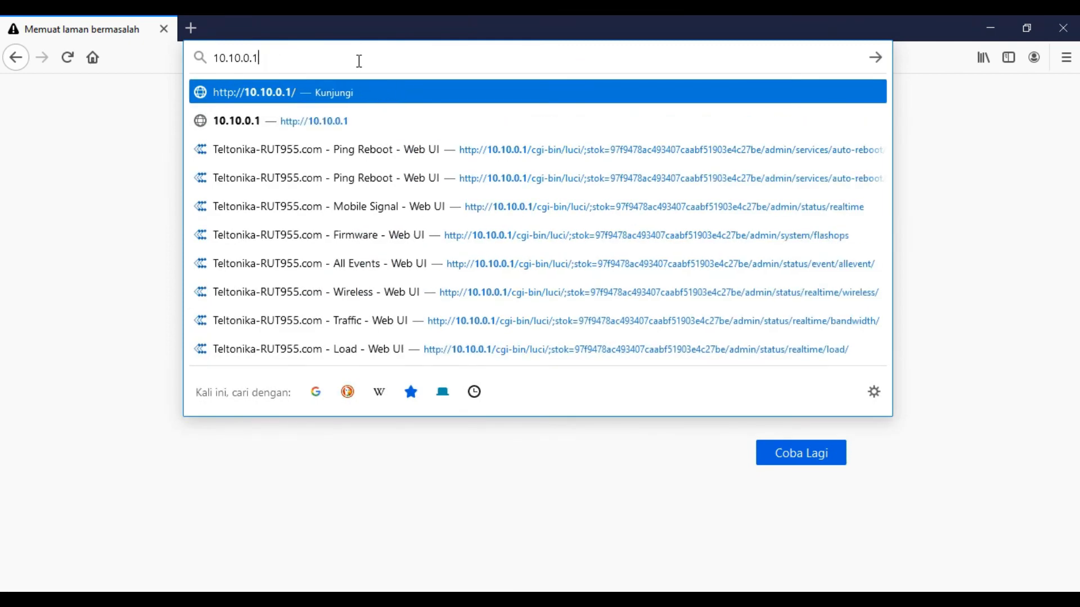
{"action": "key", "text": "Return"}
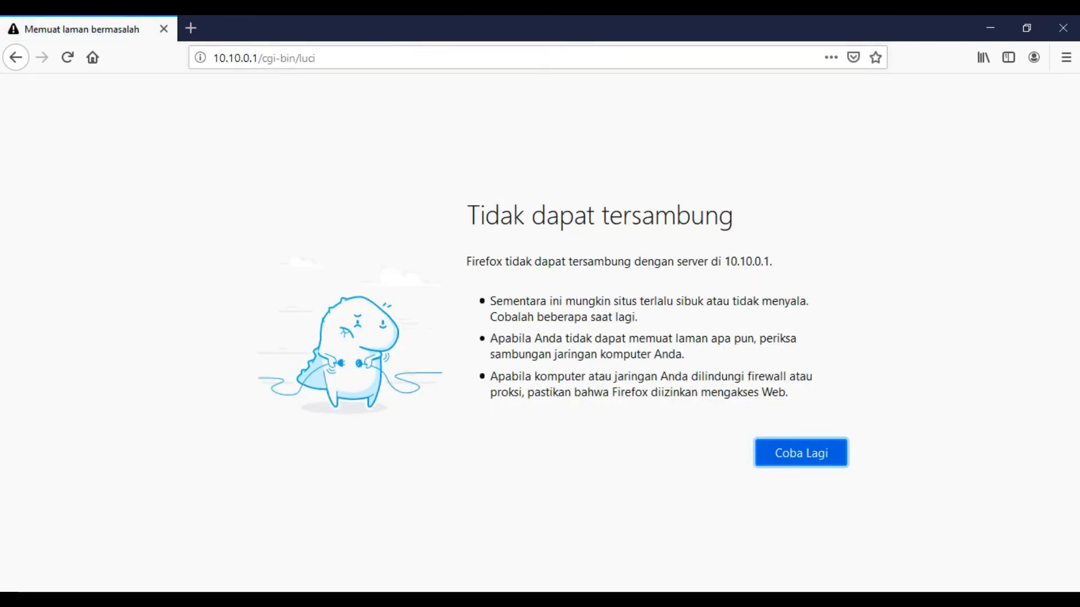
{"action": "left_click", "coordinate": [900, 599]}
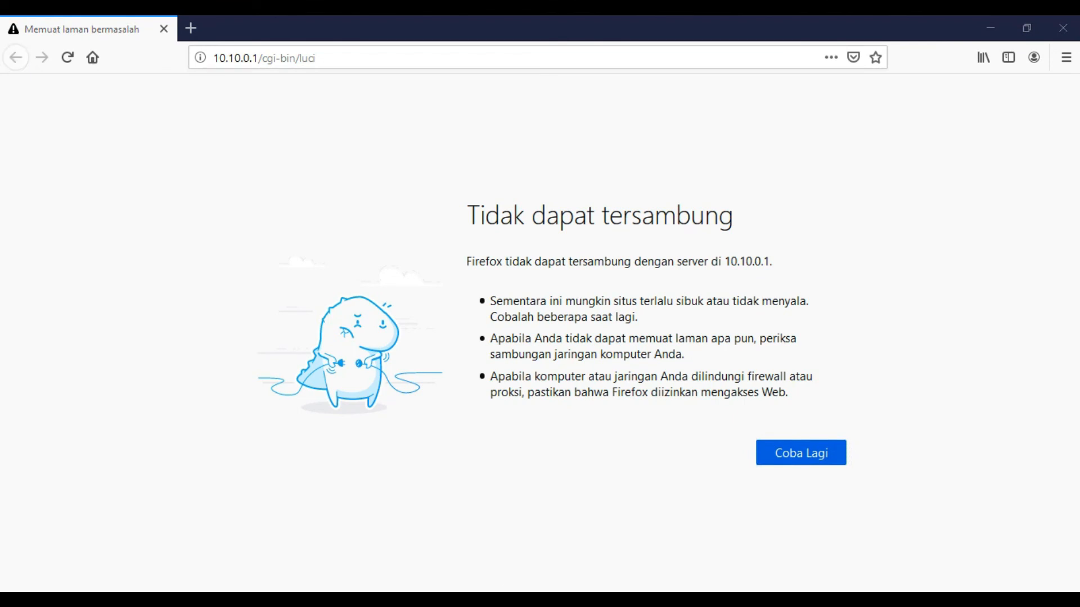
{"action": "left_click", "coordinate": [67, 58]}
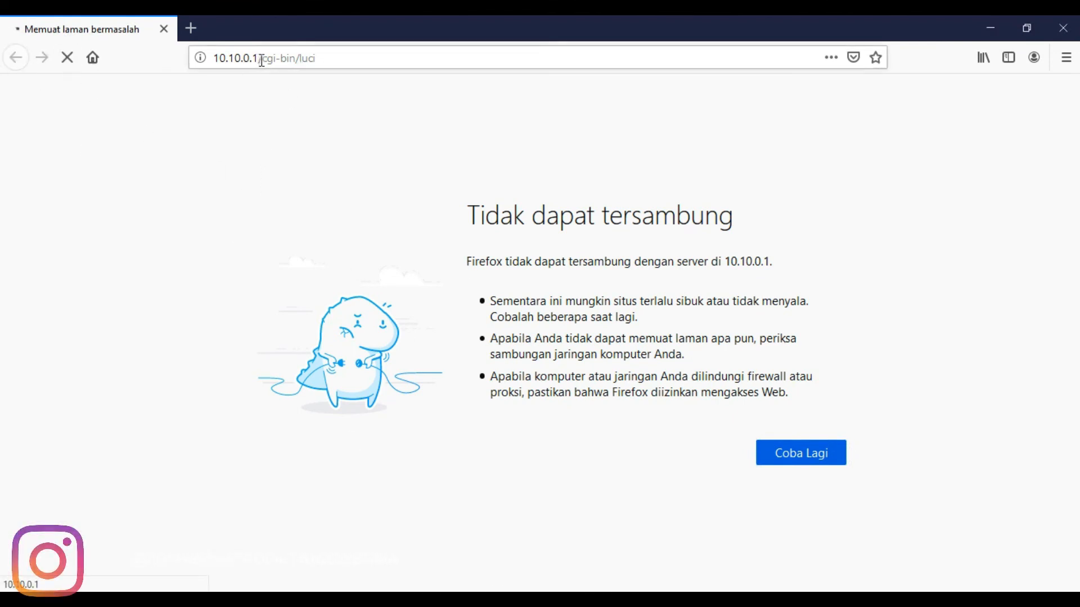
{"action": "left_click_drag", "start_coordinate": [261, 58], "coordinate": [362, 69]}
{"action": "key", "text": "BackSpace"}
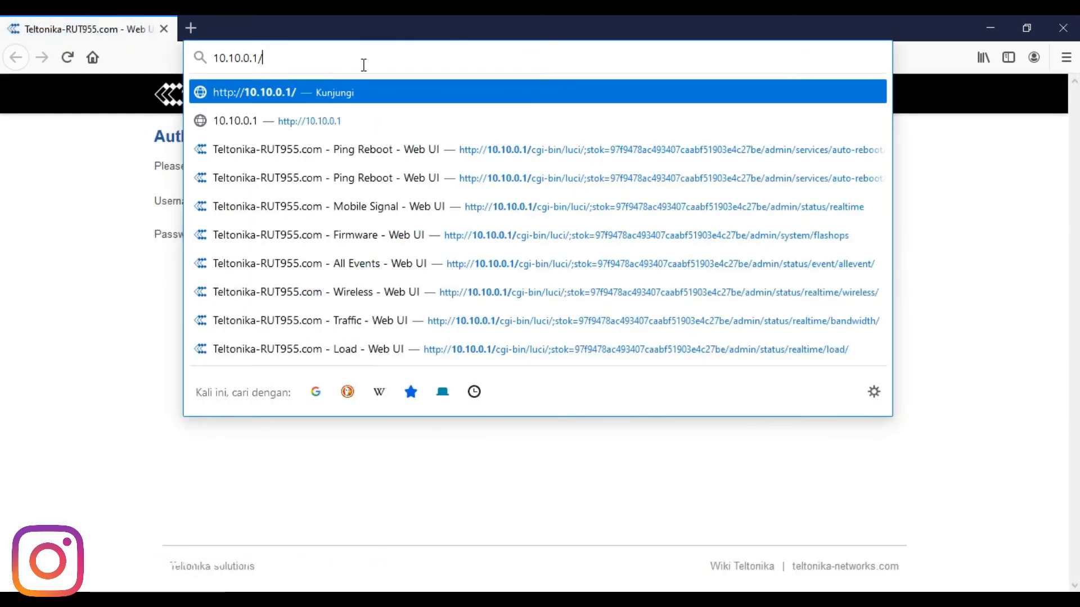
- Load 10.10.0.1/, log in with the router password, and decline Firefox's save-password prompt
{"action": "key", "text": "Return"}
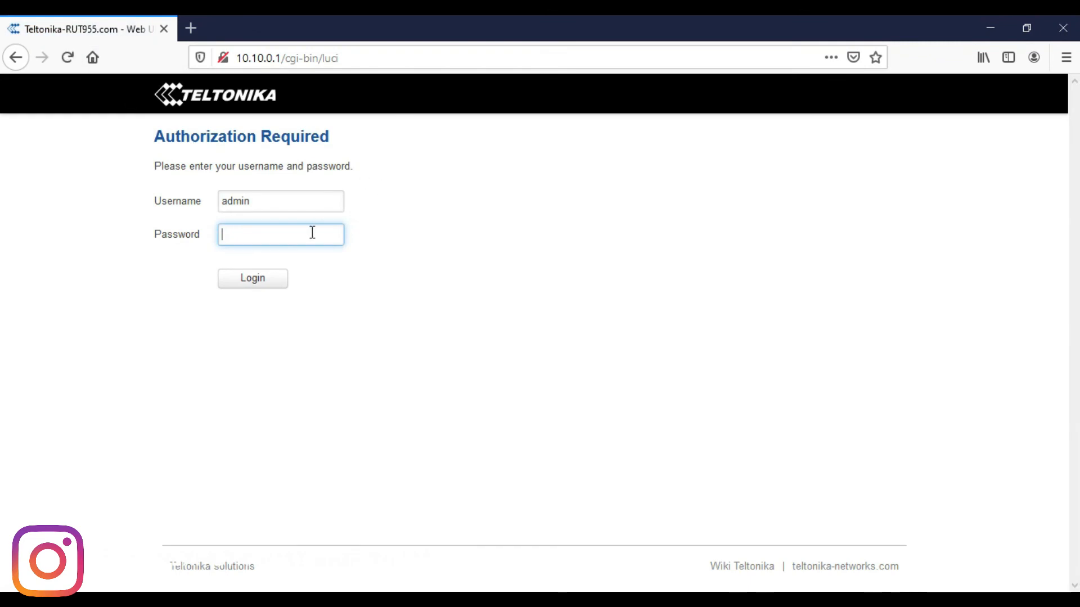
{"action": "type", "text": "****"}
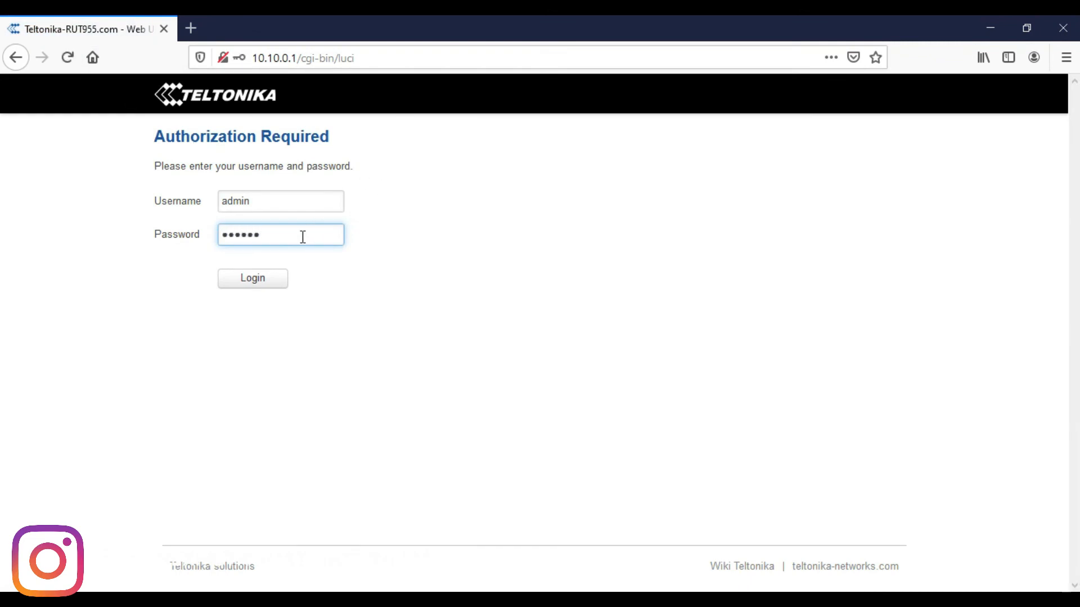
{"action": "type", "text": "******"}
{"action": "key", "text": "Return"}
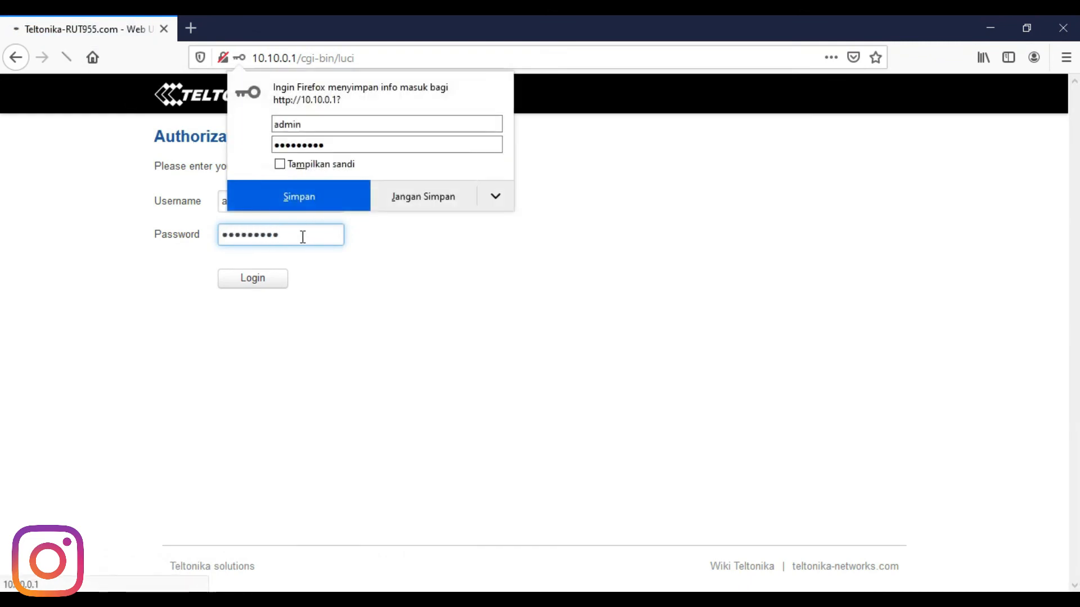
{"action": "left_click", "coordinate": [447, 196]}
{"action": "mouse_move", "coordinate": [584, 95]}
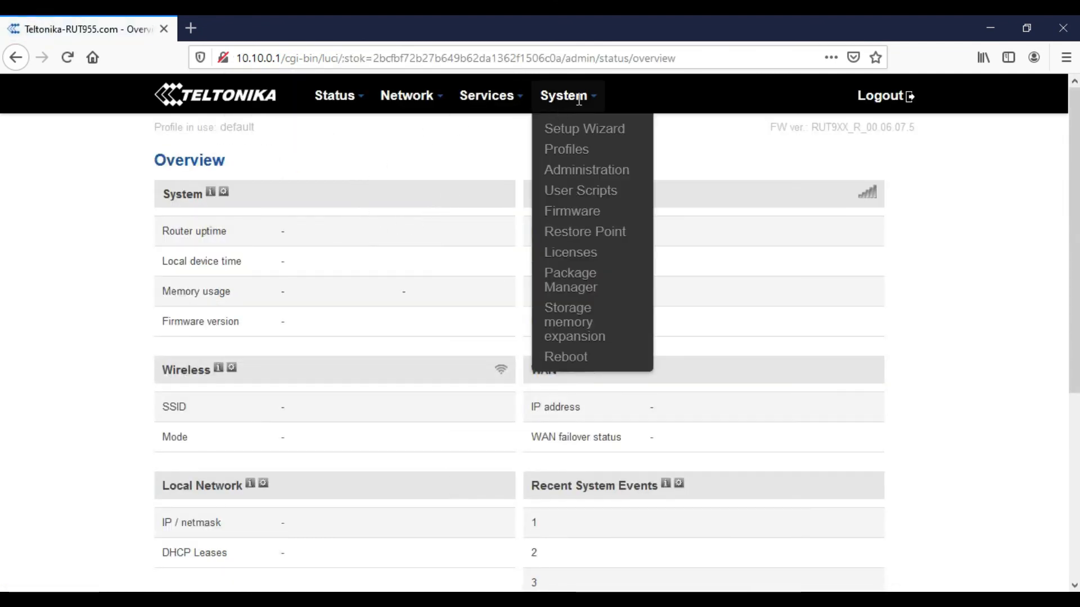
- Check System > Firmware shows RUT9XX_R_00.06.07.5 with 'No update available', then log out
{"action": "left_click", "coordinate": [598, 221]}
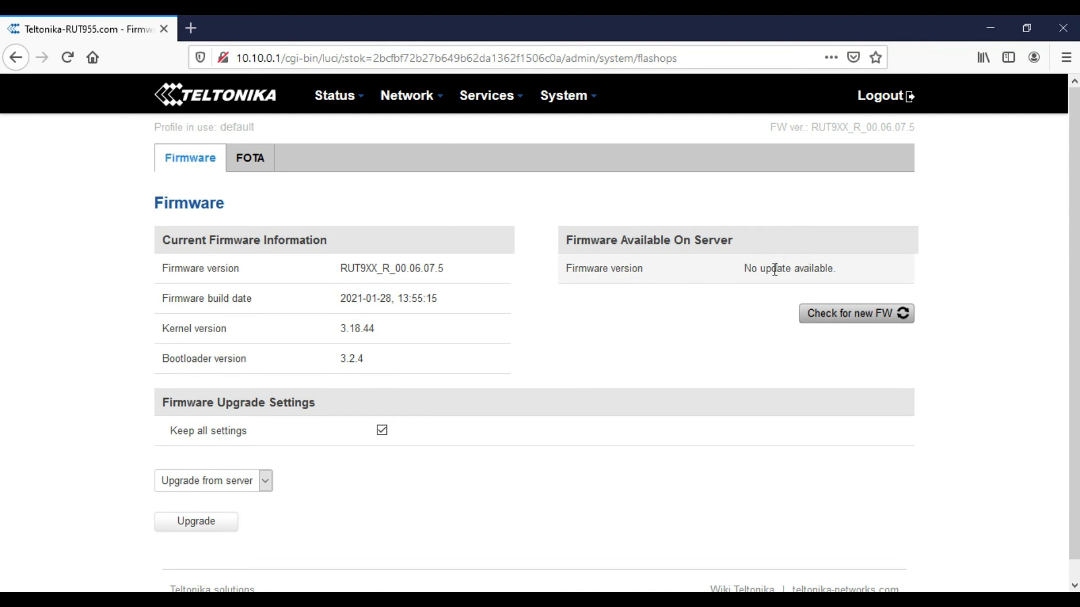
{"action": "mouse_move", "coordinate": [551, 110]}
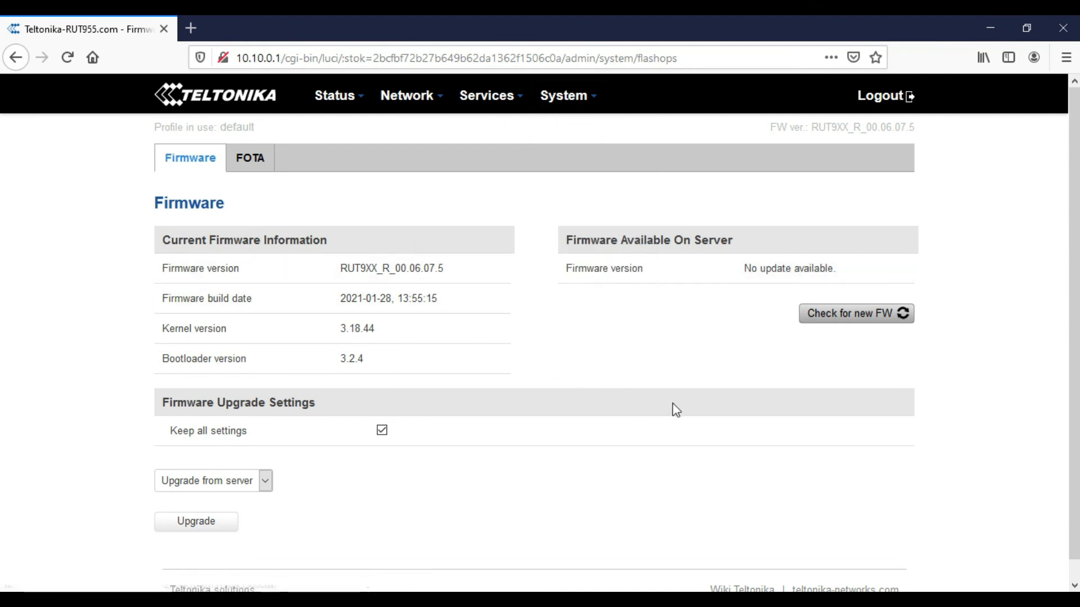
{"action": "left_click", "coordinate": [899, 101]}
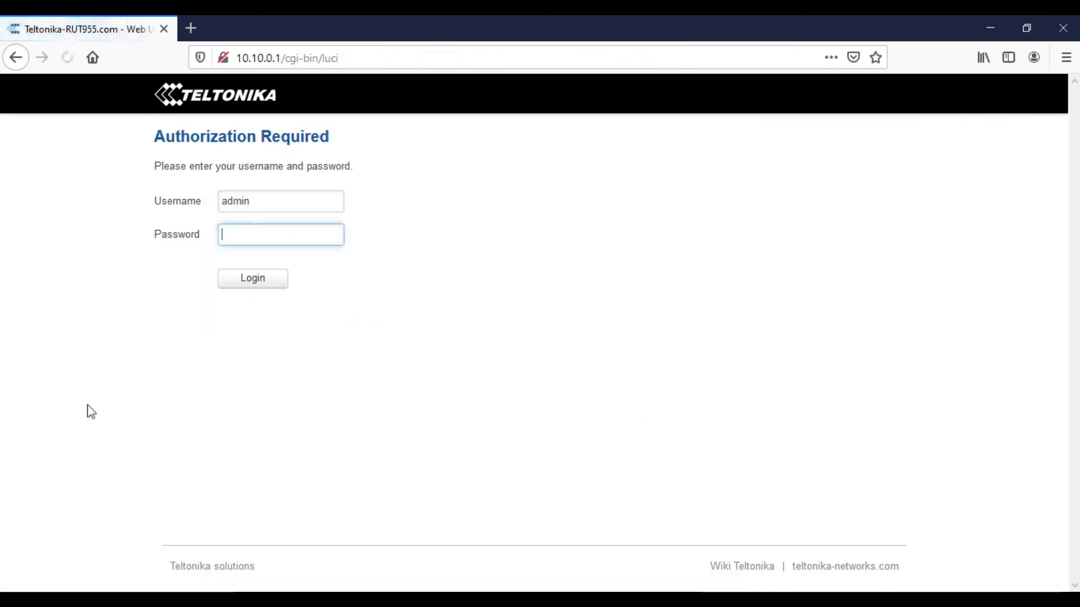